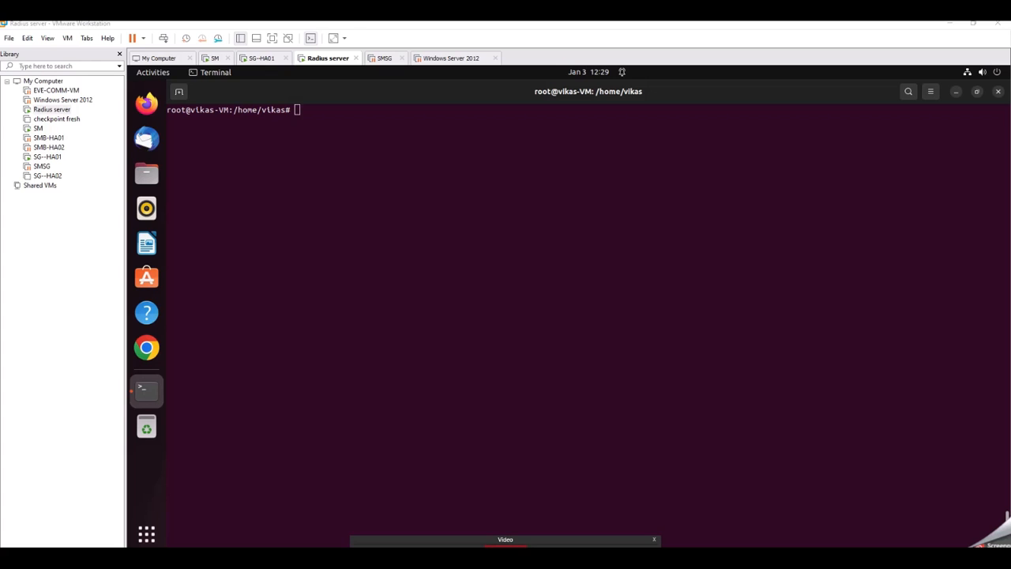
left_click(668, 308)
left_click(956, 92)
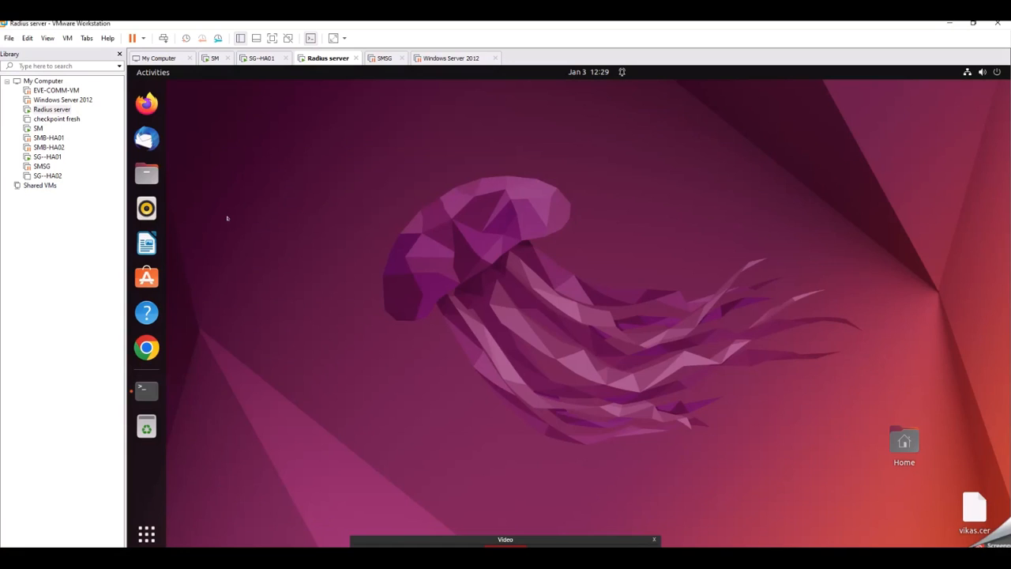
left_click(147, 392)
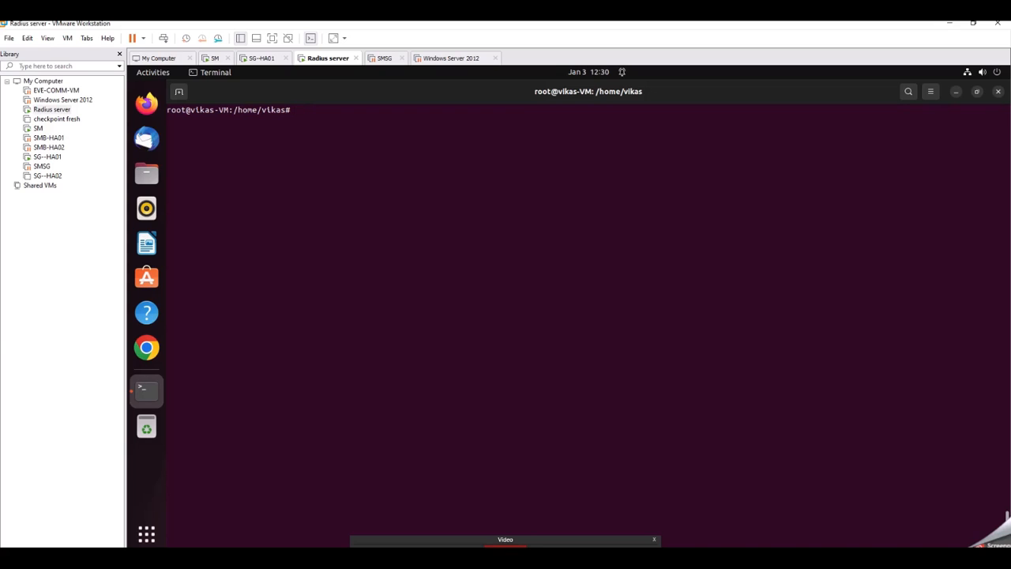
Step: Refresh the package lists with sudo apt-get update
type("sudo apt-get update")
key("Return")
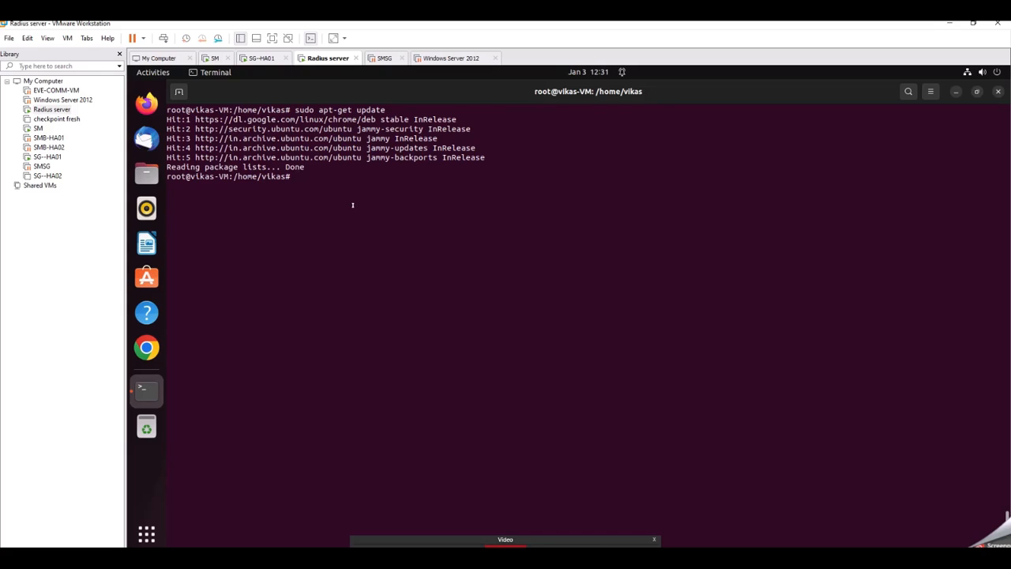
Step: Start an apt-get install command for build-essential, libpam0g-dev, freeradius, git and libqrencode, then clear the line
type("sudo apt-get inst")
key("BackSpace")
type("tall bulid-")
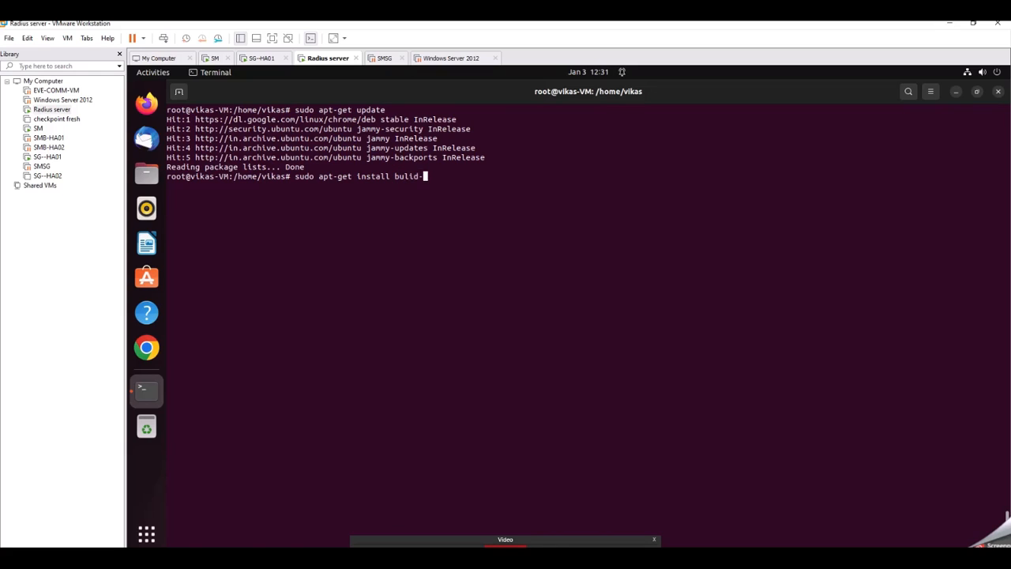
type("essential libpam0g-dev ")
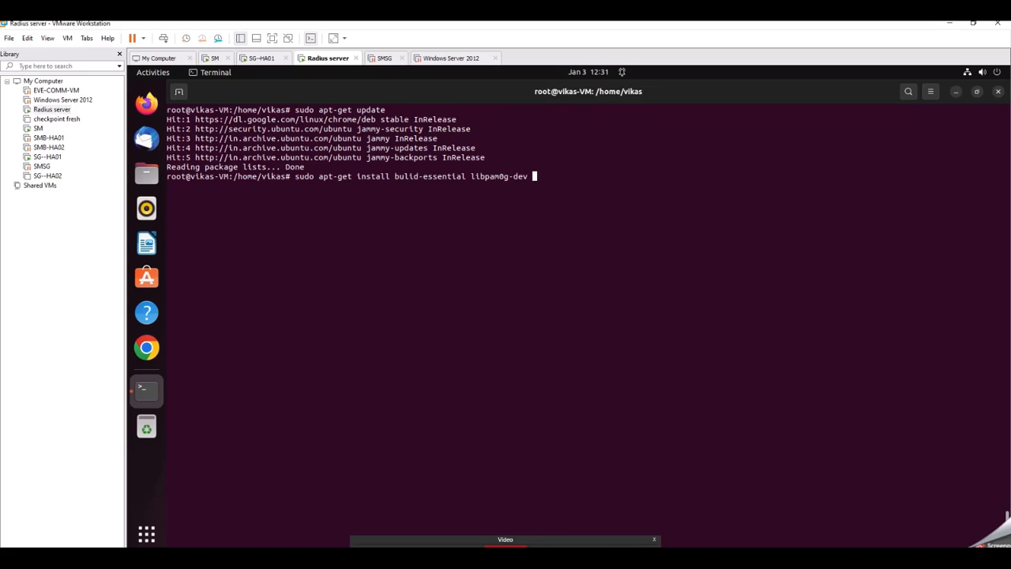
type("freeradius git libqren")
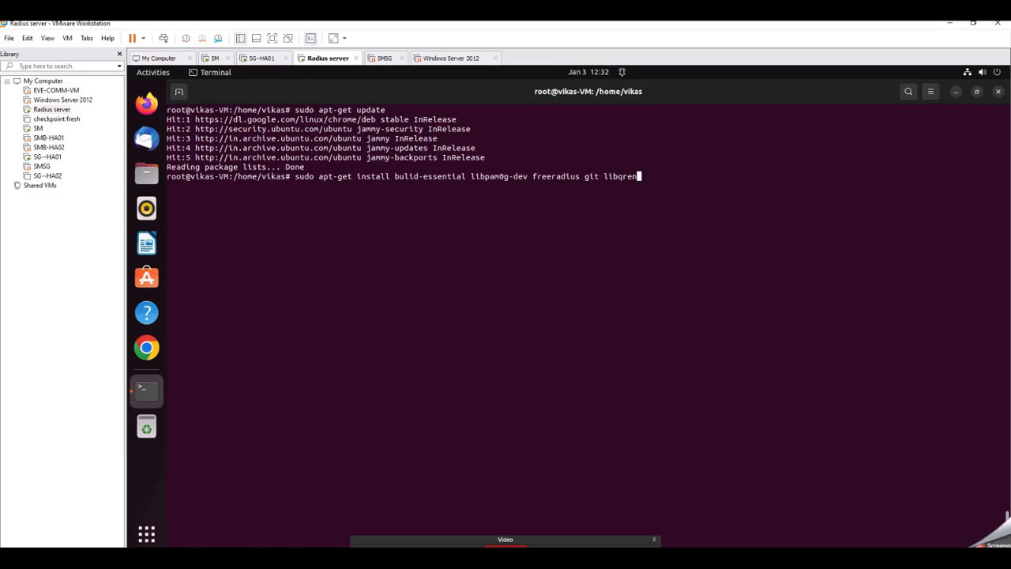
type("code4")
key("BackSpace")
key("BackSpace")
key("BackSpace")
key("BackSpace")
key("BackSpace")
key("BackSpace")
key("BackSpace")
key("BackSpace")
key("BackSpace")
key("BackSpace")
key("BackSpace")
key("BackSpace")
key("BackSpace")
key("BackSpace")
key("BackSpace")
key("BackSpace")
key("BackSpace")
key("BackSpace")
key("BackSpace")
key("BackSpace")
key("BackSpace")
key("BackSpace")
key("BackSpace")
key("BackSpace")
key("BackSpace")
key("BackSpace")
key("BackSpace")
key("BackSpace")
key("BackSpace")
key("BackSpace")
key("BackSpace")
key("BackSpace")
key("BackSpace")
key("BackSpace")
key("BackSpace")
key("BackSpace")
key("BackSpace")
key("BackSpace")
key("BackSpace")
key("BackSpace")
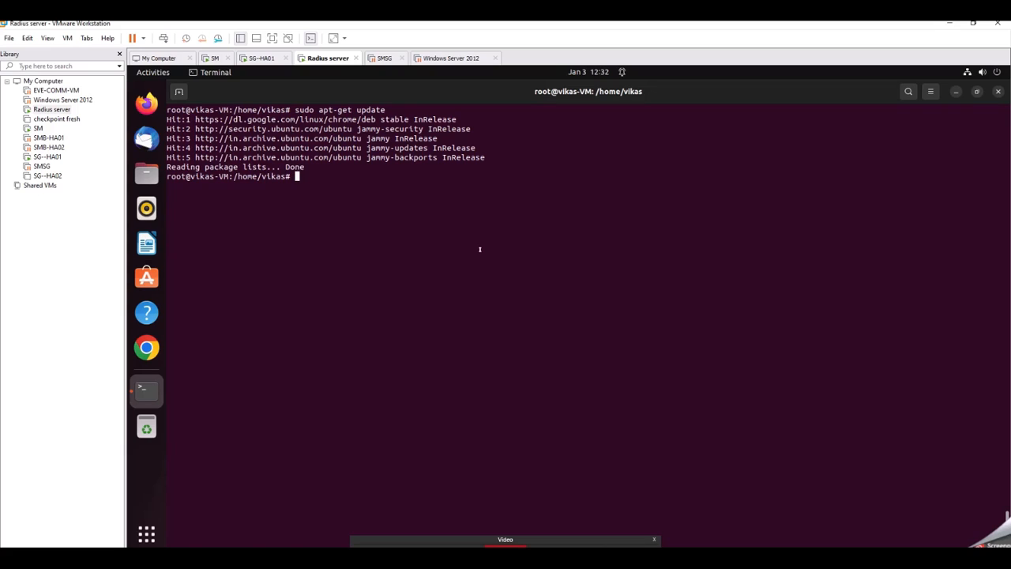
Step: Start an apt-get install command for libpam-google-authenticator, then clear the line
type("sud")
type("o apt")
type("-get ints")
type("ALL ")
type("L")
key("BackSpace")
key("BackSpace")
key("BackSpace")
key("BackSpace")
key("BackSpace")
type("all")
key("BackSpace")
key("BackSpace")
key("BackSpace")
key("BackSpace")
key("BackSpace")
key("BackSpace")
key("BackSpace")
key("BackSpace")
type("install libp")
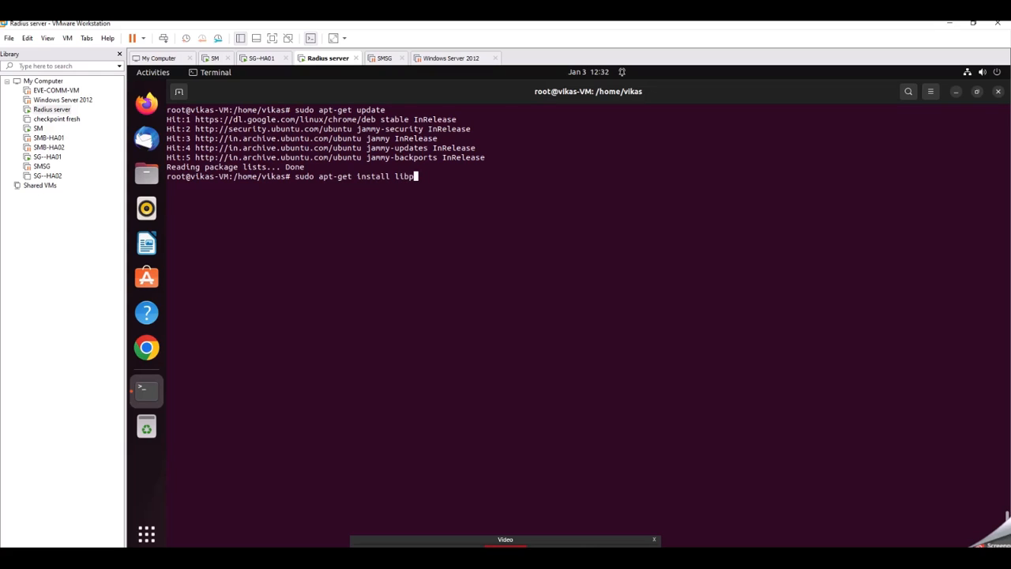
type("am-google-authenticat")
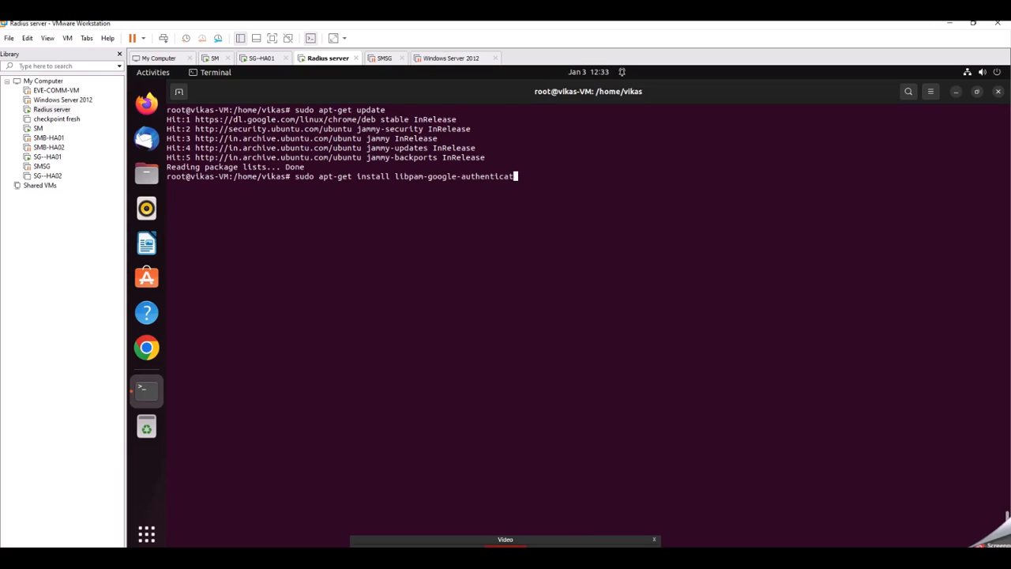
type("i")
key("BackSpace")
type("or")
key("BackSpace")
key("BackSpace")
key("BackSpace")
key("BackSpace")
key("BackSpace")
key("BackSpace")
key("BackSpace")
key("BackSpace")
key("BackSpace")
key("BackSpace")
key("BackSpace")
key("BackSpace")
key("BackSpace")
key("BackSpace")
key("BackSpace")
key("BackSpace")
key("BackSpace")
key("BackSpace")
key("BackSpace")
key("BackSpace")
key("BackSpace")
key("BackSpace")
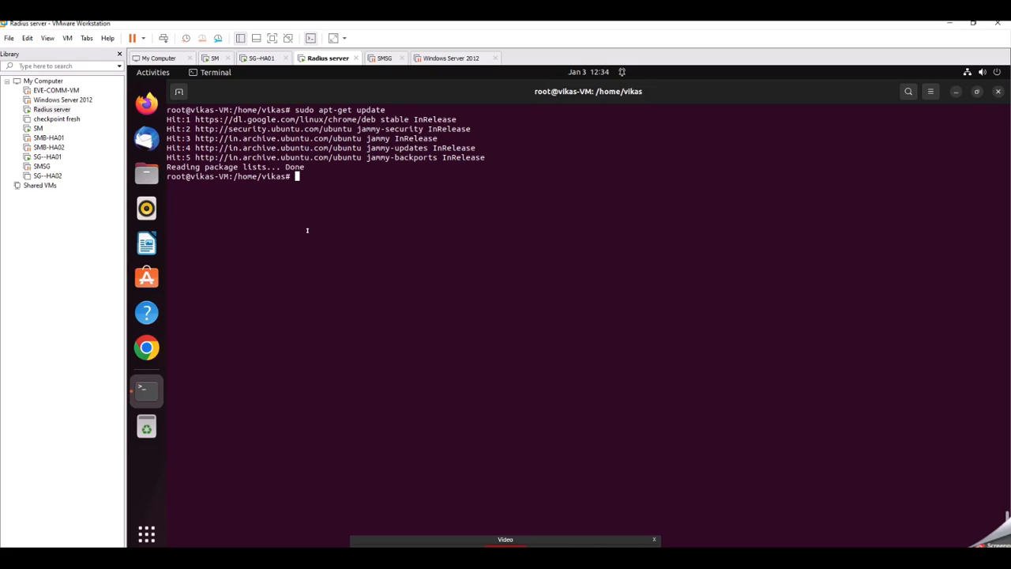
Step: Try to restart FreeRADIUS with the command services freeradius restart, running it twice
type("services freeradius")
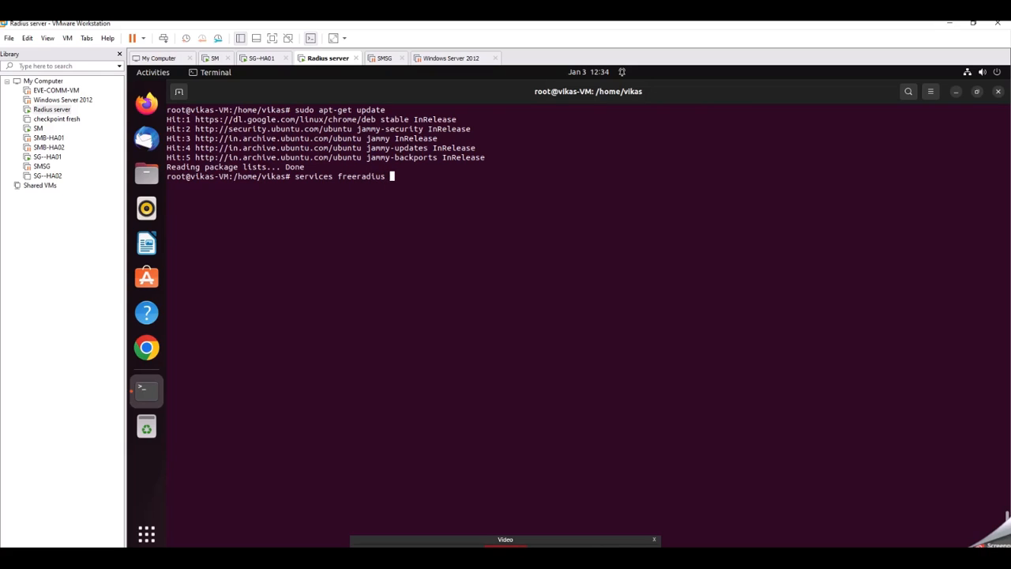
type(" restart")
key("Return")
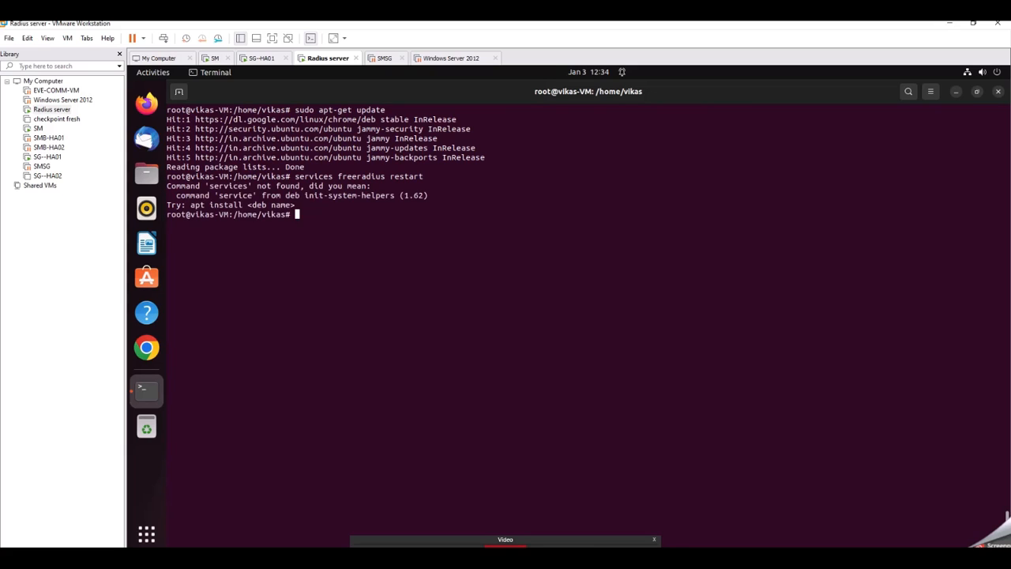
key("Up")
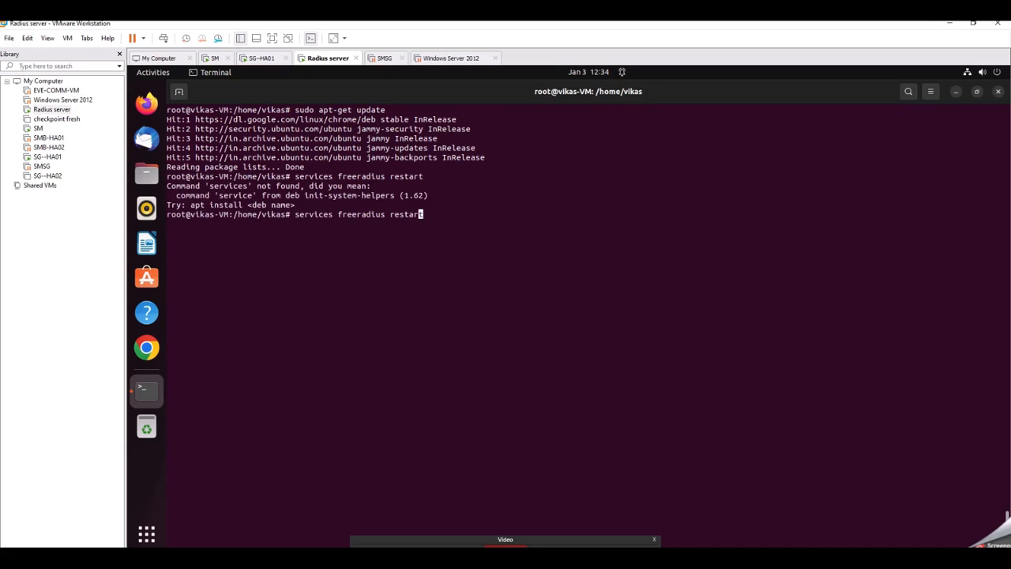
key("Left")
key("Left")
key("Left")
key("Left")
key("Left")
key("Left")
key("Left")
key("Left")
key("Left")
key("Left")
key("Left")
key("Left")
key("Left")
key("Left")
key("Left")
key("Left")
key("Left")
key("Left")
key("Left")
key("Left")
key("Right")
key("Right")
key("BackSpace")
key("BackSpace")
key("BackSpace")
key("BackSpace")
key("BackSpace")
key("BackSpace")
key("BackSpace")
type("ervices")
key("Return")
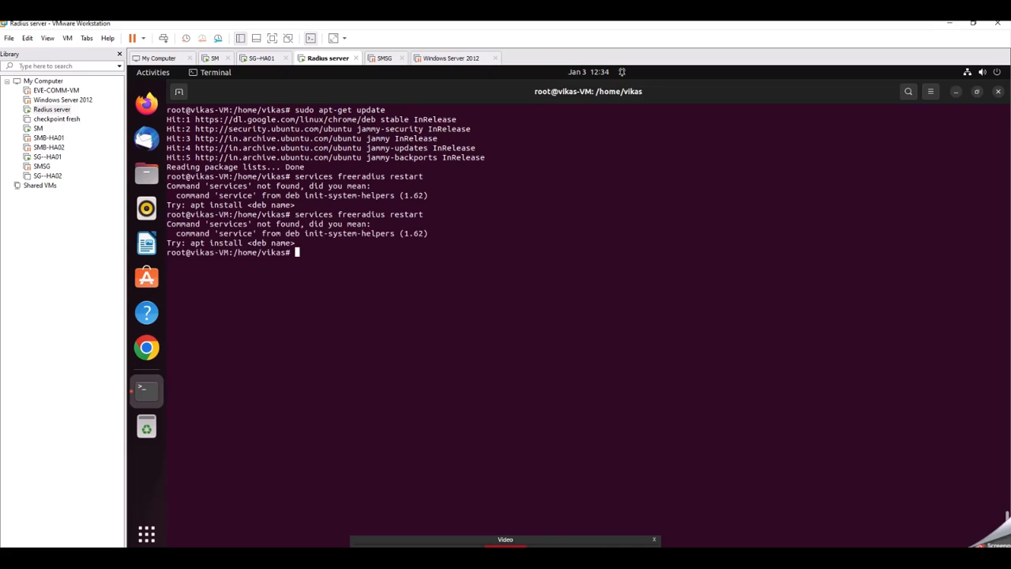
Step: Restart FreeRADIUS by correcting the recalled command to service freeradius restart
key("Up")
key("Left")
key("Left")
key("Left")
key("Left")
key("Left")
key("Left")
key("Left")
key("Left")
key("Left")
key("Left")
key("Left")
key("Left")
key("Left")
key("Left")
key("Left")
key("Left")
key("Left")
key("Left")
key("Left")
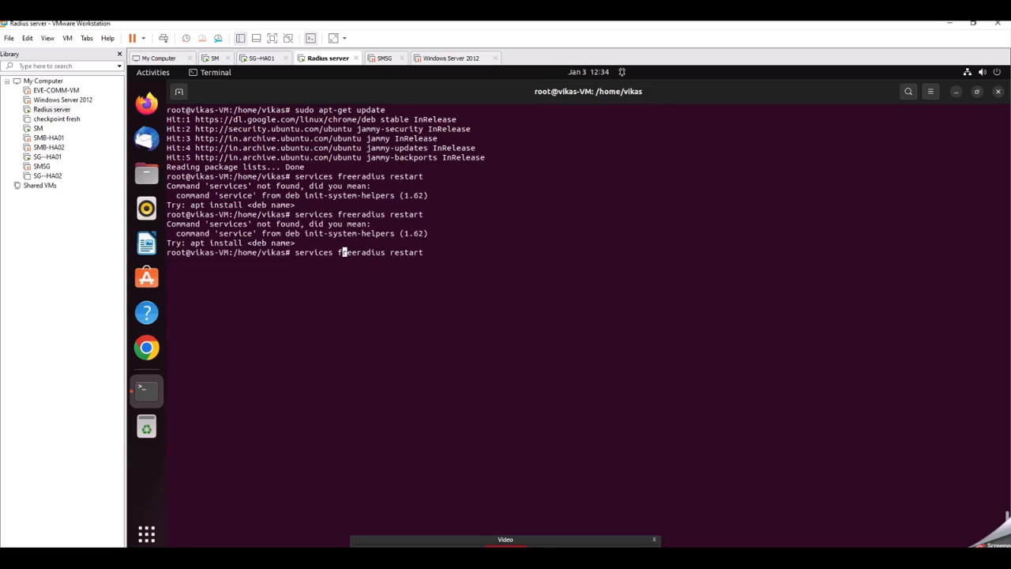
key("BackSpace")
key("Return")
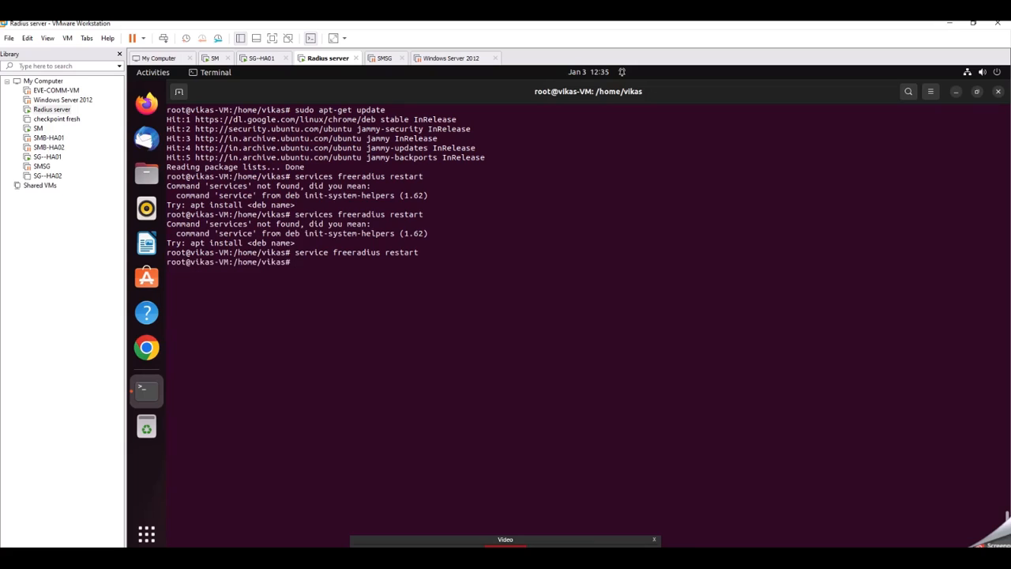
key("Return")
key("Return")
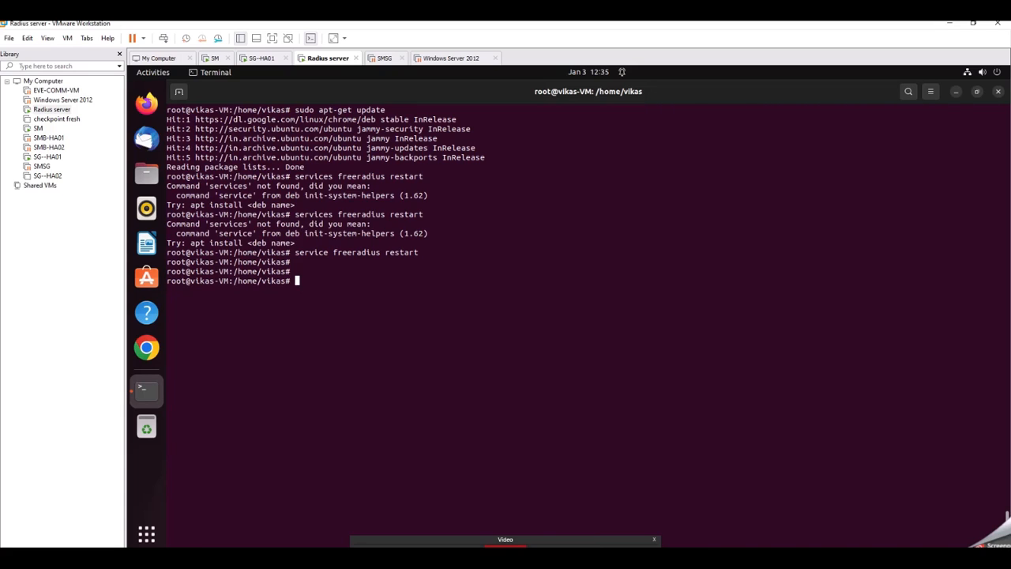
key("Return")
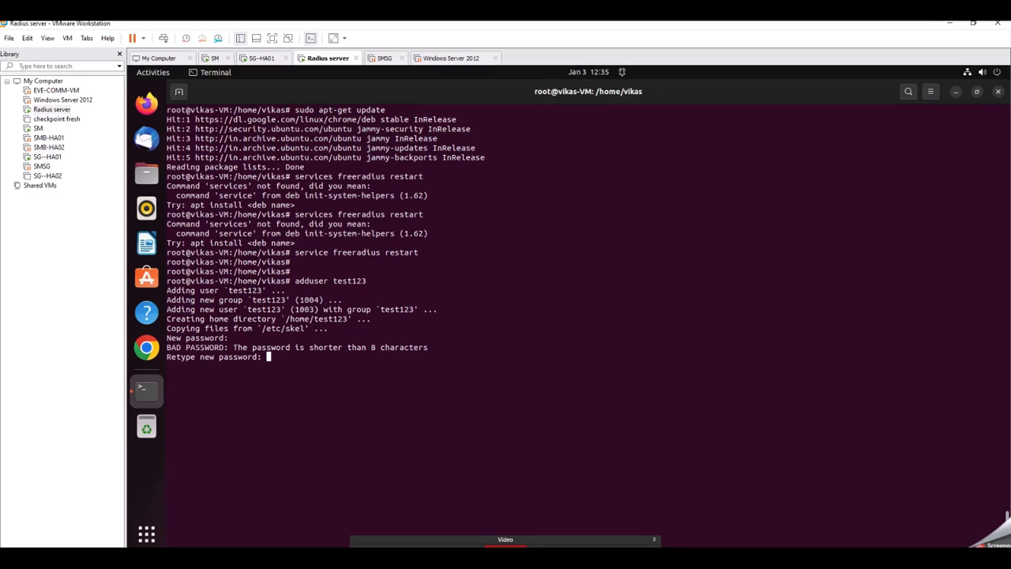
Step: Confirm the new user's password, fill in the full name, room number and phone fields, and accept the details
key("Return")
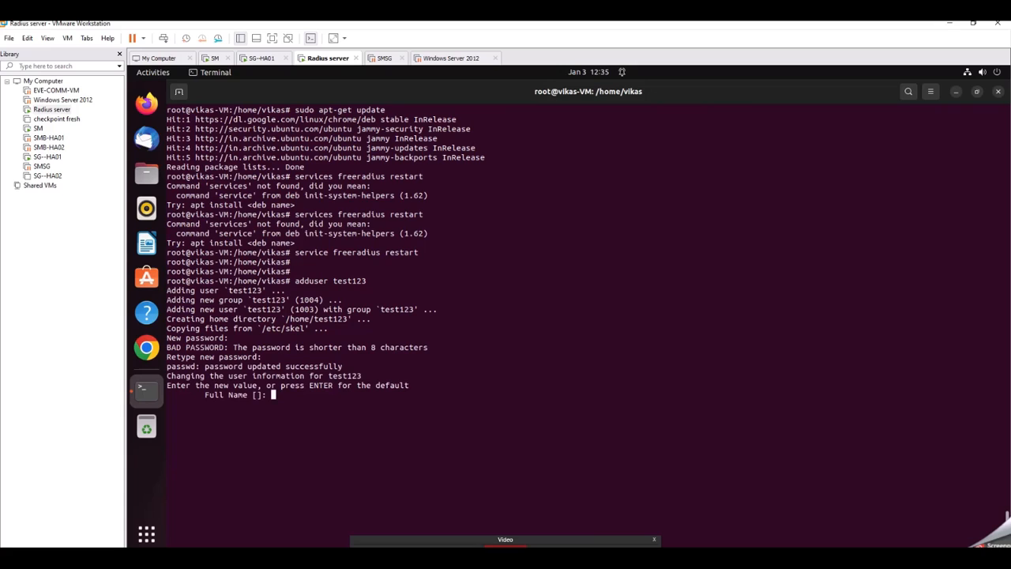
key("Return")
key("Return")
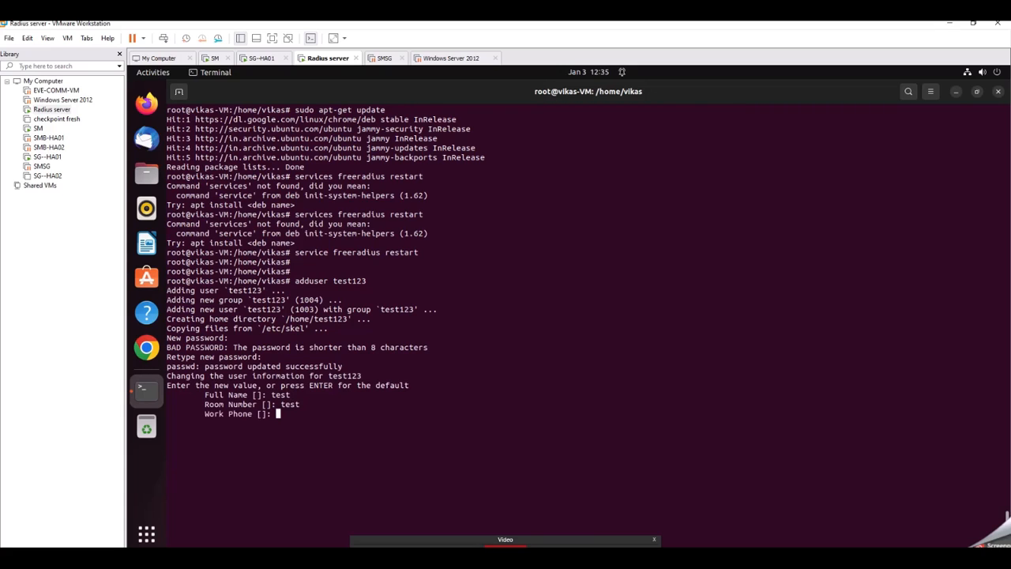
key("Return")
key("Return")
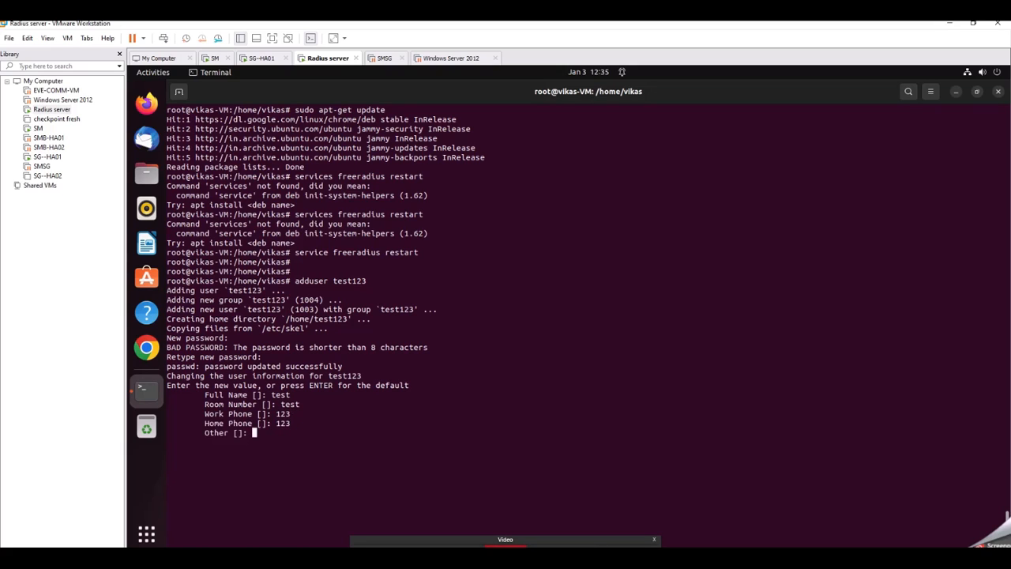
key("Return")
key("Return")
key("Return")
key("Return")
key("Return")
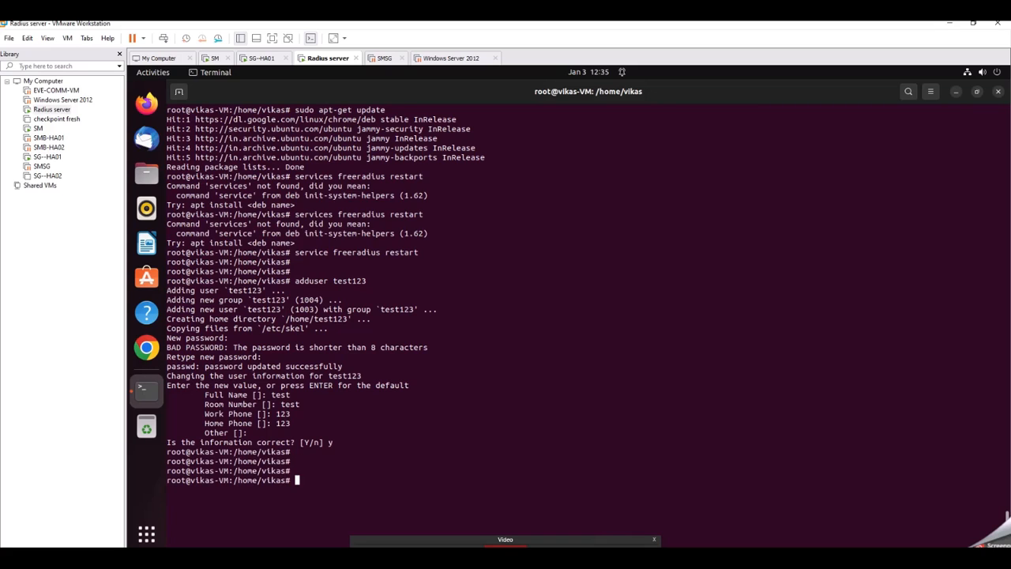
Step: Change to the /home directory and list its contents in long format
type("cd /home")
key("Return")
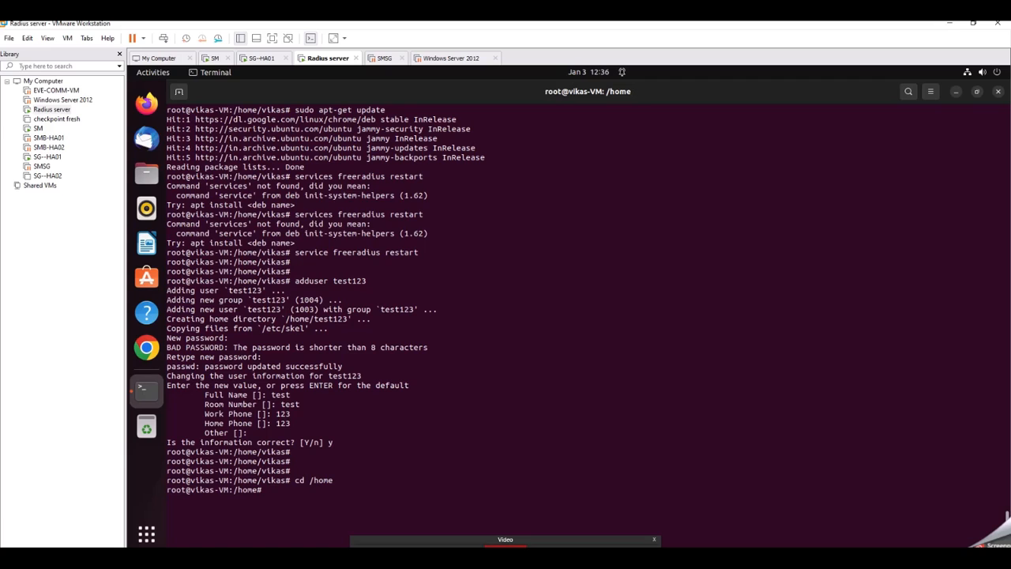
type("ls -l")
key("Return")
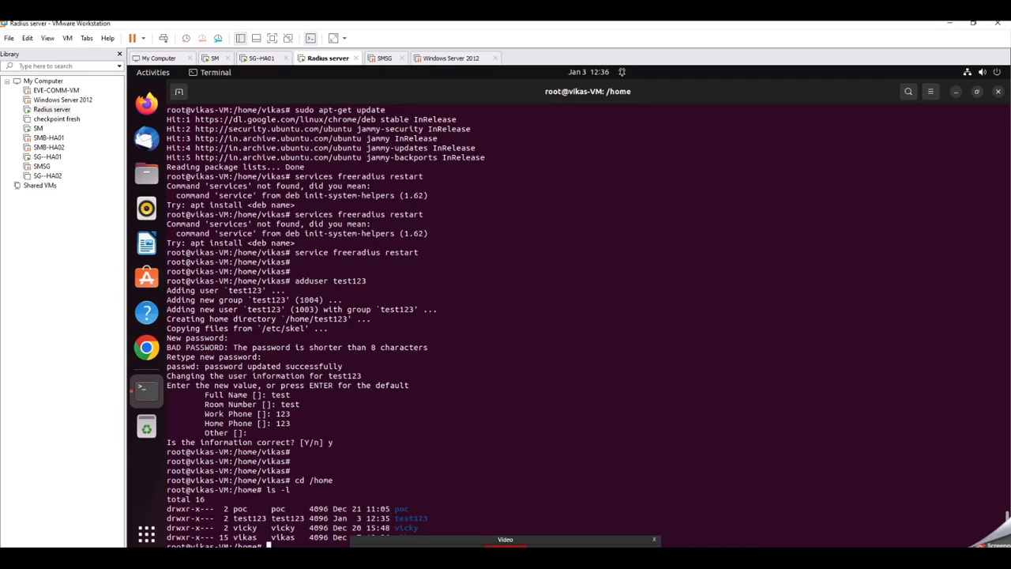
left_click_drag(233, 519, 305, 519)
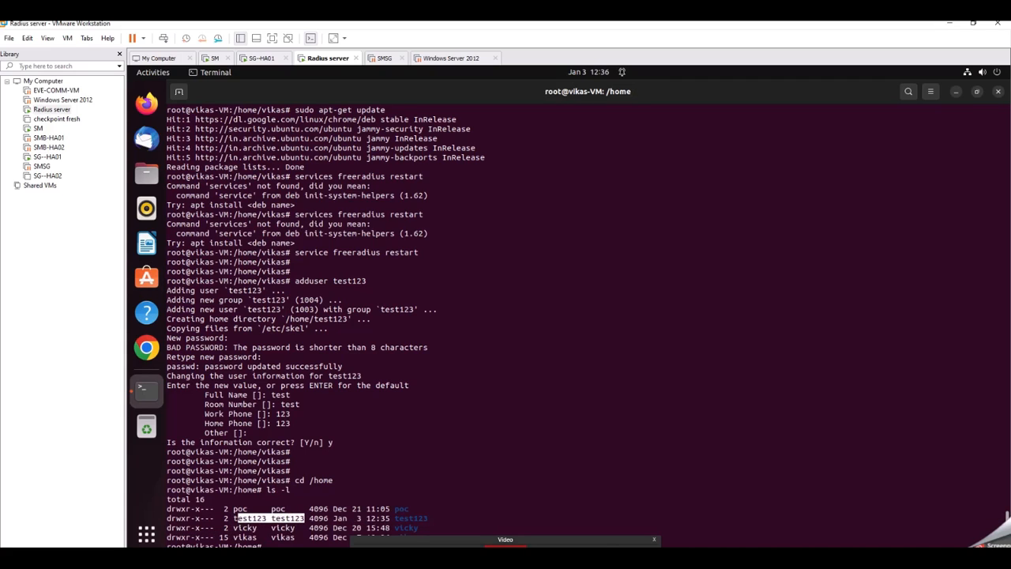
left_click(338, 478)
key("Return")
key("Return")
key("Return")
key("Return")
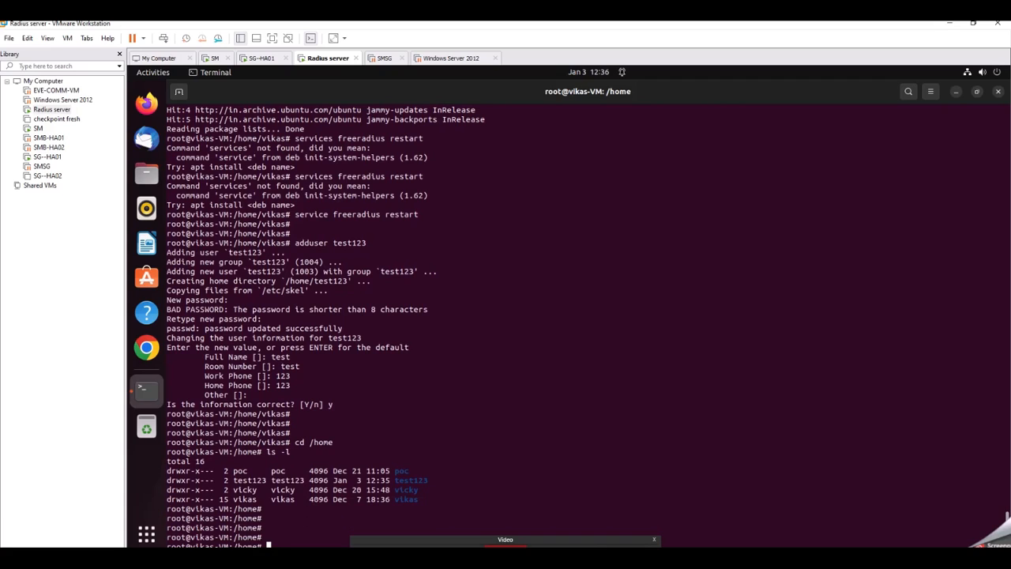
key("Return")
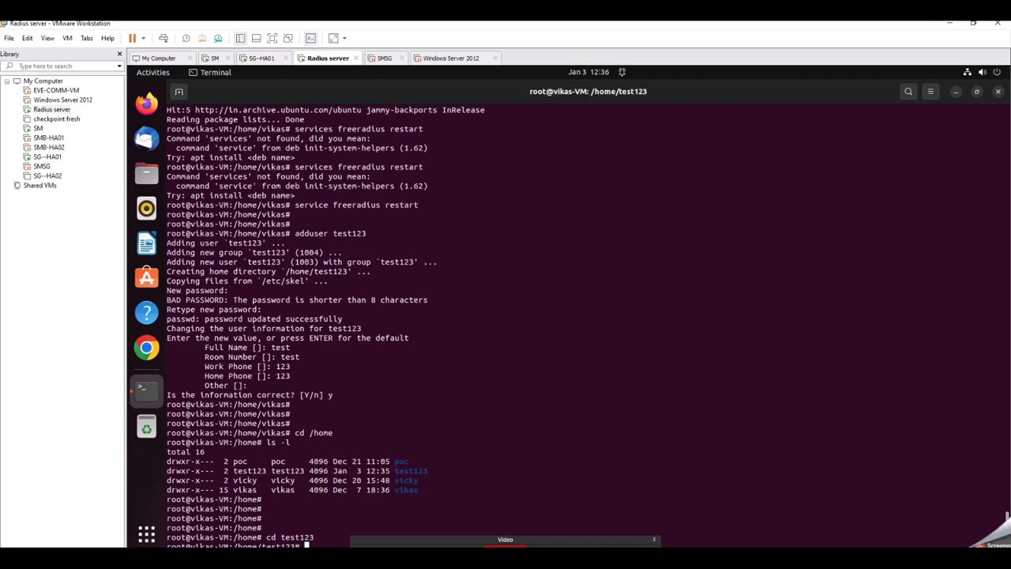
Step: Clear the terminal and print the working directory
key("ctrl+l")
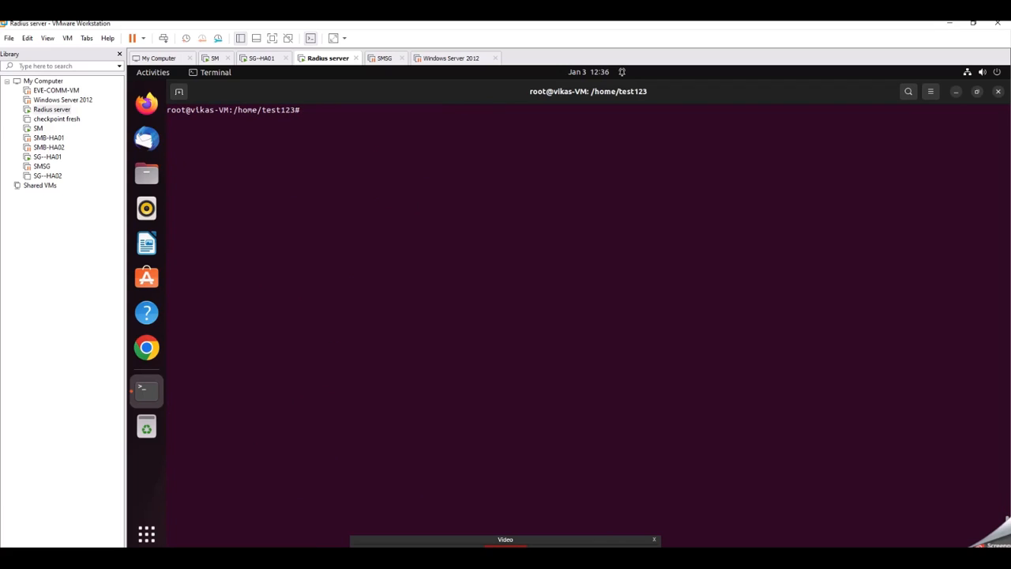
type("pwd")
key("Return")
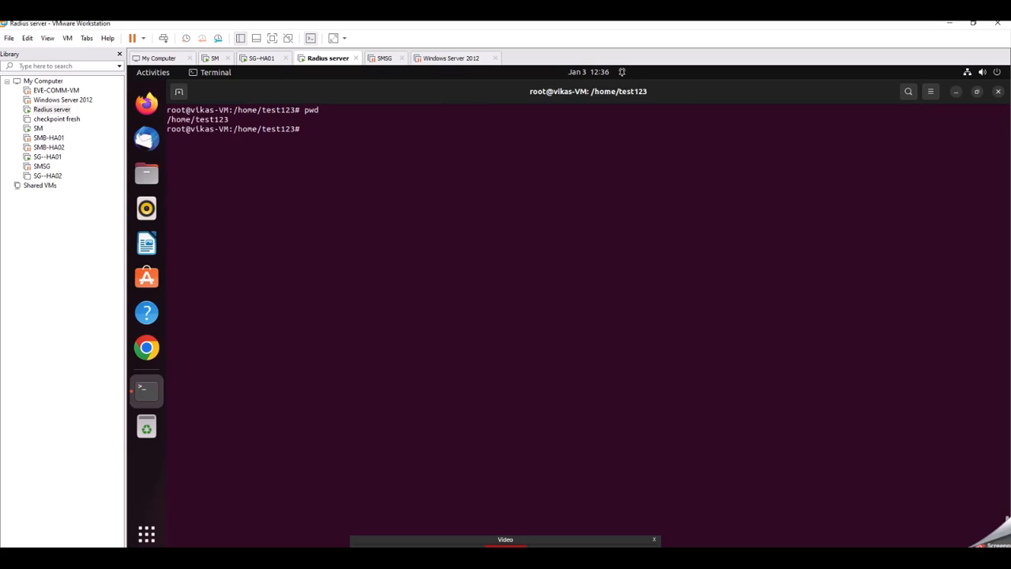
Step: Run google-authenticator and choose time-based authentication tokens
type("gooogle-au")
key("BackSpace")
key("BackSpace")
key("BackSpace")
key("BackSpace")
key("BackSpace")
key("BackSpace")
key("BackSpace")
type("gle-aut")
key("Tab")
key("Return")
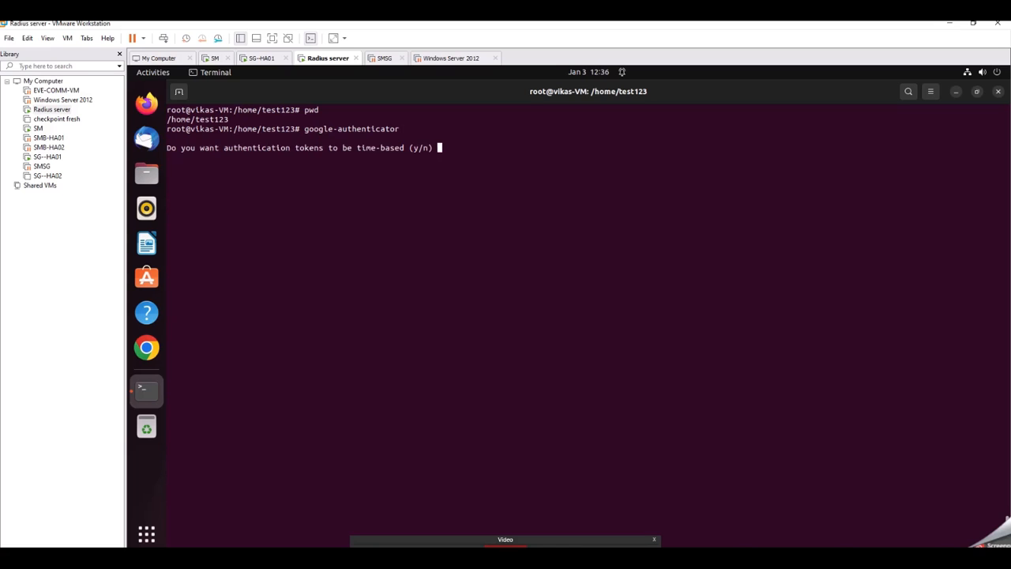
type("y")
key("Return")
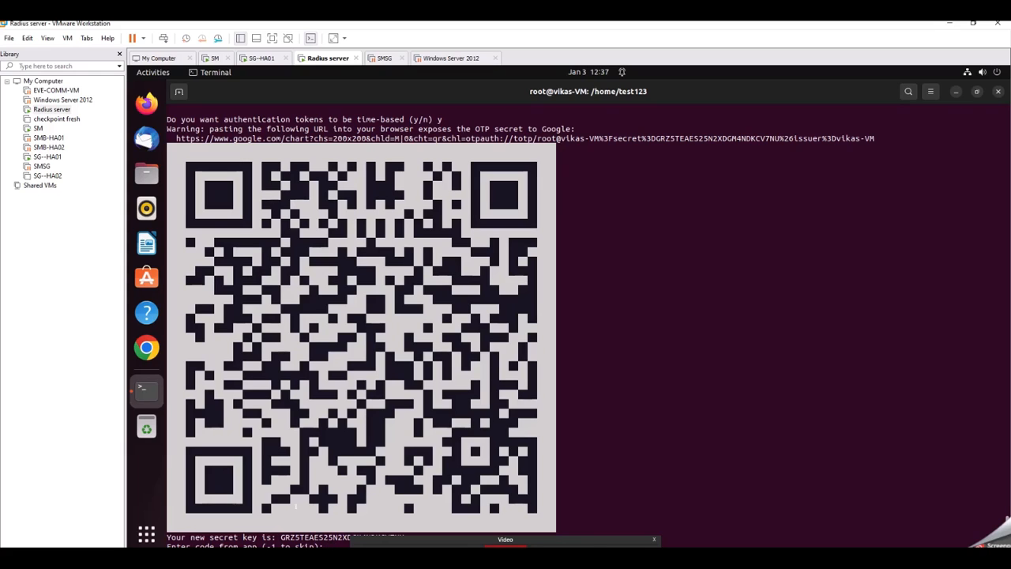
Step: Enter the verification code from the authenticator app
key("Return")
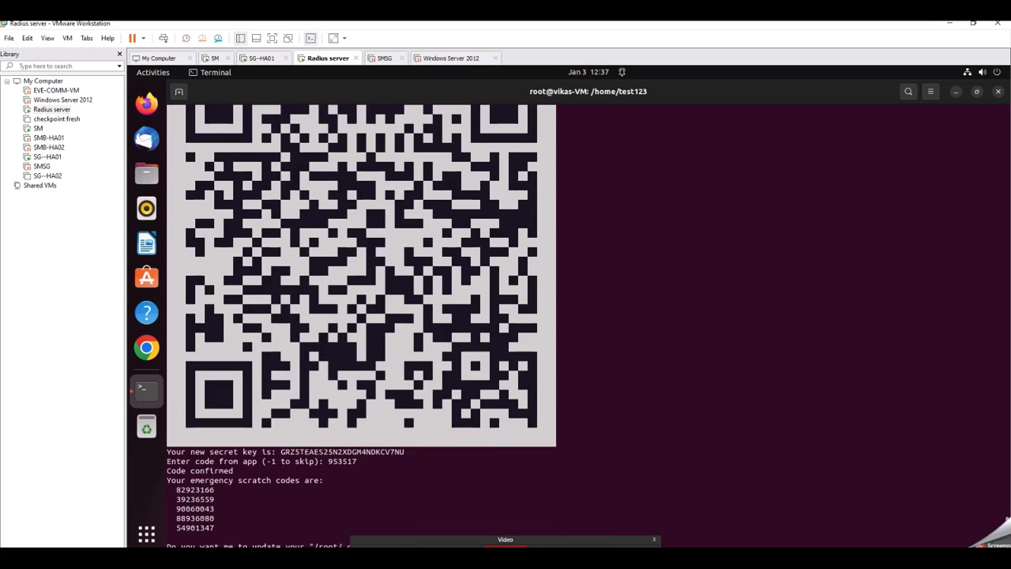
Step: Answer yes to updating the .google_authenticator file, disallowing token reuse, widening the time window and enabling rate-limiting
type("y")
key("Return")
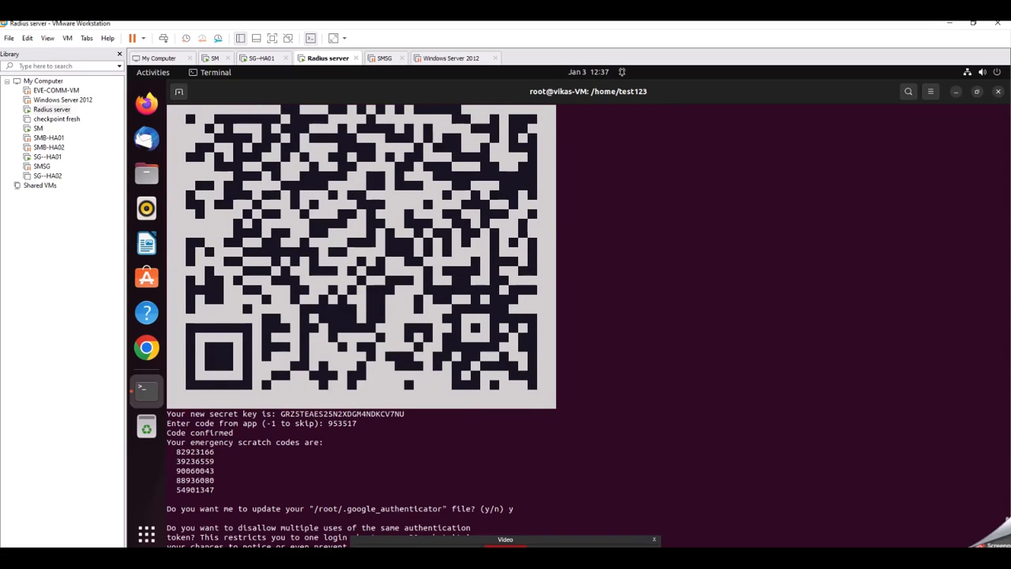
type("y")
key("Return")
type("y")
key("Return")
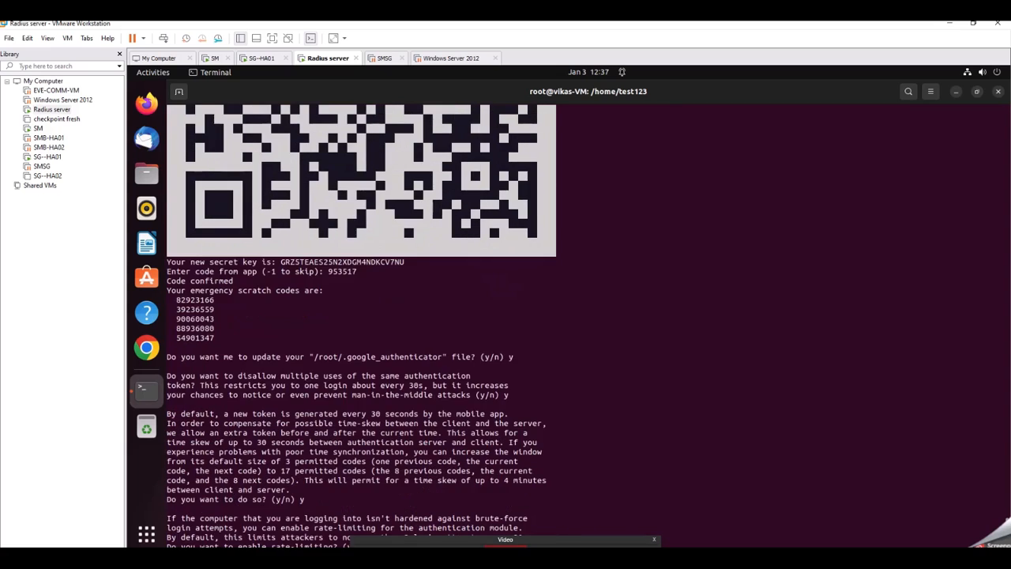
key("Return")
key("Return")
key("Return")
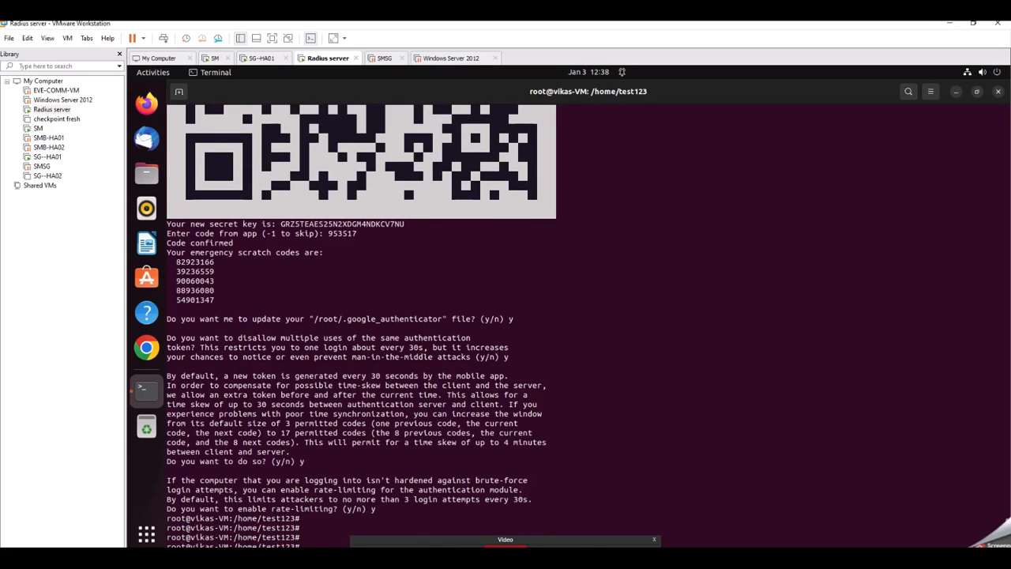
key("Return")
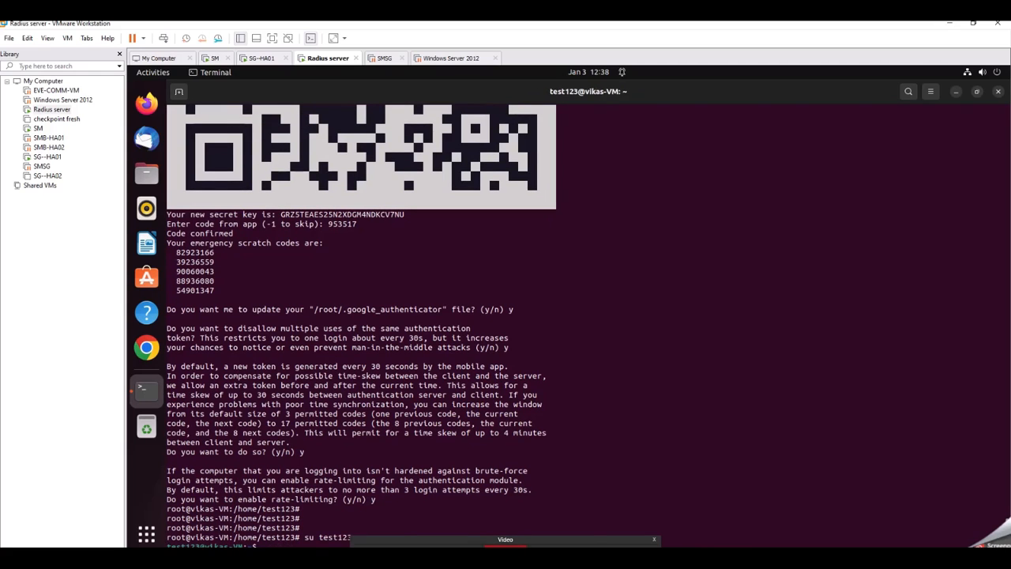
key("ctrl+l")
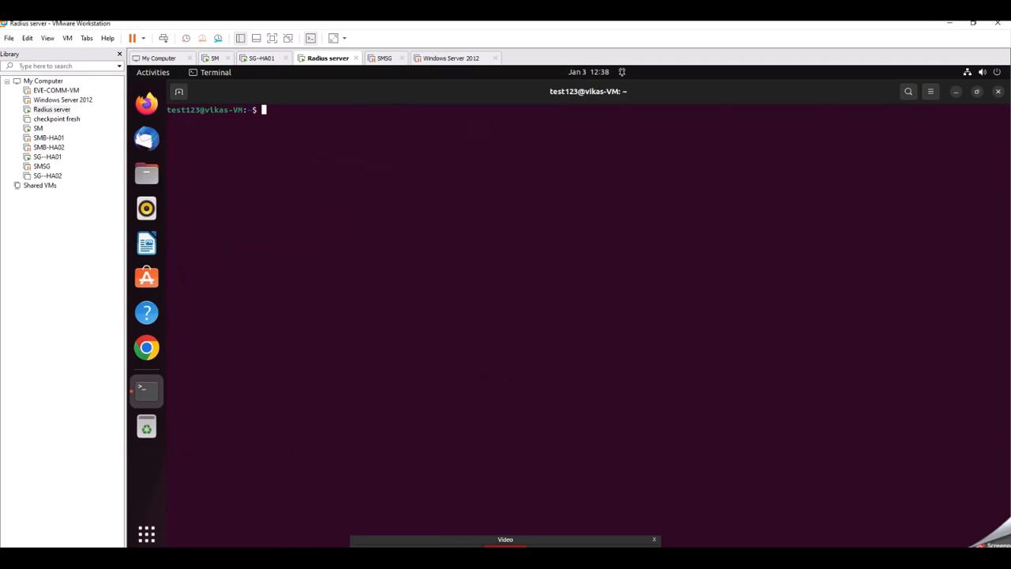
type("pwd")
key("Return")
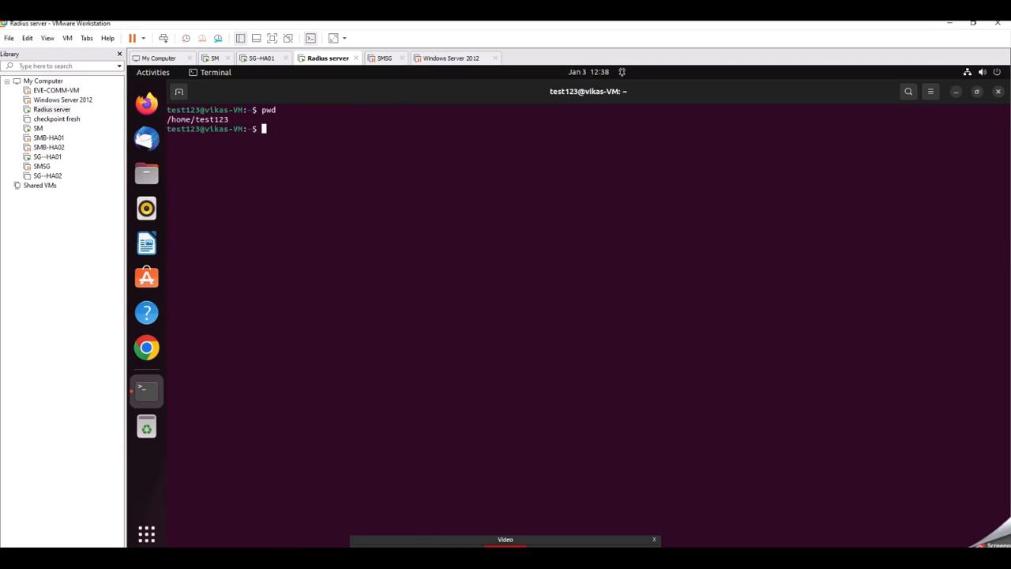
type("google-authe")
key("BackSpace")
key("Tab")
key("Tab")
key("Tab")
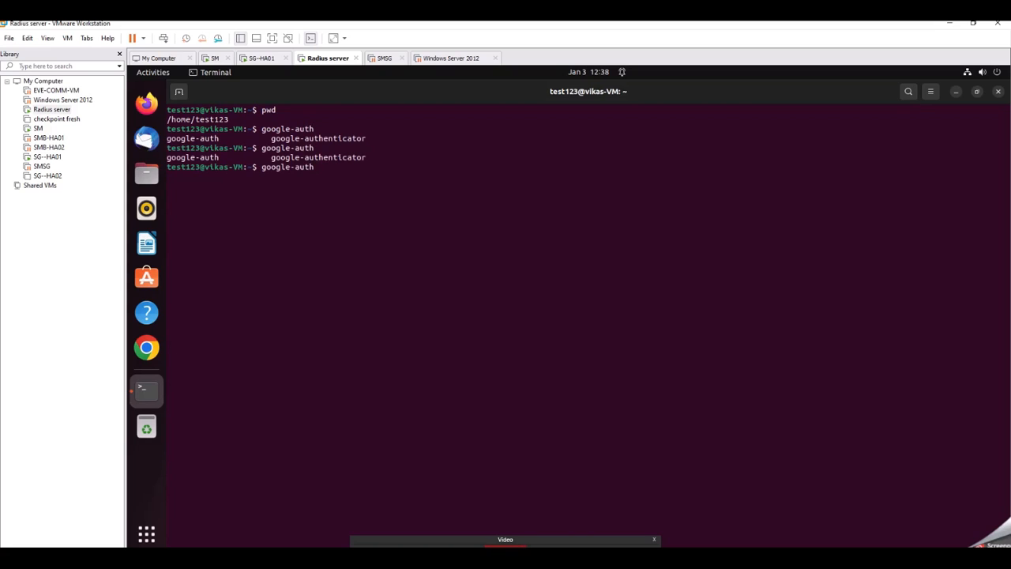
type("en")
key("Tab")
key("Return")
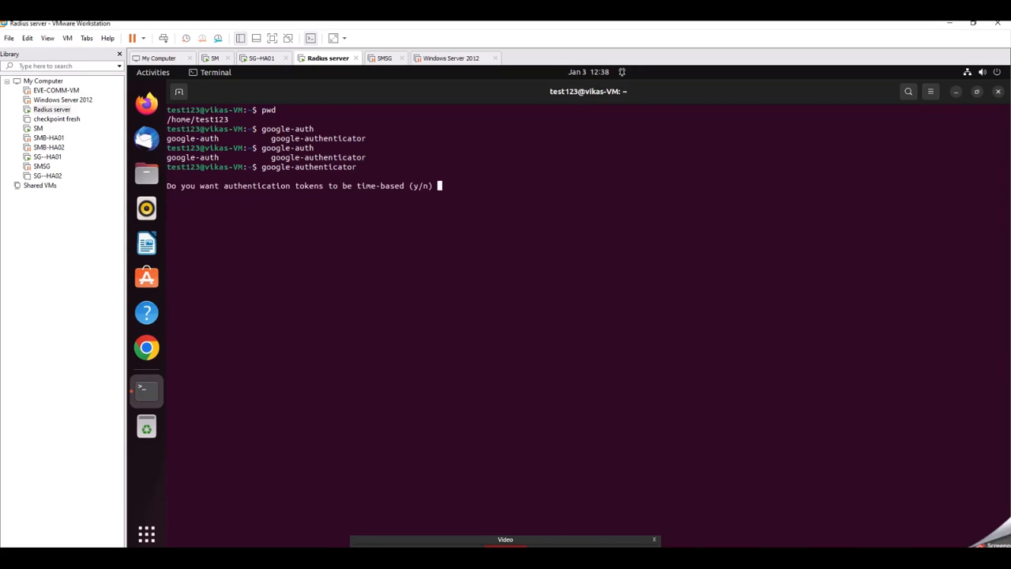
type("y")
key("Return")
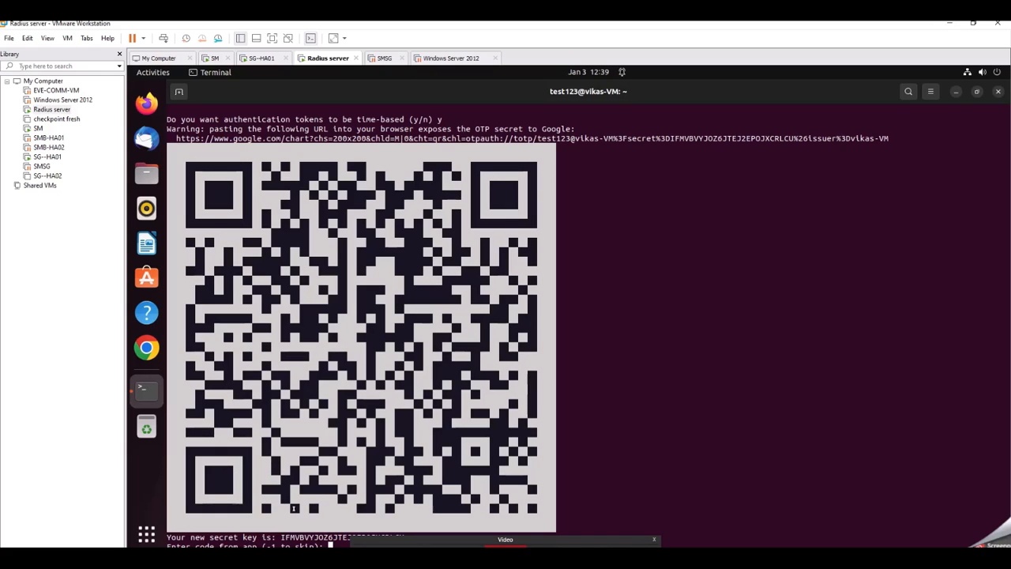
key("Return")
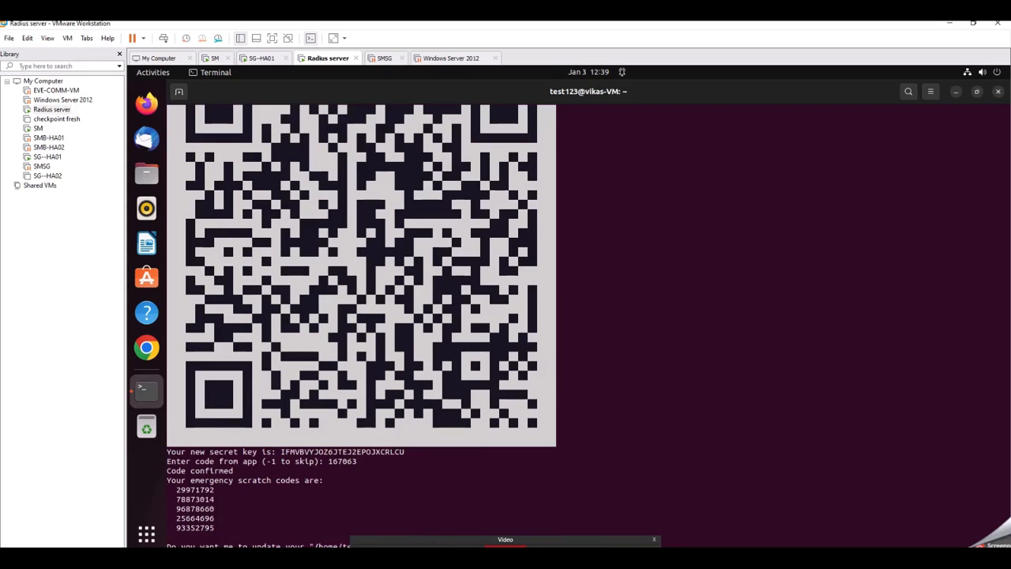
type("y")
key("Return")
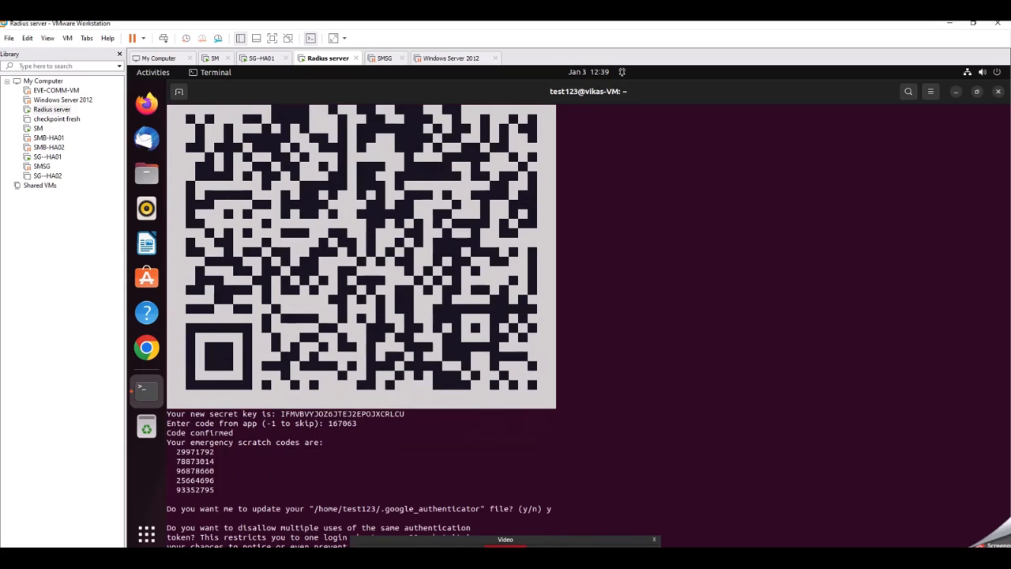
type("y")
key("Return")
type("y")
key("Return")
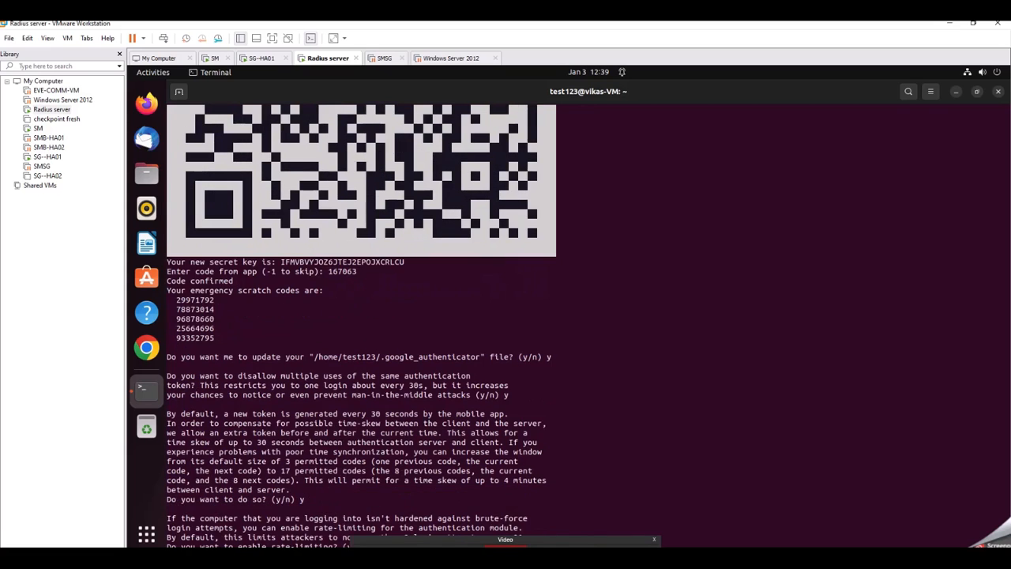
type("y")
key("Return")
key("Return")
key("Return")
key("Return")
key("Return")
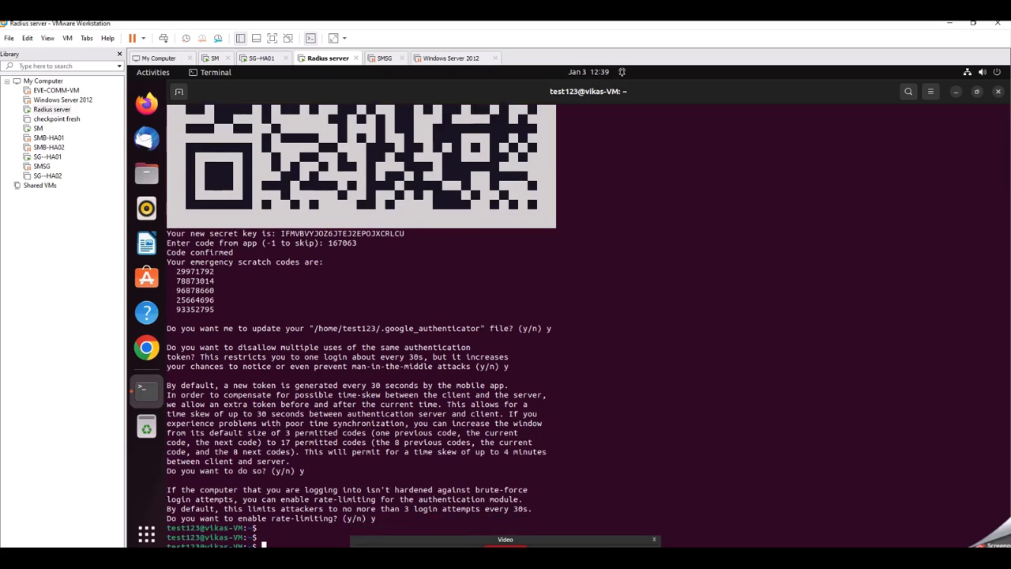
key("ctrl+l")
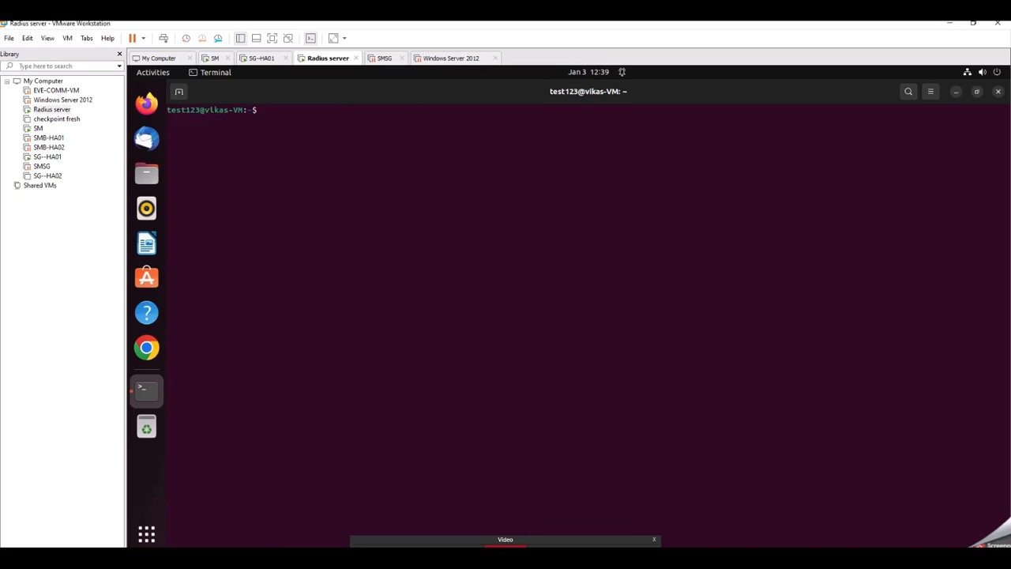
Step: Switch to the vikas user, entering that account's password
type("su ")
type("vo")
type("kas")
key("BackSpace")
key("BackSpace")
key("BackSpace")
key("BackSpace")
key("BackSpace")
type("vikas")
key("Return")
Step: Become root with sudo su, entering the vikas account password, and clear the terminal
key("Return")
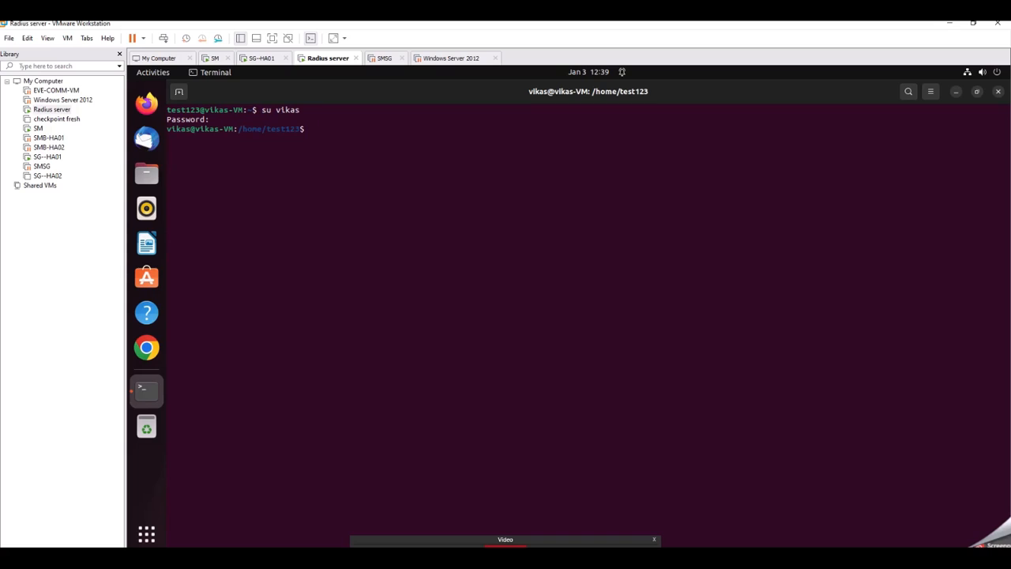
key("Return")
key("Return")
type("su")
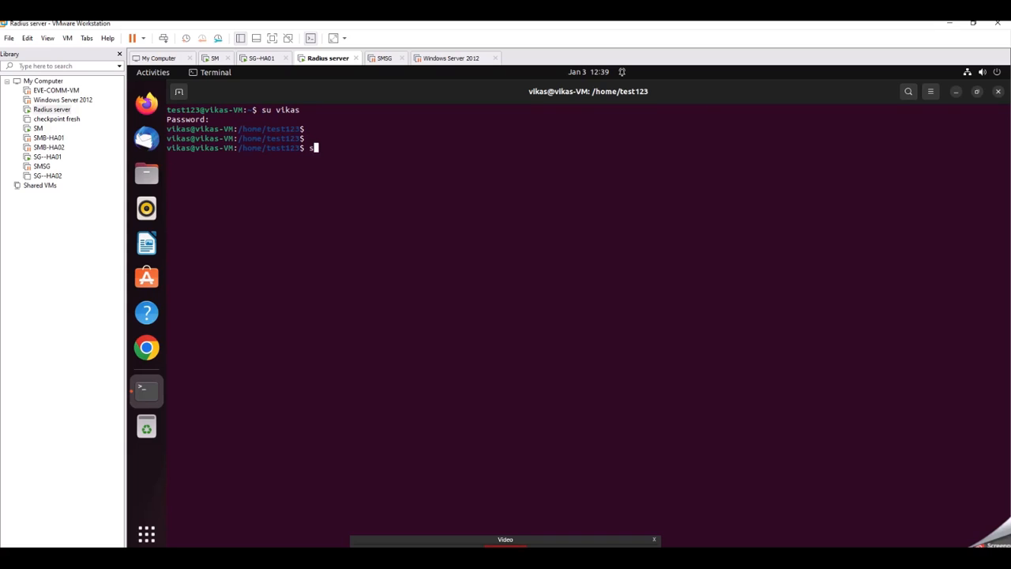
type("do su")
key("Return")
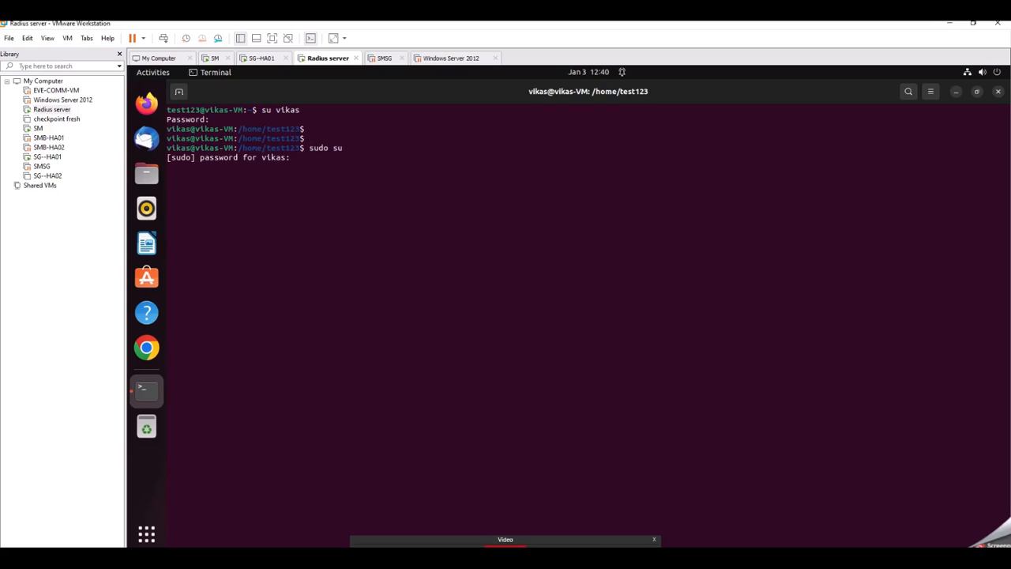
key("Return")
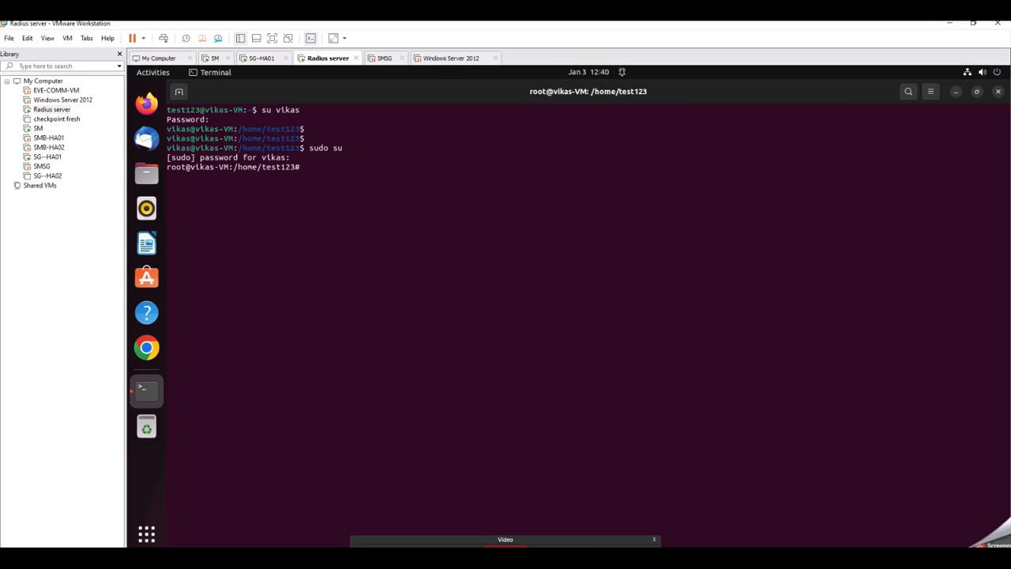
key("Return")
key("Return")
key("Return")
key("Return")
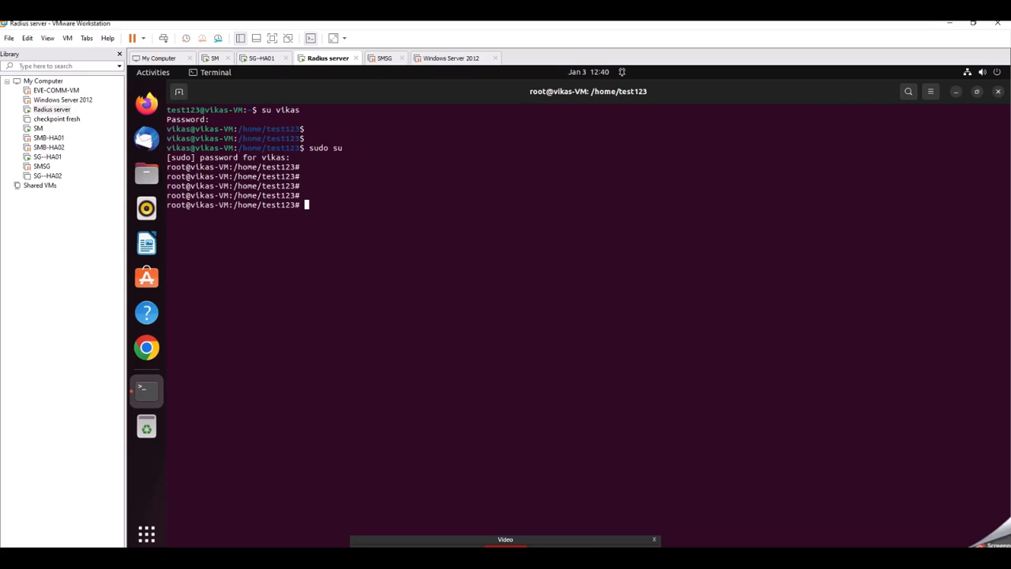
key("ctrl+l")
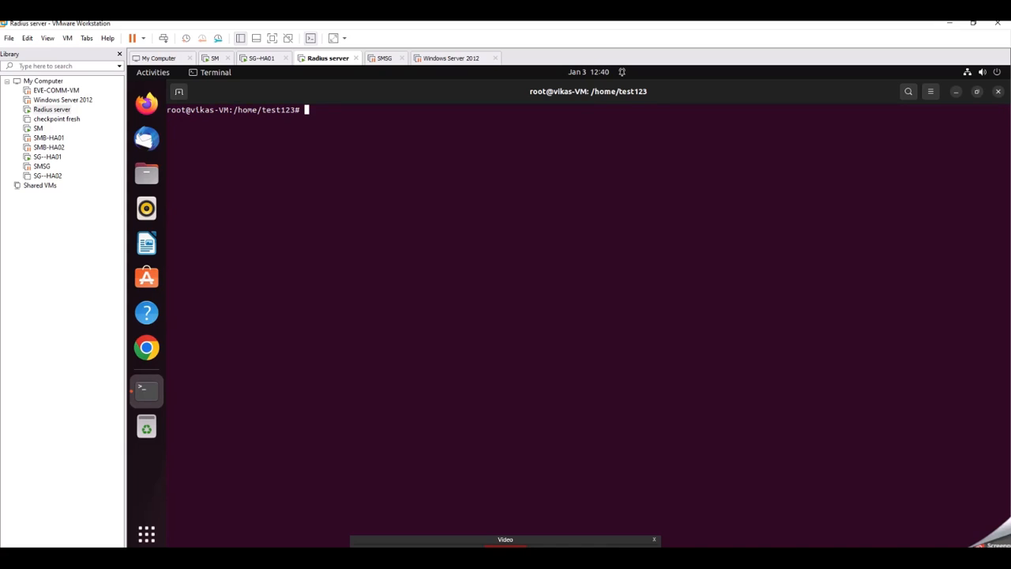
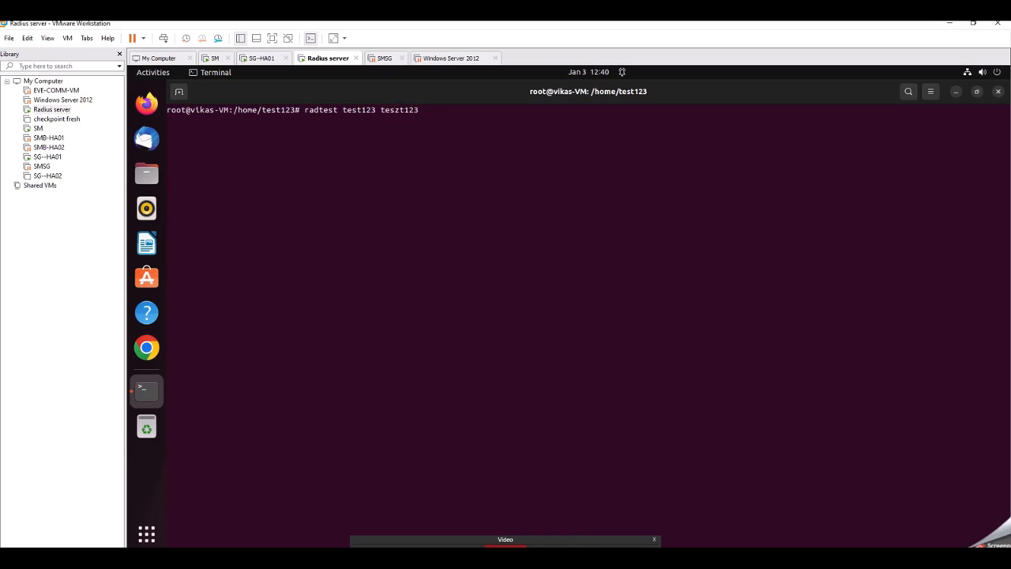
type("localhost 18")
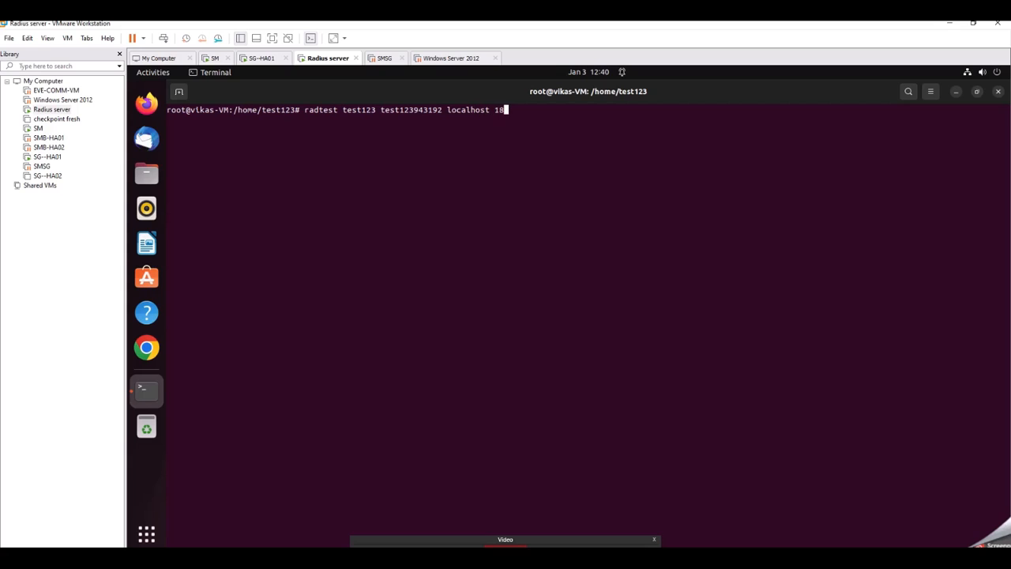
type("120 testing123")
key("Return")
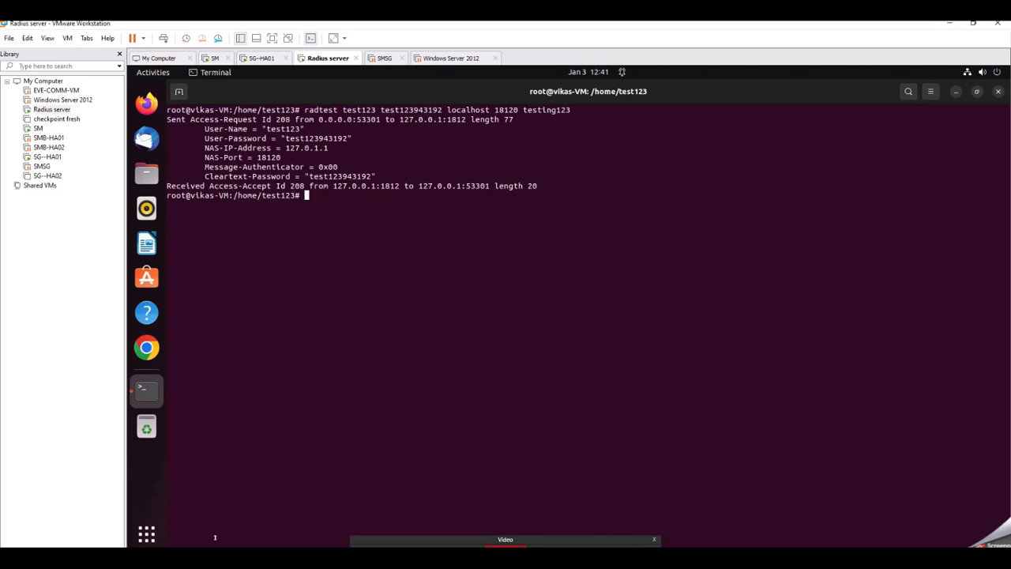
key("Up")
key("Left")
key("Left")
key("Left")
key("Left")
key("Left")
key("Left")
key("Left")
key("Left")
key("Left")
key("Left")
key("Left")
key("Left")
key("Left")
key("Left")
key("Left")
key("Left")
key("Left")
key("Left")
key("Left")
key("Left")
key("Left")
key("Left")
key("Left")
key("Left")
key("Left")
key("Left")
key("Left")
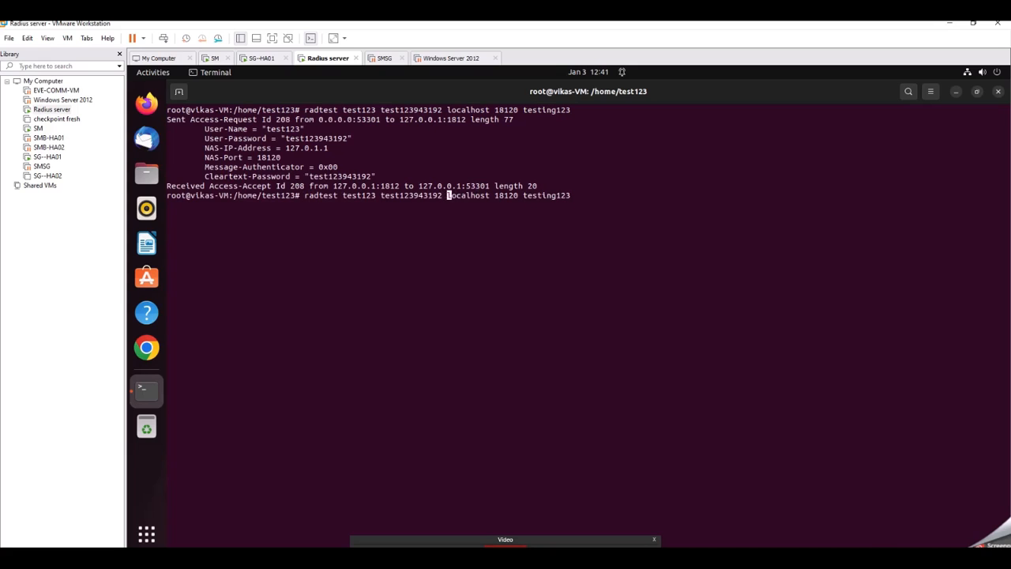
key("BackSpace")
key("BackSpace")
key("BackSpace")
key("BackSpace")
key("BackSpace")
key("BackSpace")
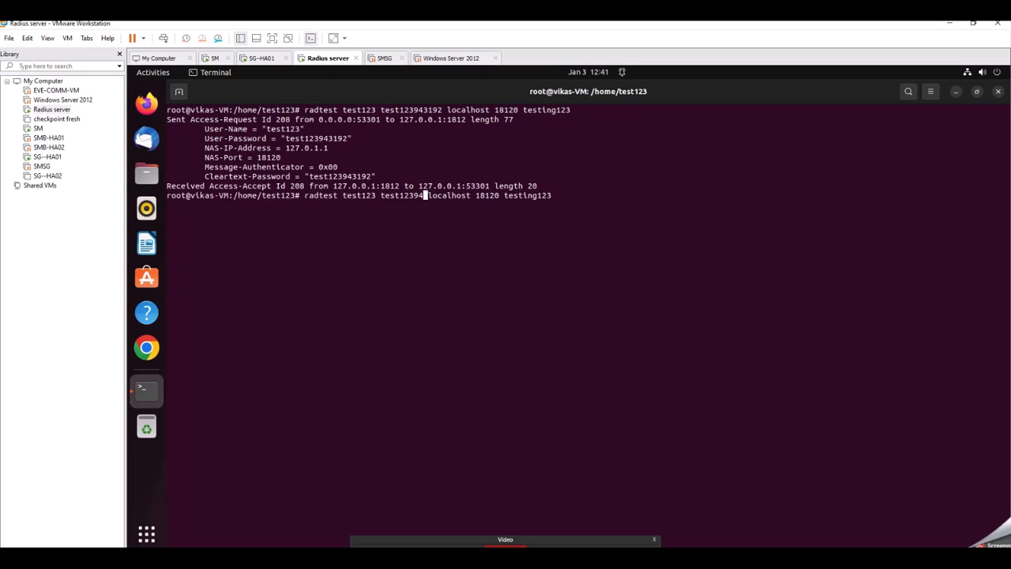
key("Return")
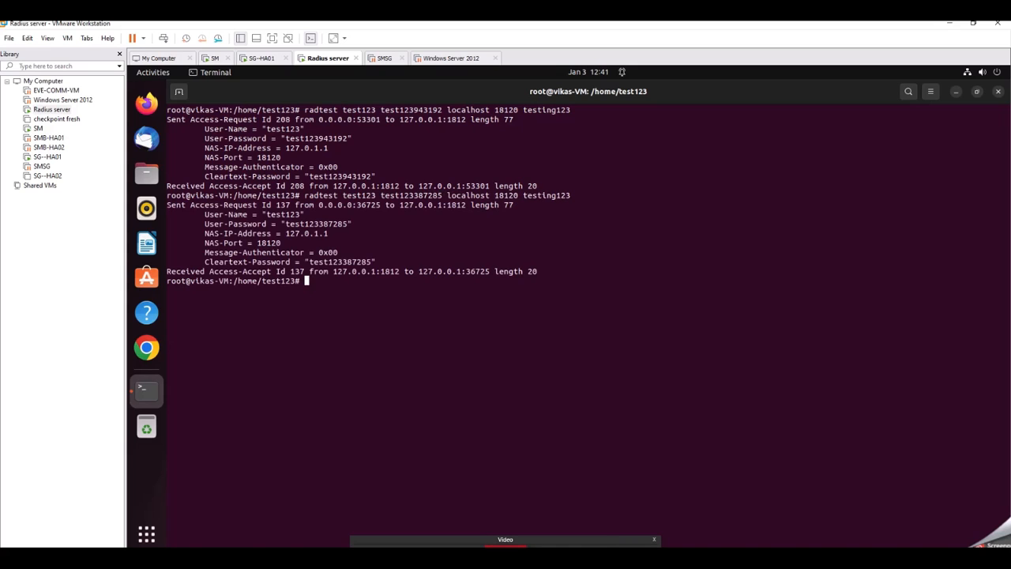
Step: Rerun the radtest command with an altered authenticator code and highlight the reply and the code used
key("Up")
key("Left")
key("Left")
key("Left")
key("Left")
key("Left")
key("Left")
key("Left")
key("Left")
key("Left")
key("Left")
key("Left")
key("Left")
key("Left")
key("Left")
key("Left")
key("Left")
key("Left")
key("Left")
key("Left")
key("Left")
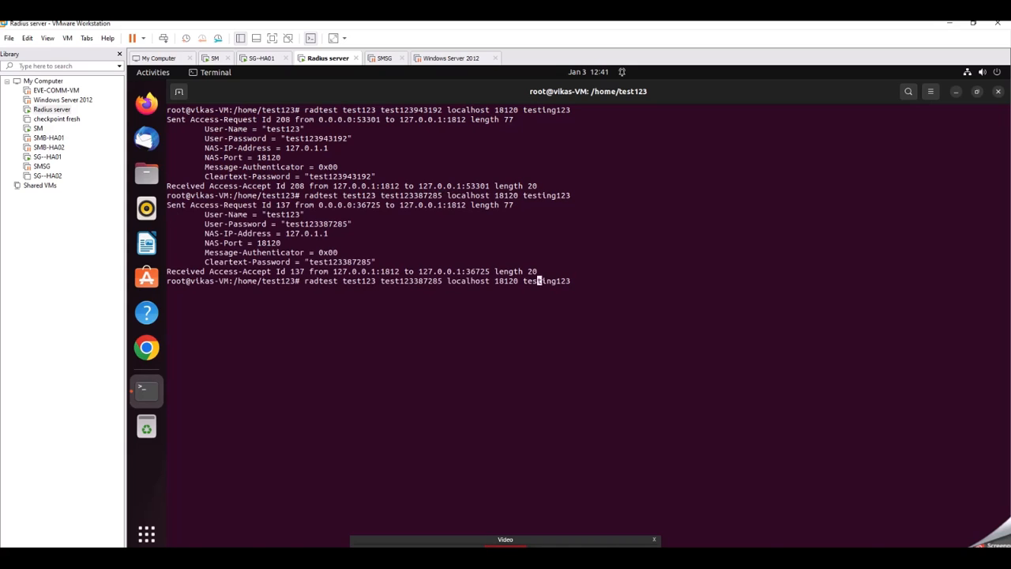
key("Left")
type("=")
key("BackSpace")
key("BackSpace")
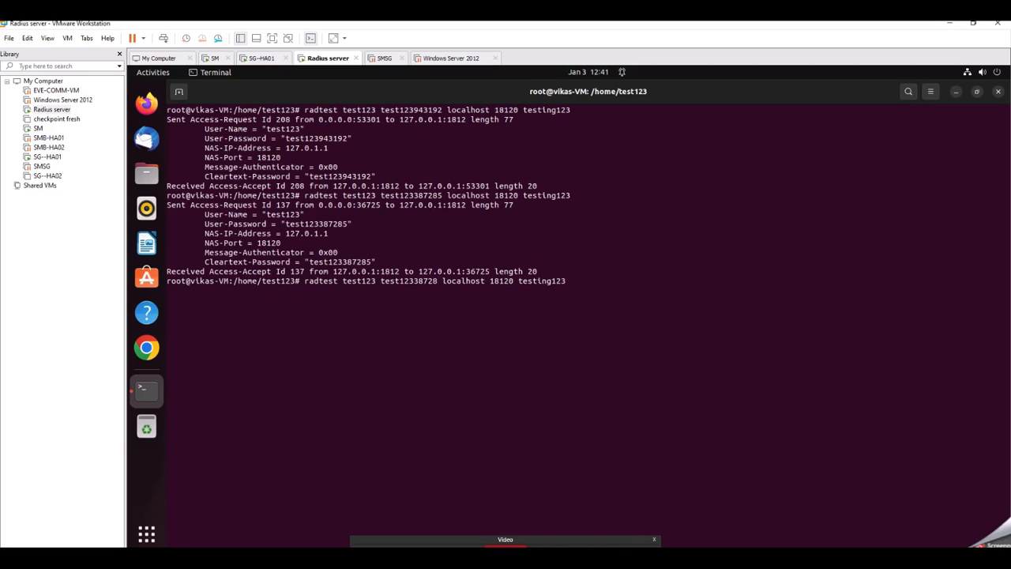
type("7")
key("Return")
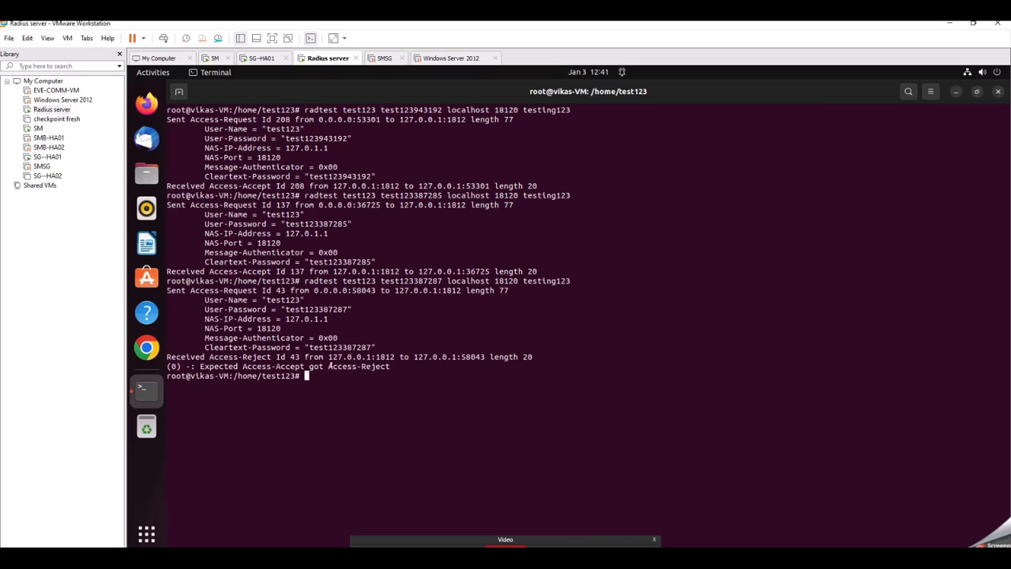
left_click_drag(329, 367, 394, 357)
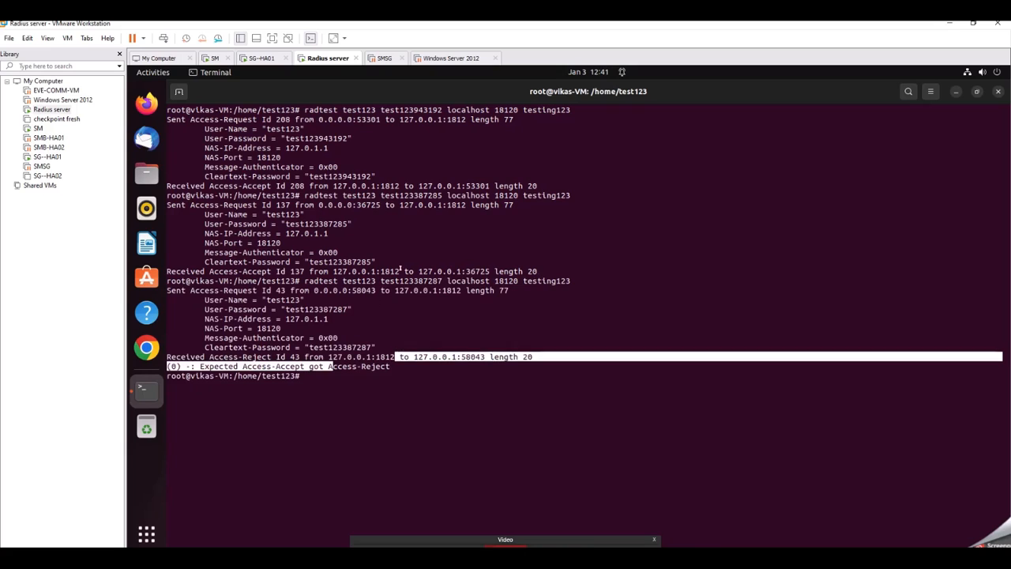
left_click_drag(381, 280, 438, 279)
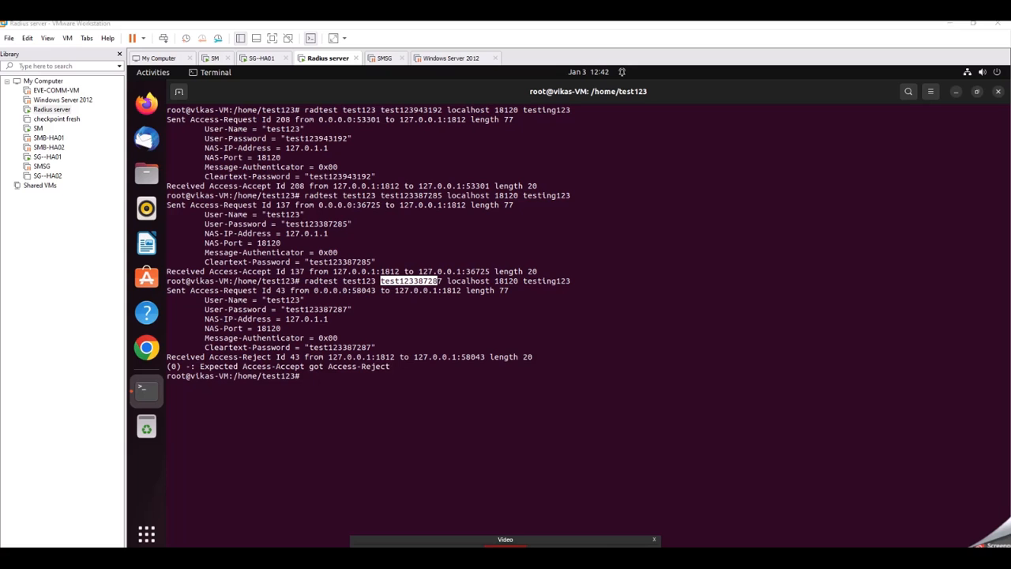
key("alt+Tab")
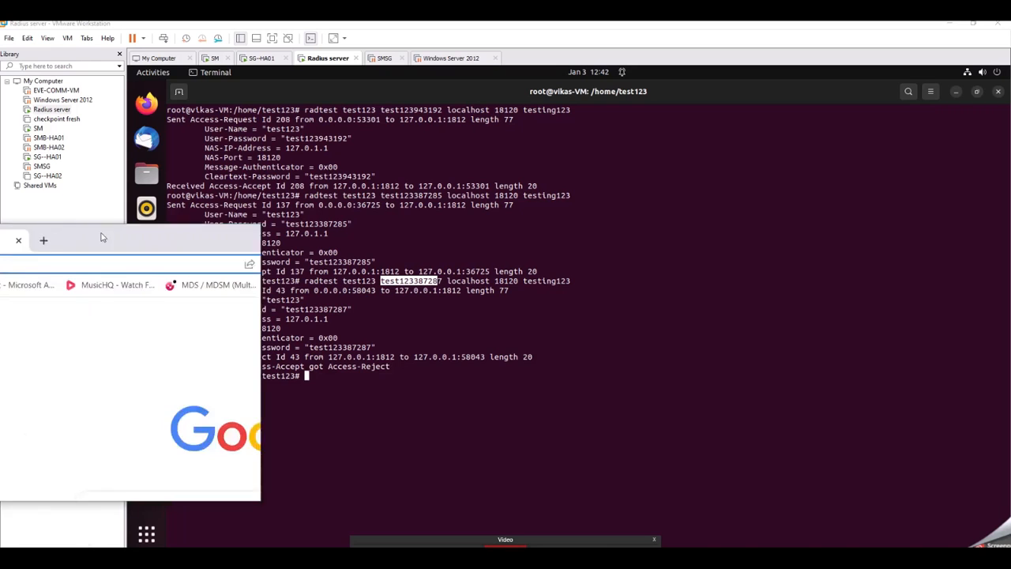
double_click(502, 172)
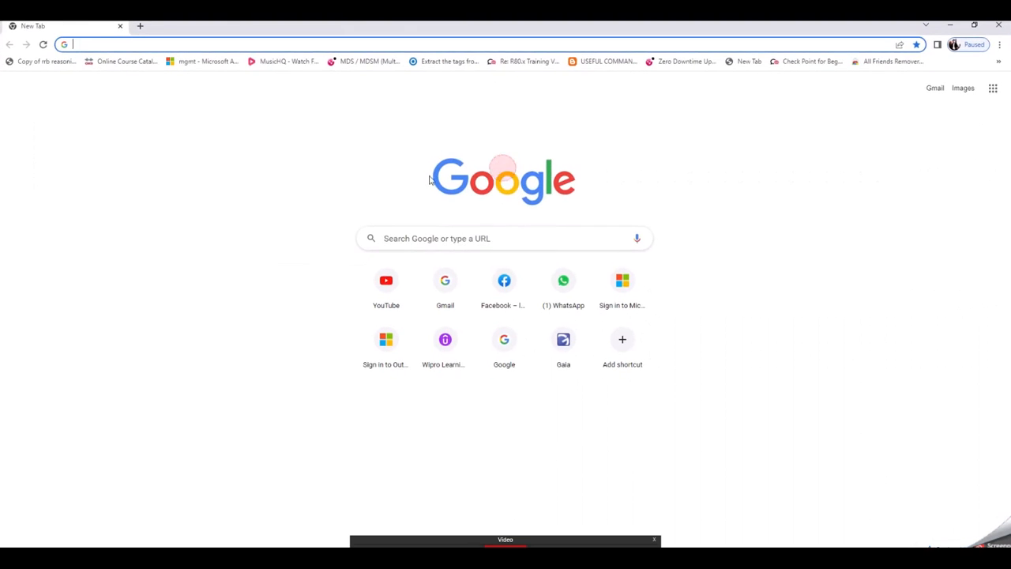
left_click(132, 47)
type("http")
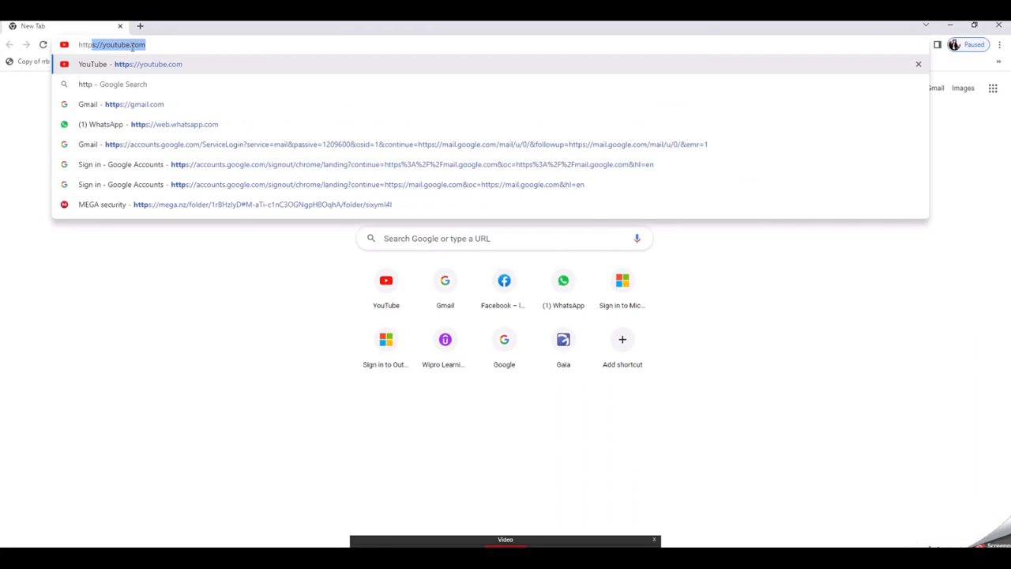
type("s://192.168.")
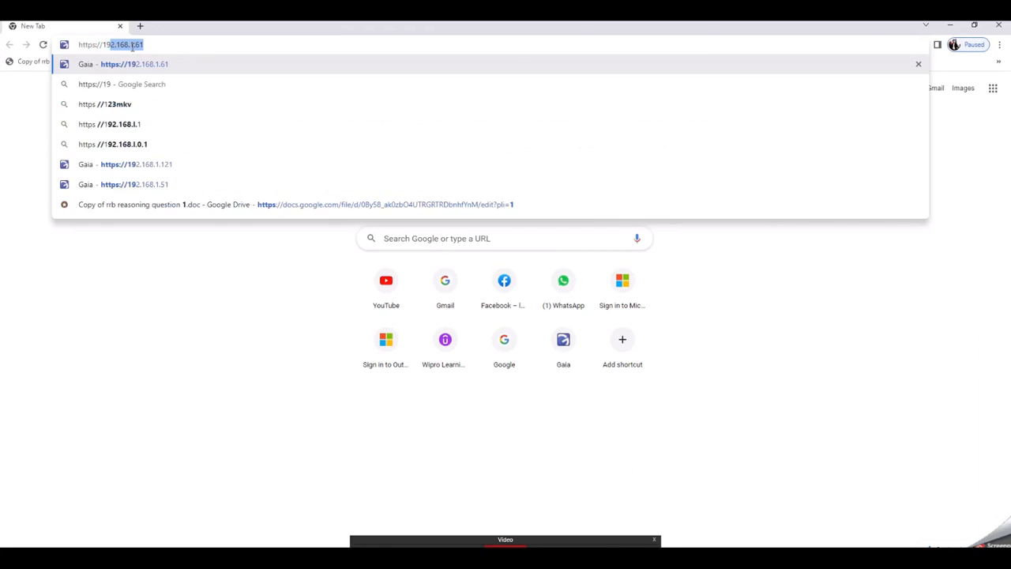
type("121")
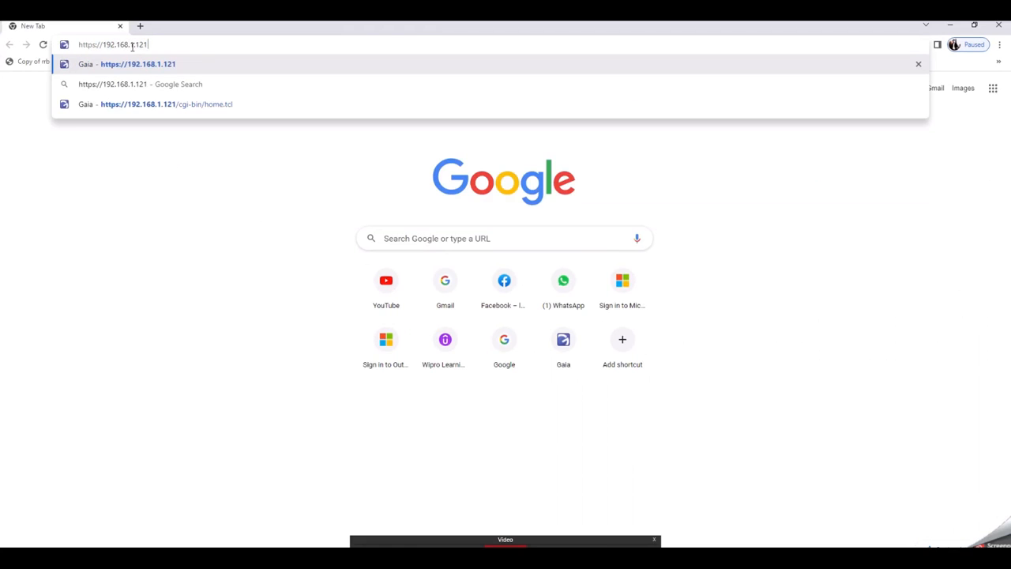
key("Return")
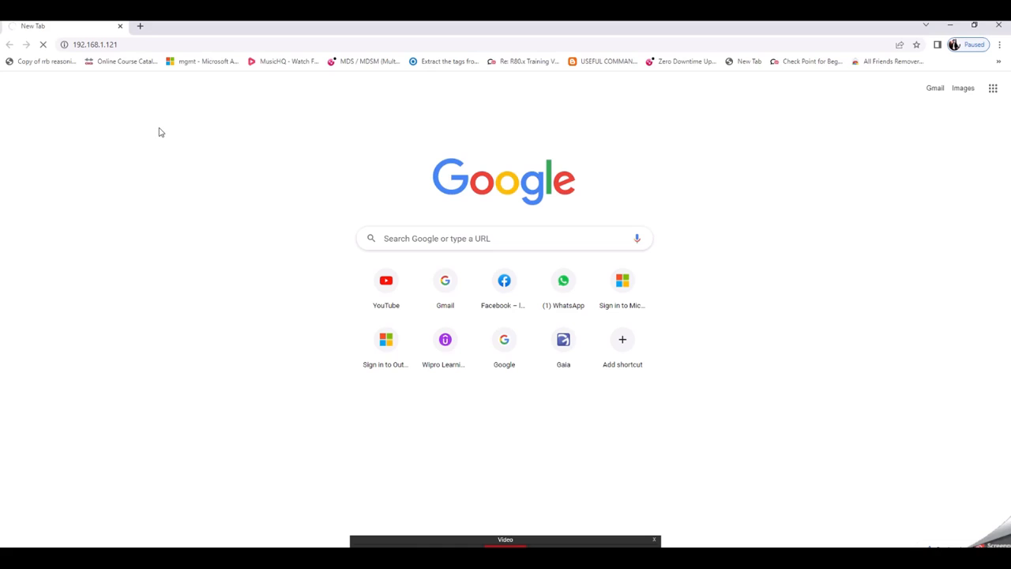
left_click(365, 339)
left_click(422, 421)
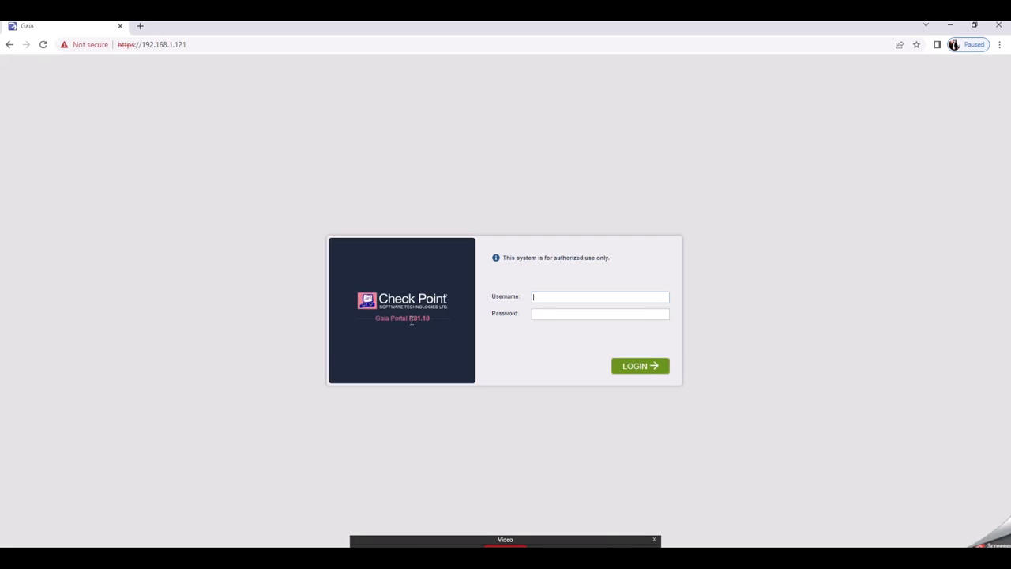
Step: Log in to the Gaia portal as admin with the admin password
left_click(547, 297)
type("1")
key("Return")
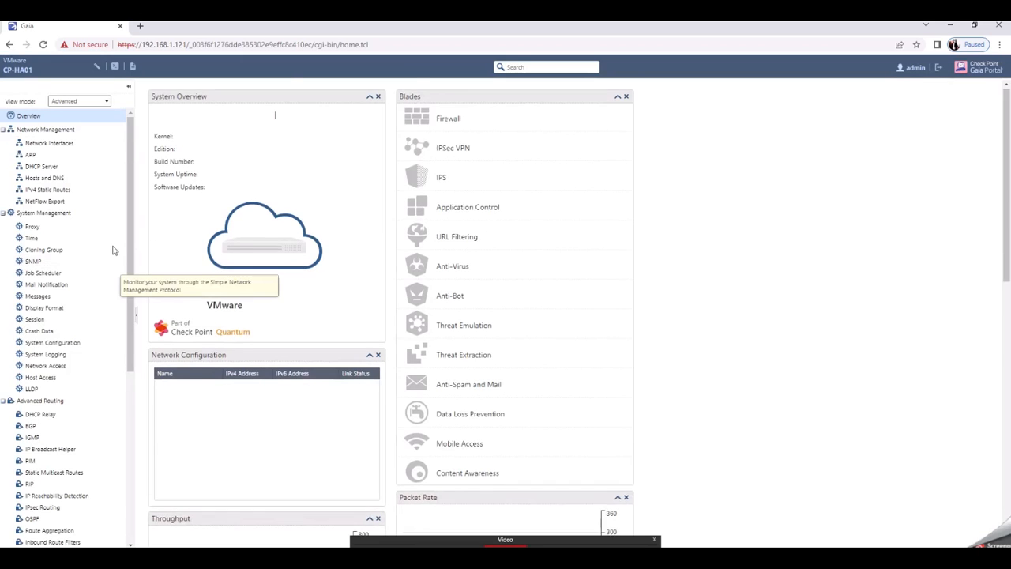
Step: Open the Authentication Servers page and review the configured RADIUS server entry
scroll(114, 252, "down", 1)
scroll(88, 290, "down", 4)
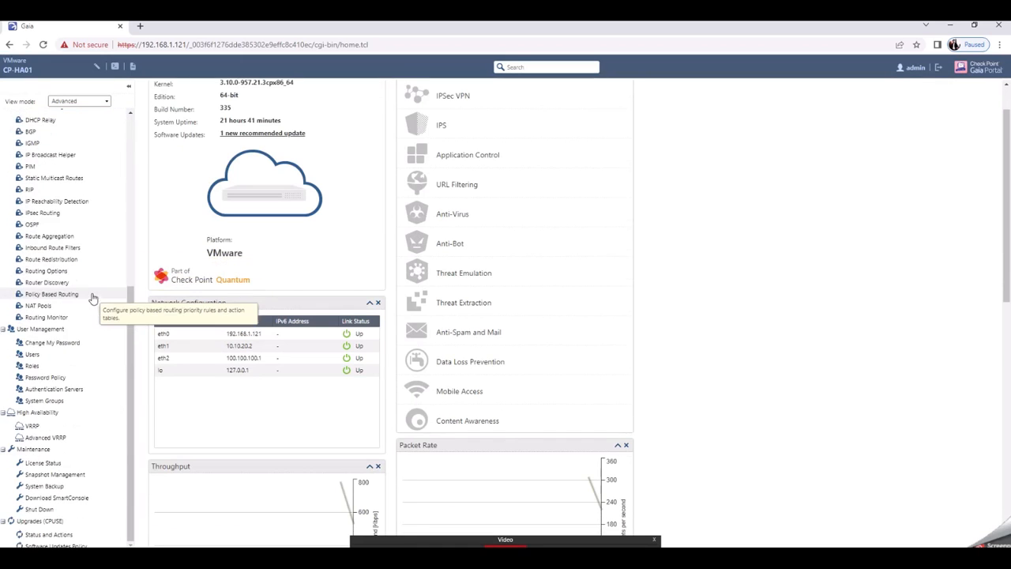
left_click(67, 395)
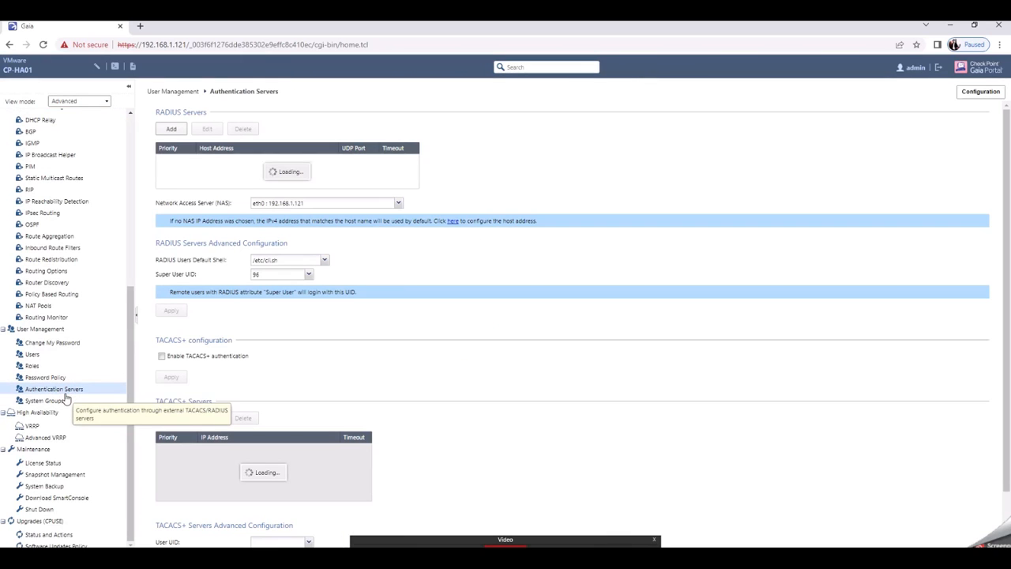
left_click(225, 167)
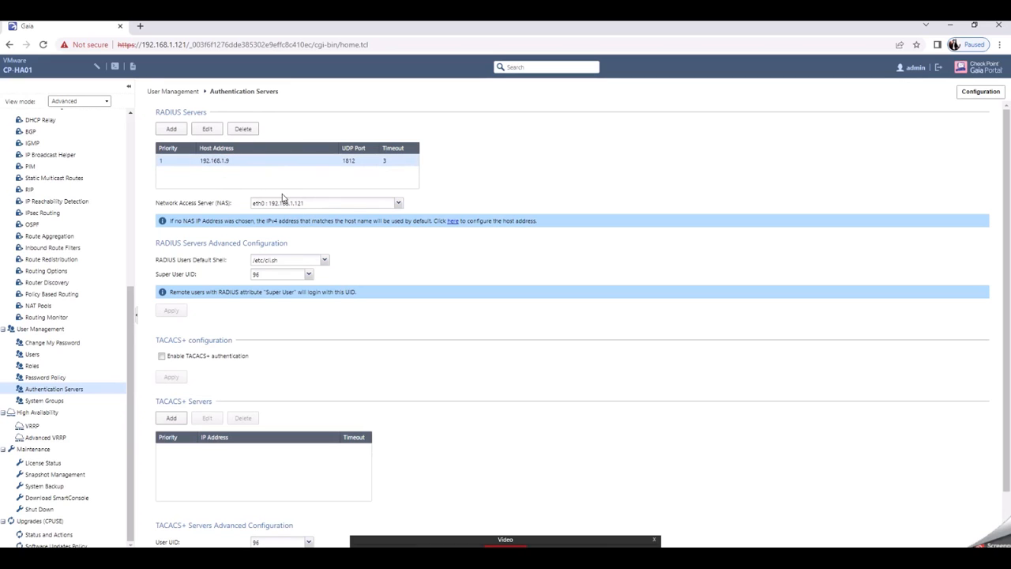
left_click(41, 357)
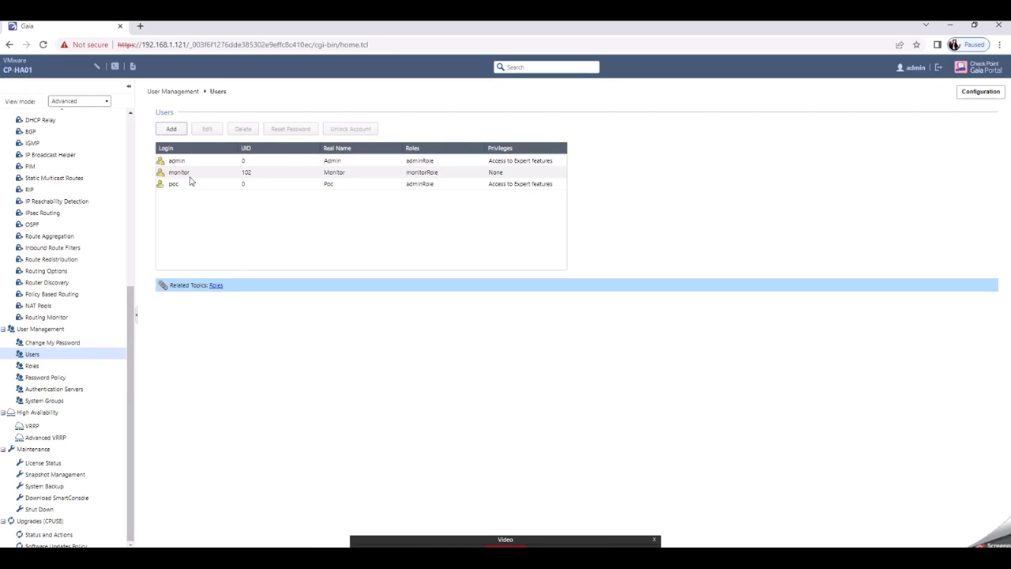
left_click(174, 130)
left_click(369, 222)
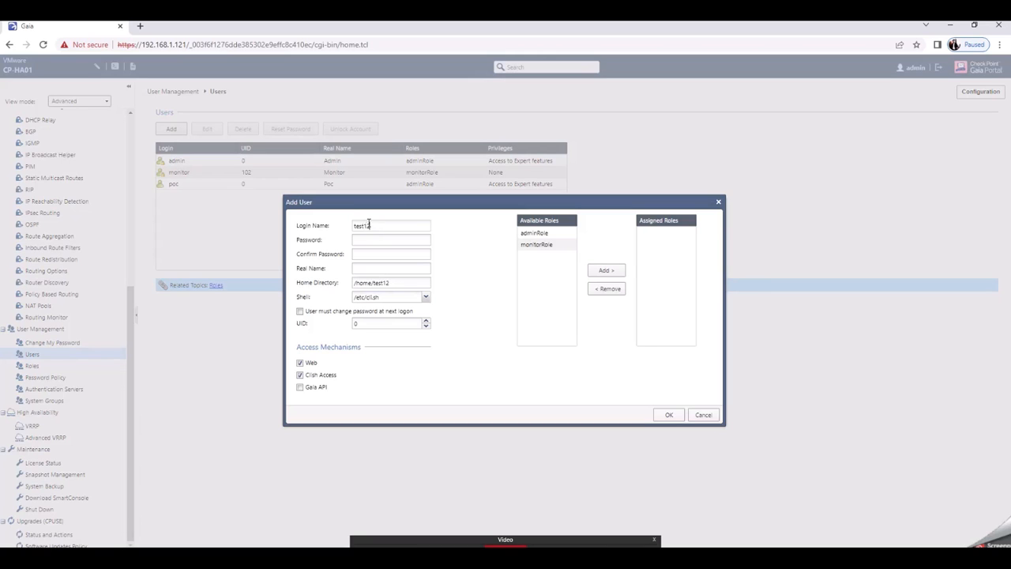
left_click(534, 233)
left_click(598, 271)
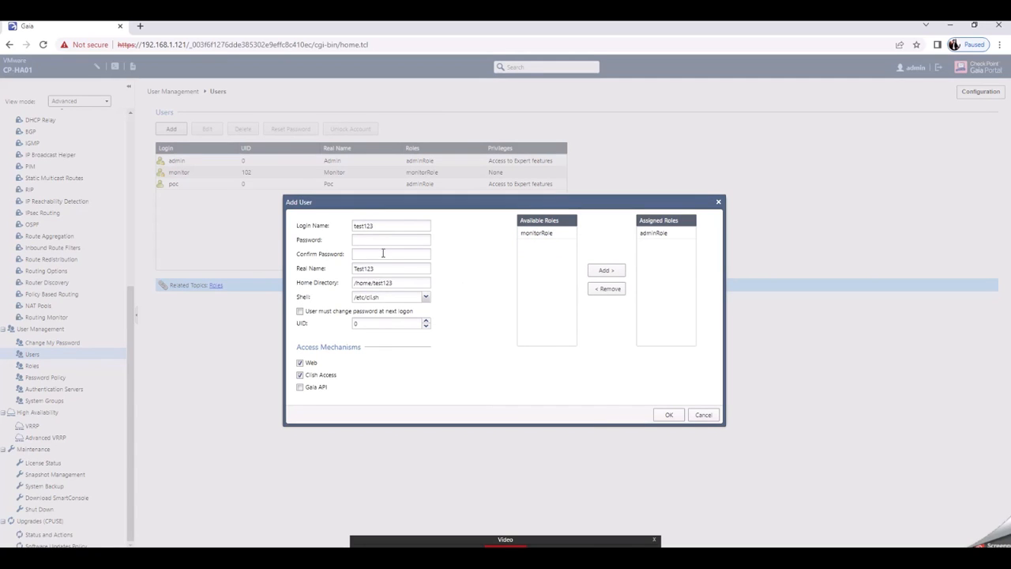
left_click(668, 416)
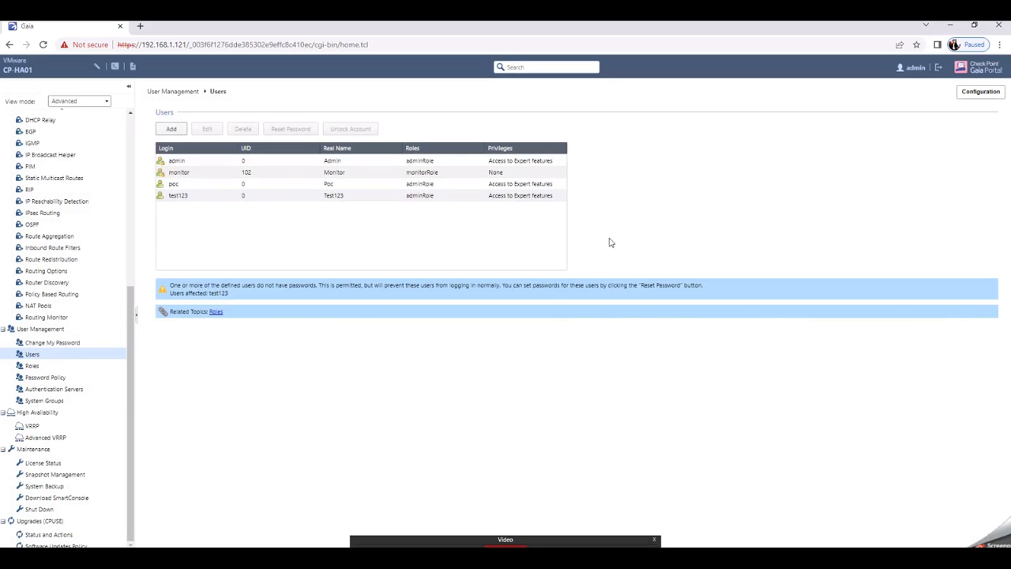
left_click(938, 68)
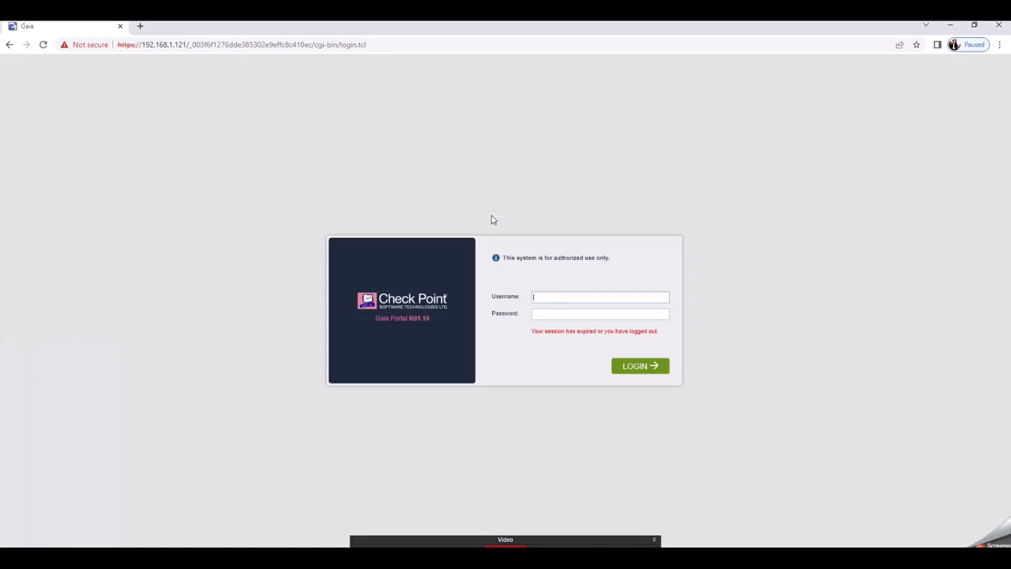
left_click(544, 302)
double_click(567, 297)
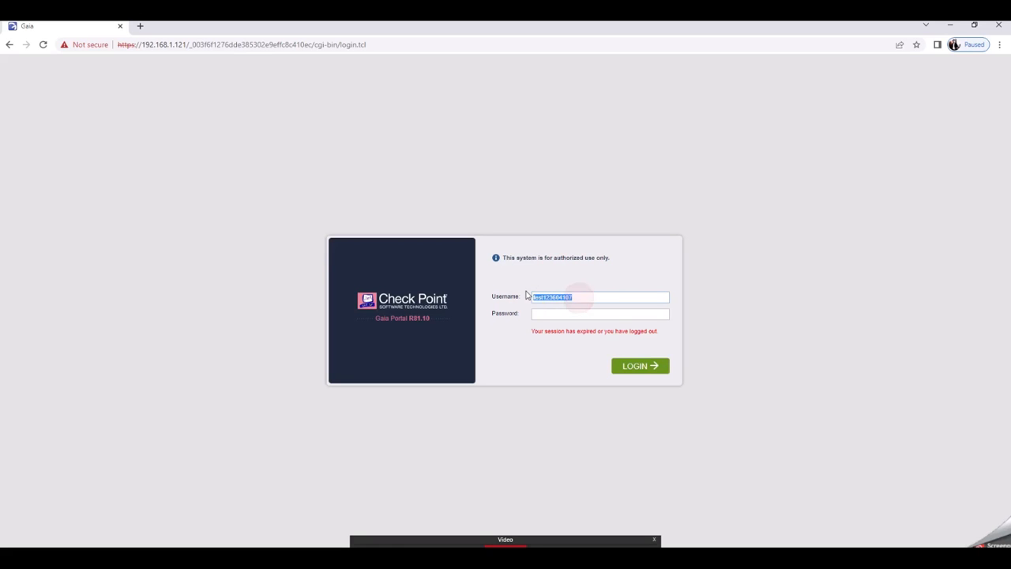
right_click(548, 300)
left_click(571, 326)
left_click(553, 314)
right_click(553, 314)
left_click(590, 398)
left_click(557, 300)
left_click(632, 372)
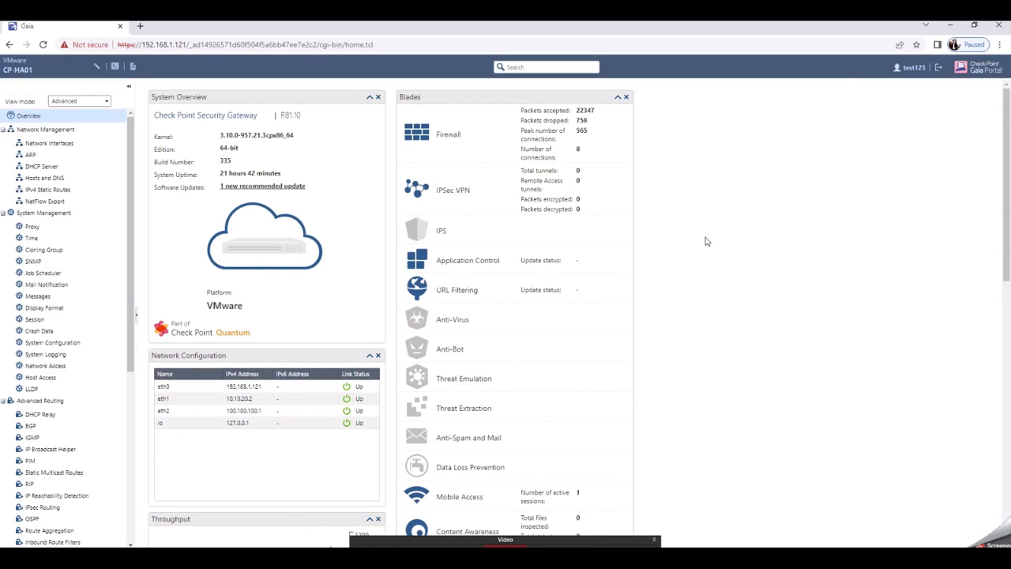
Step: Sign out of the Gaia portal and switch to SmartConsole's Manage & Settings administrators view
left_click(940, 69)
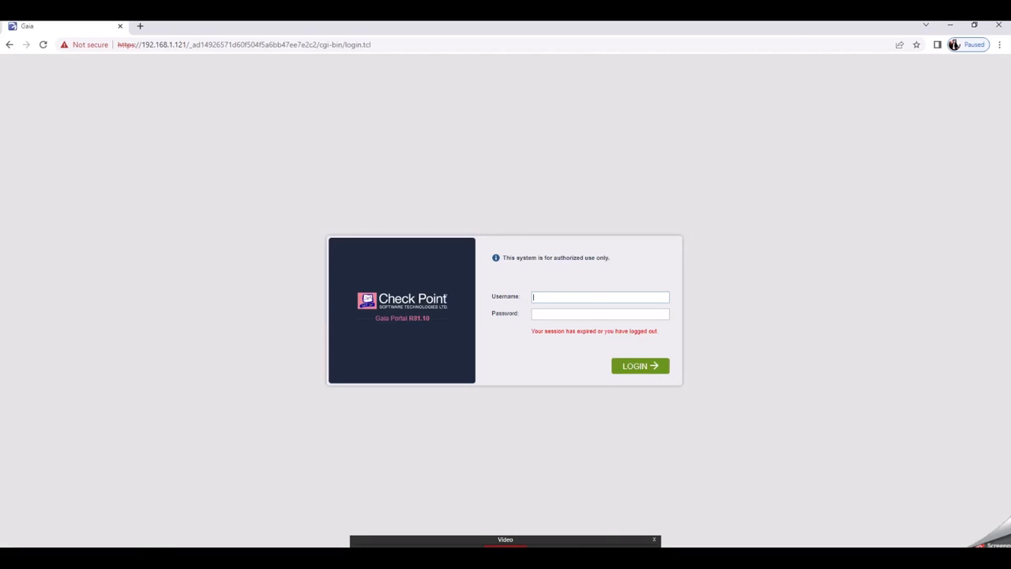
key("alt+Tab")
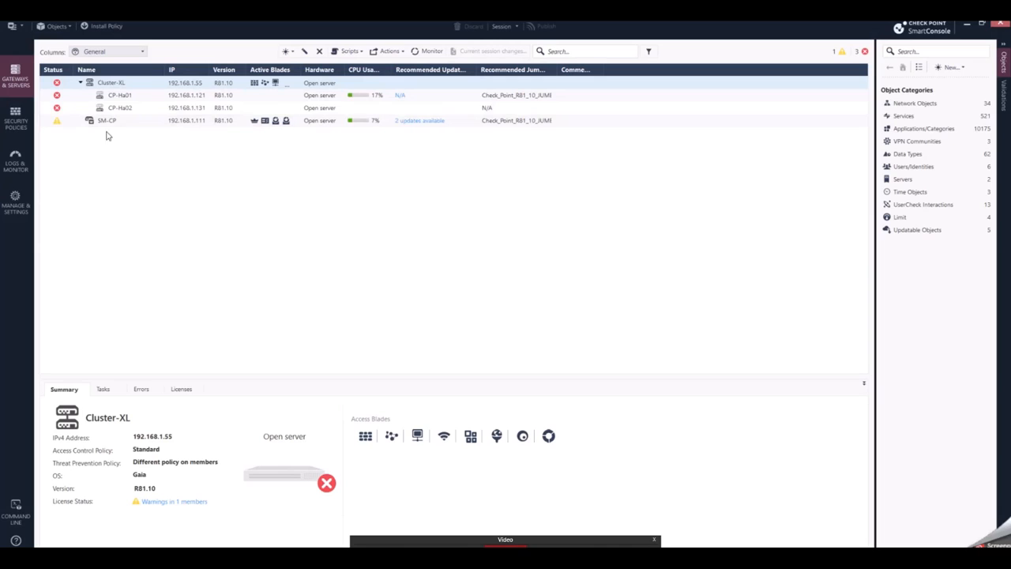
left_click(21, 209)
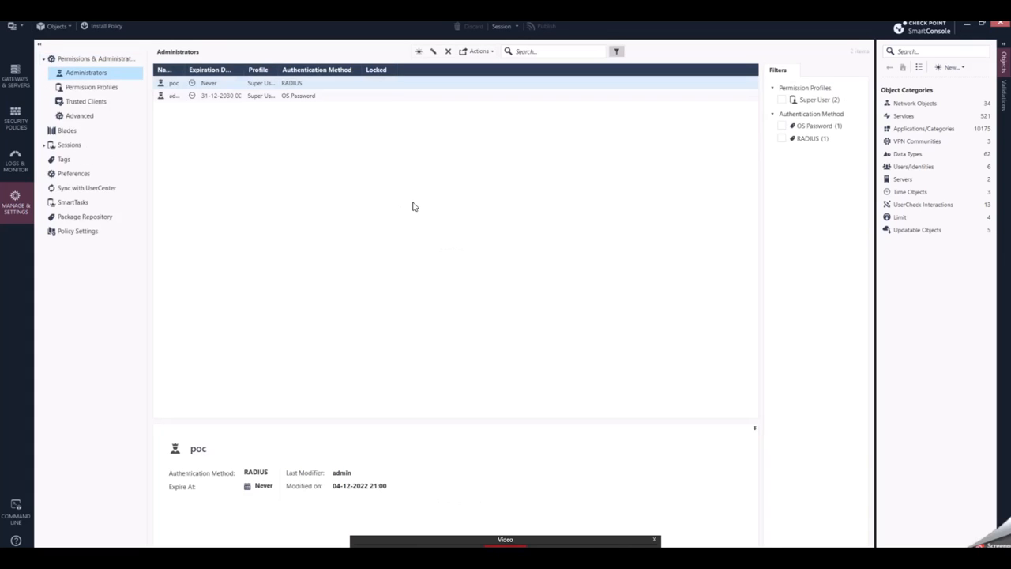
left_click(416, 55)
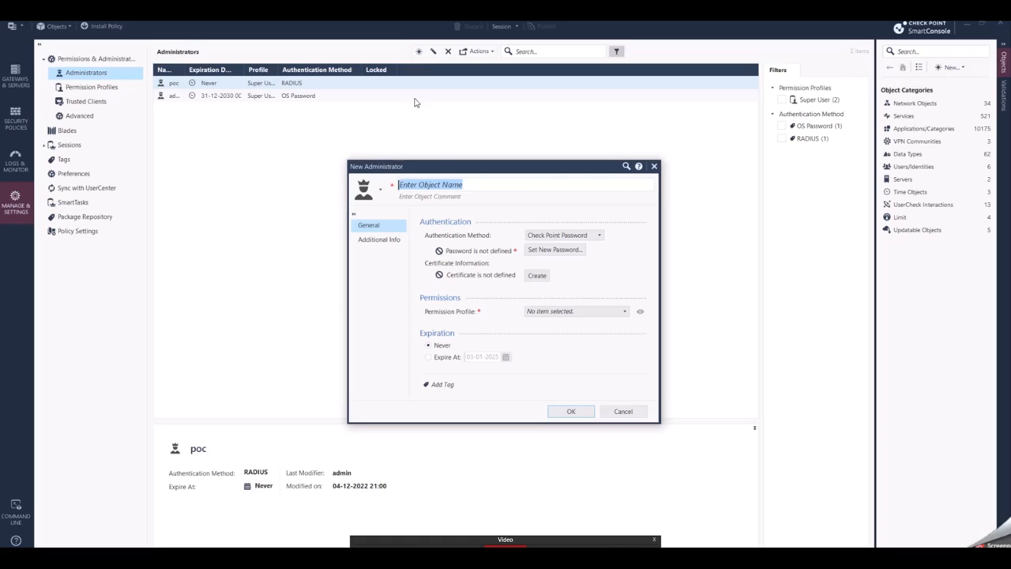
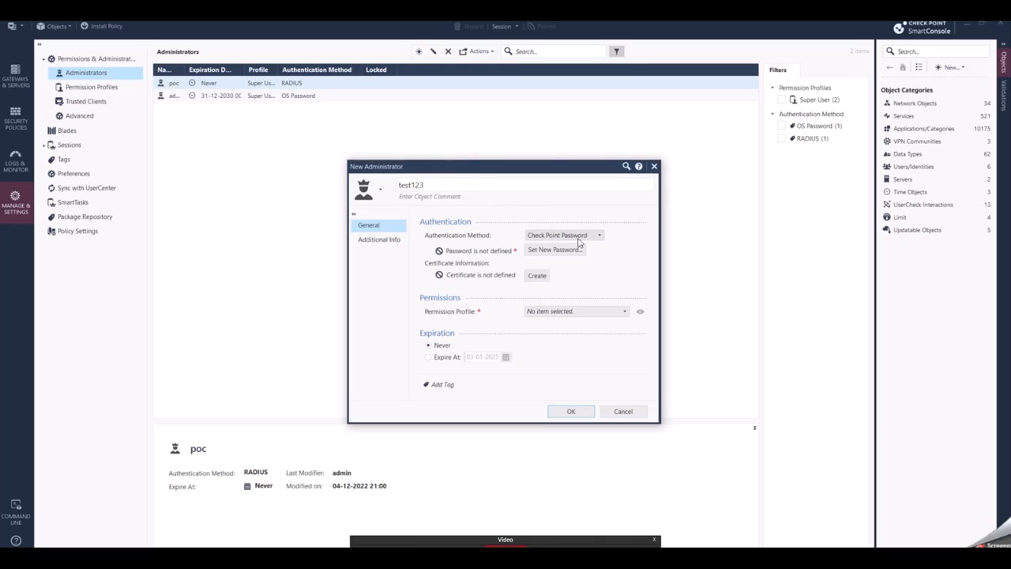
left_click(597, 236)
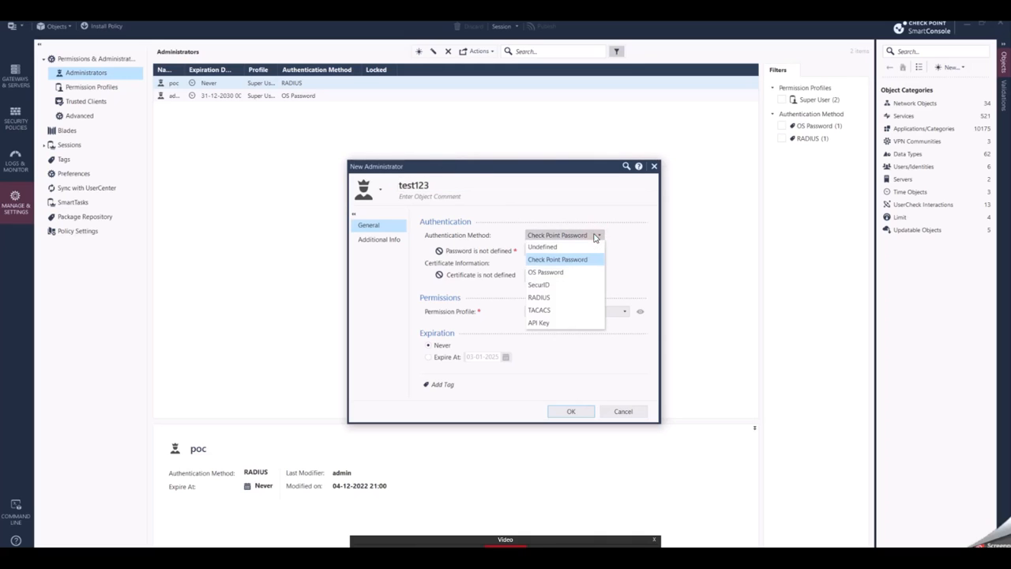
left_click(566, 298)
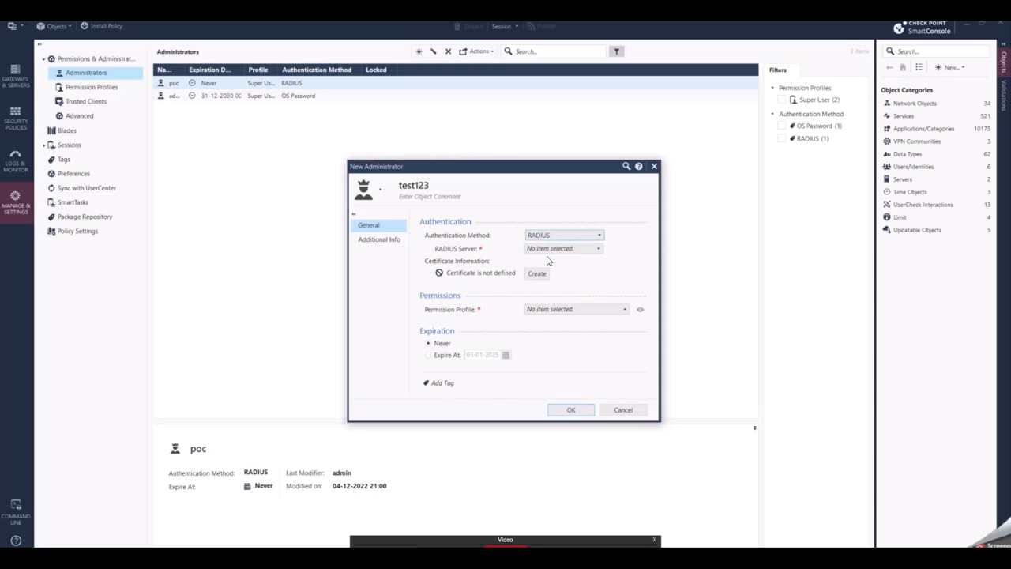
left_click(581, 249)
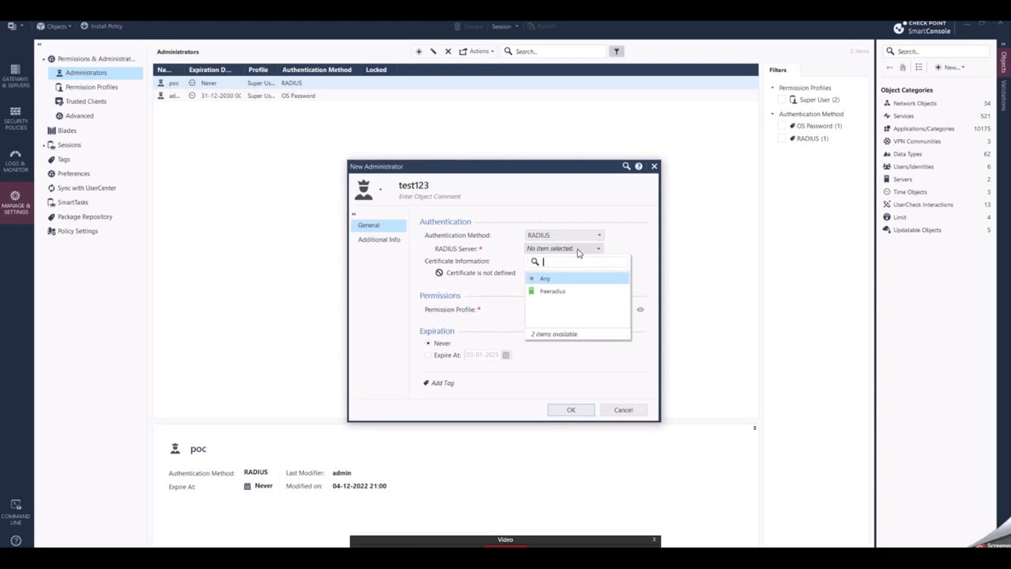
left_click(561, 297)
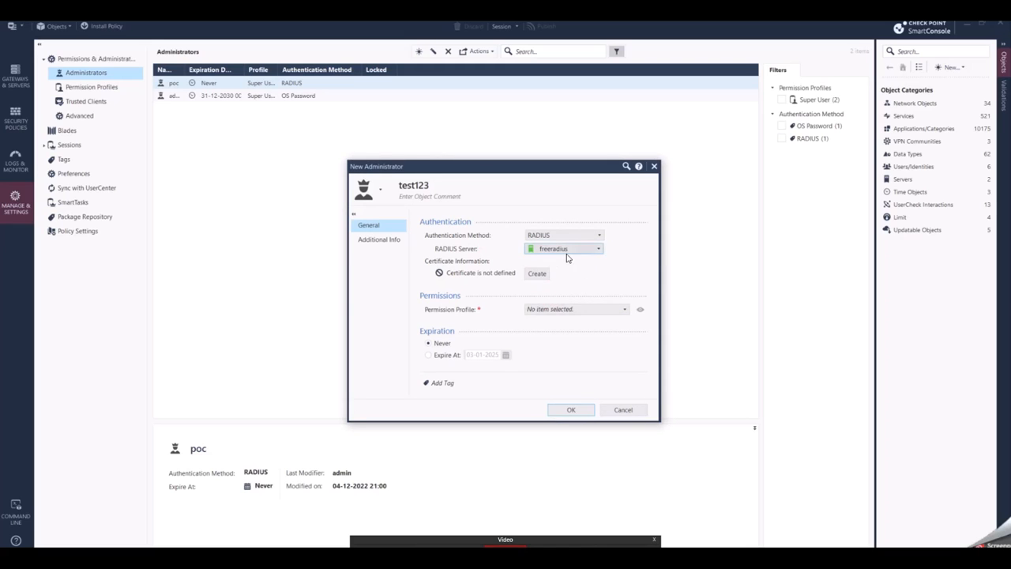
left_click(580, 410)
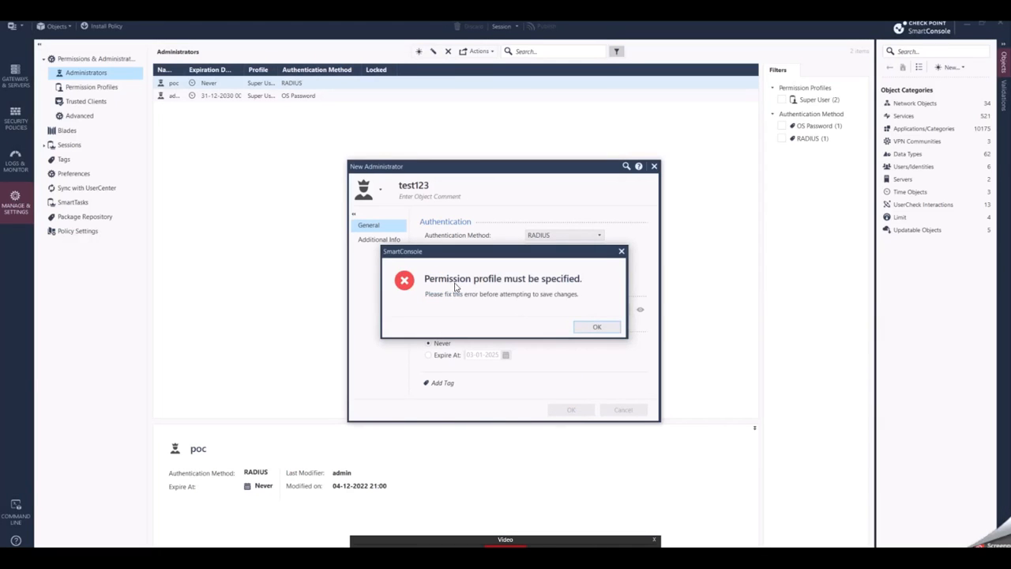
left_click(599, 328)
left_click(623, 309)
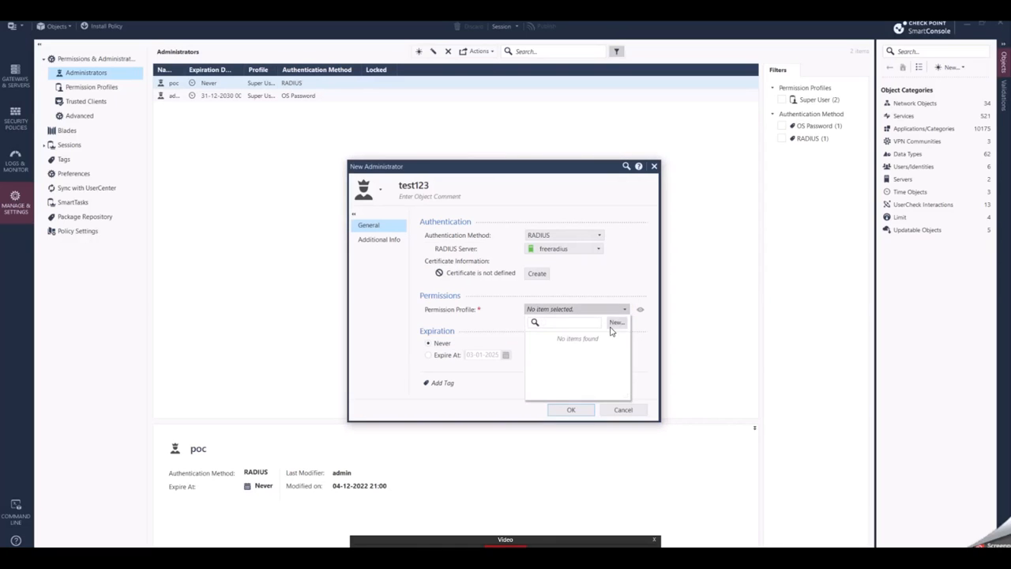
left_click(562, 367)
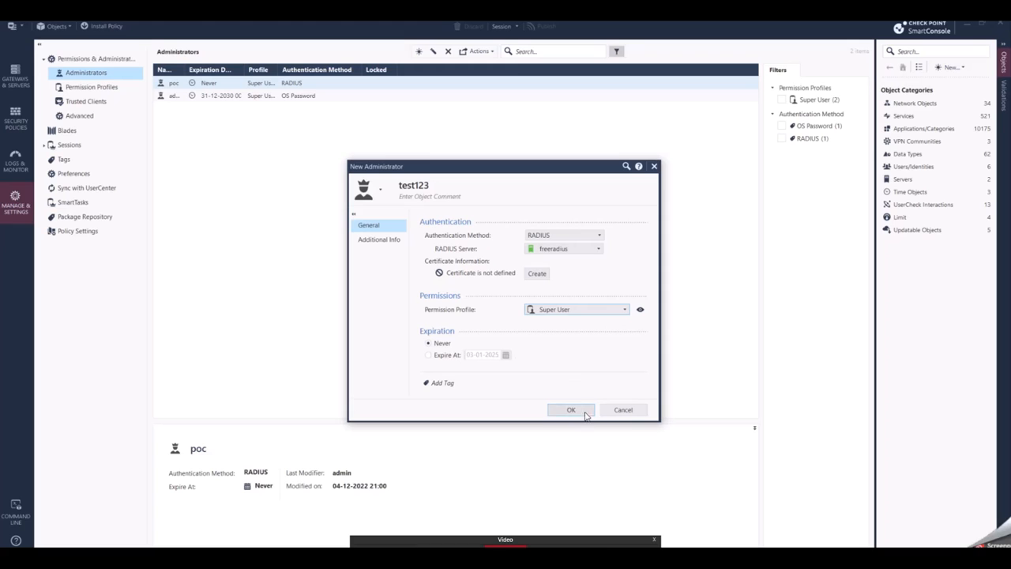
left_click(380, 190)
left_click(397, 251)
left_click(569, 409)
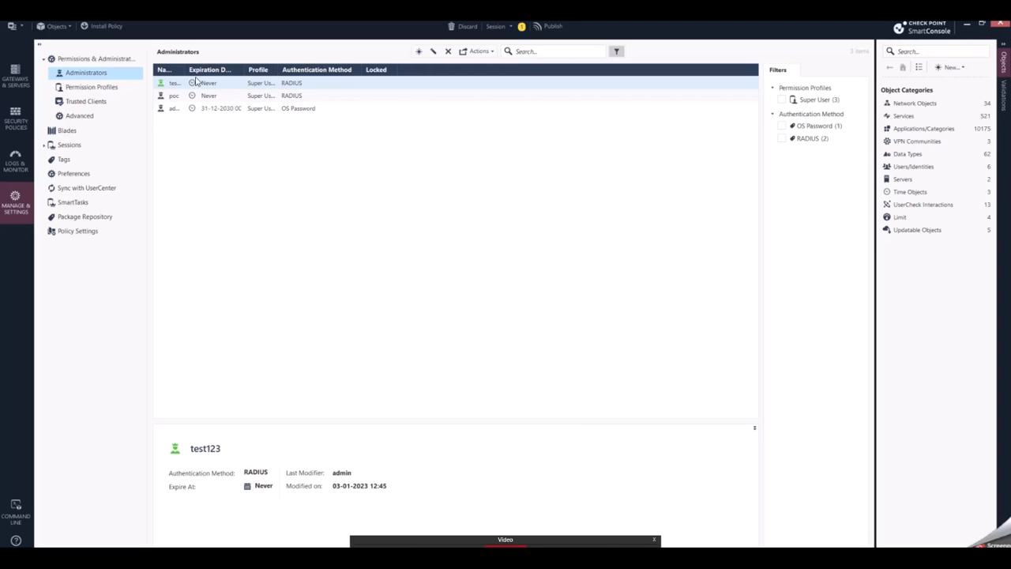
Step: Open the Cluster-XL gateway properties at the VPN Clients authentication page
left_click_drag(184, 71, 213, 71)
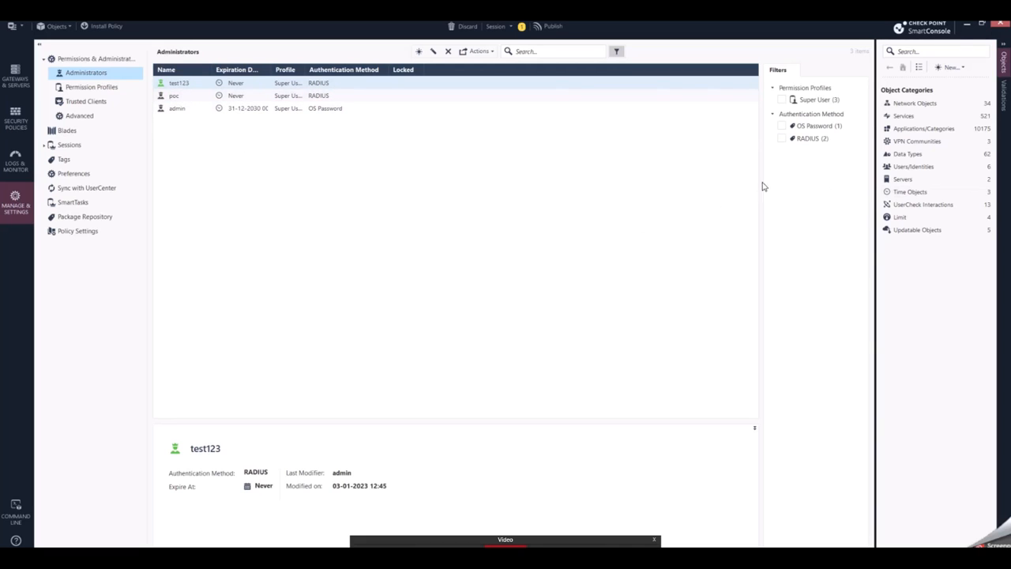
left_click(22, 81)
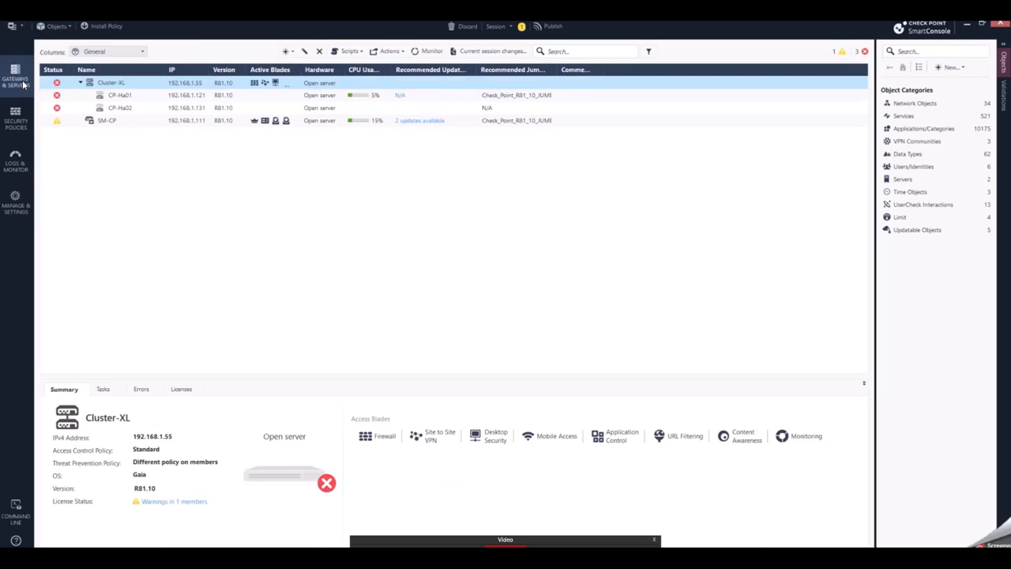
double_click(129, 84)
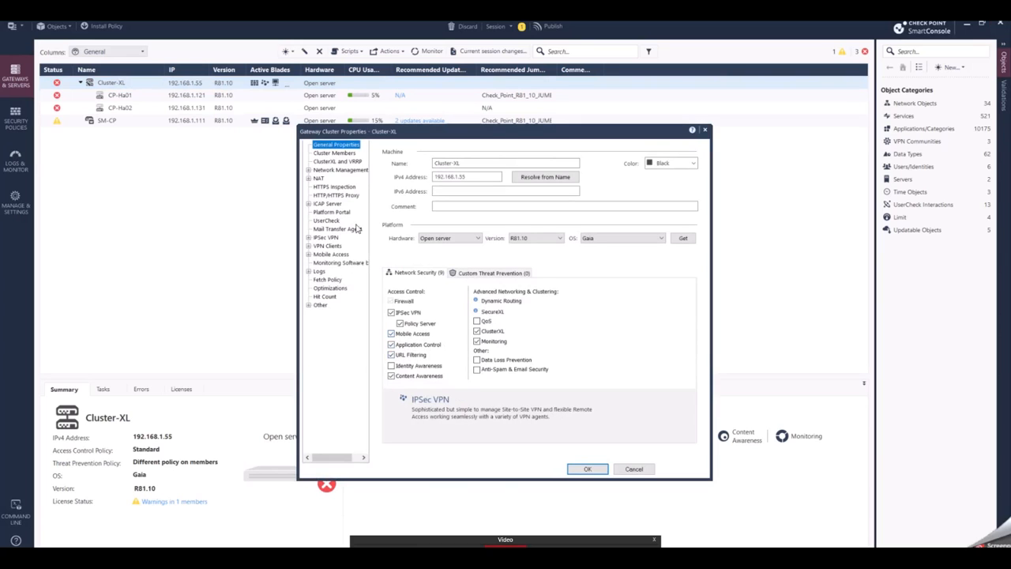
left_click(309, 246)
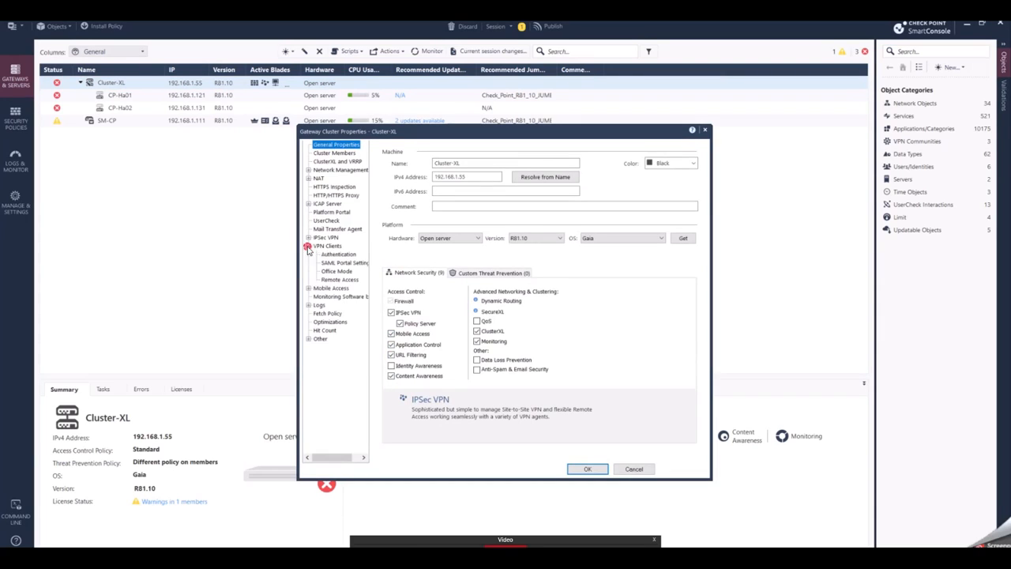
left_click(337, 254)
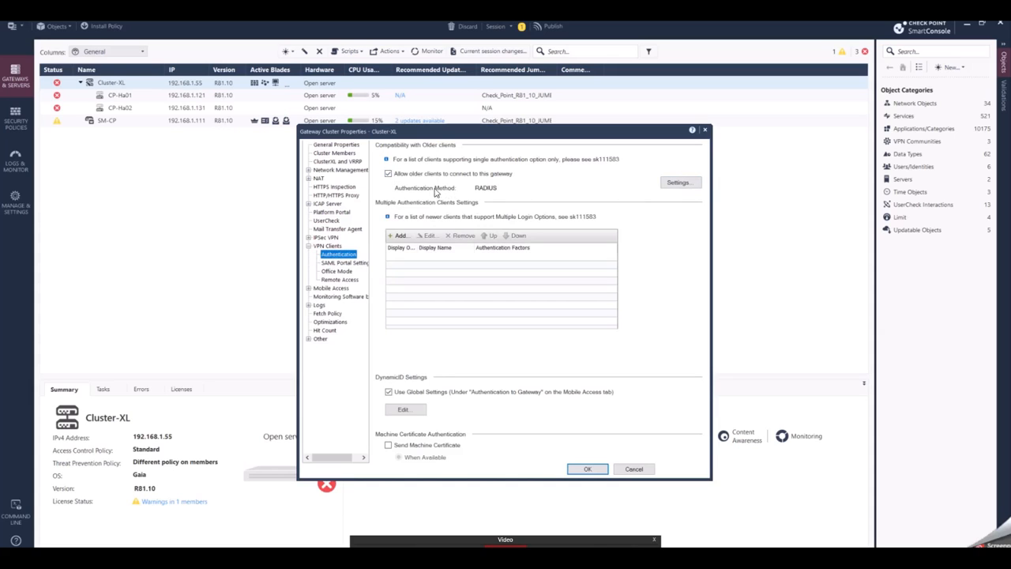
Step: Open the single authentication clients settings and select RADIUS as the method with the freeradius server
left_click(679, 183)
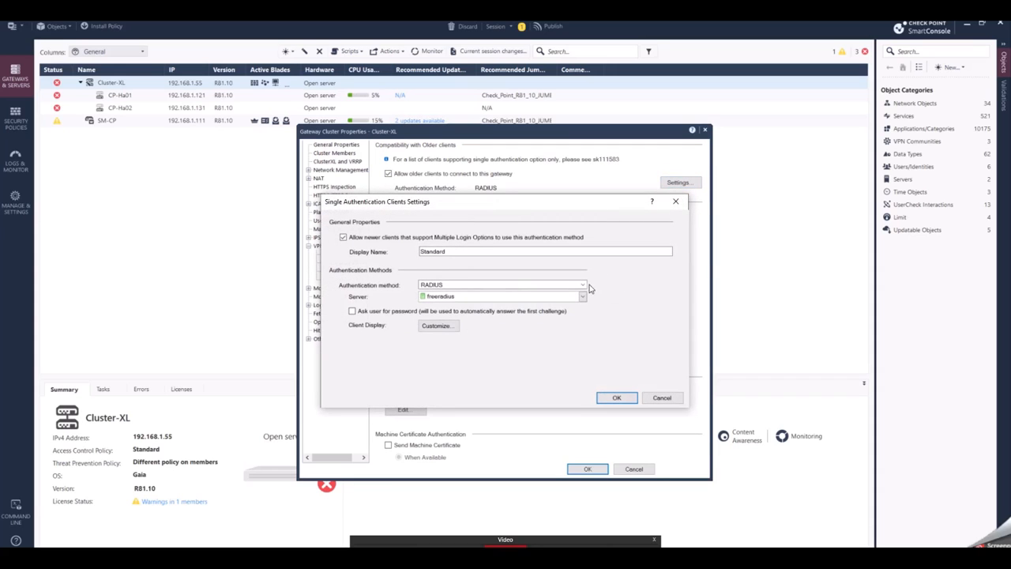
left_click(584, 286)
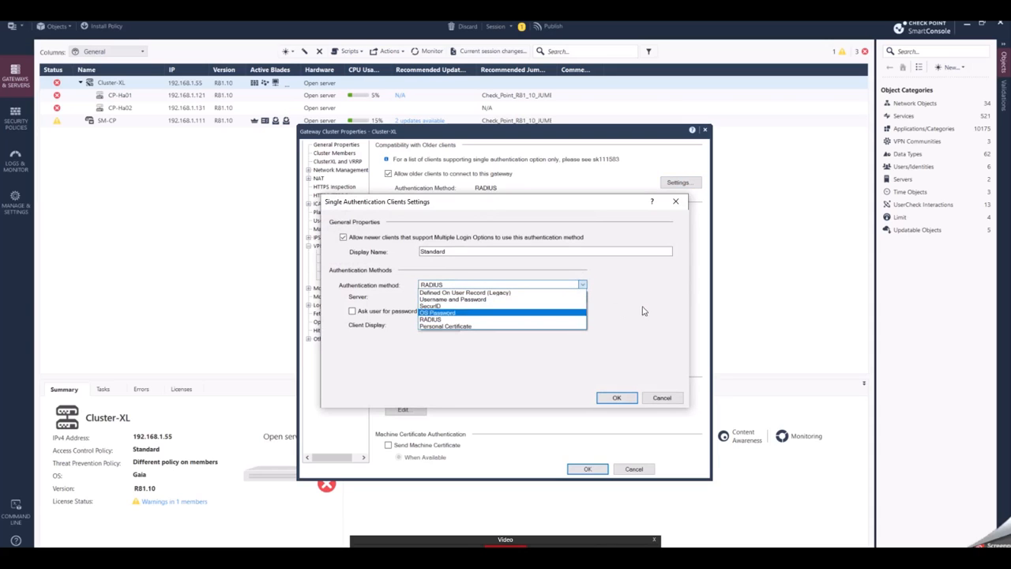
left_click(509, 318)
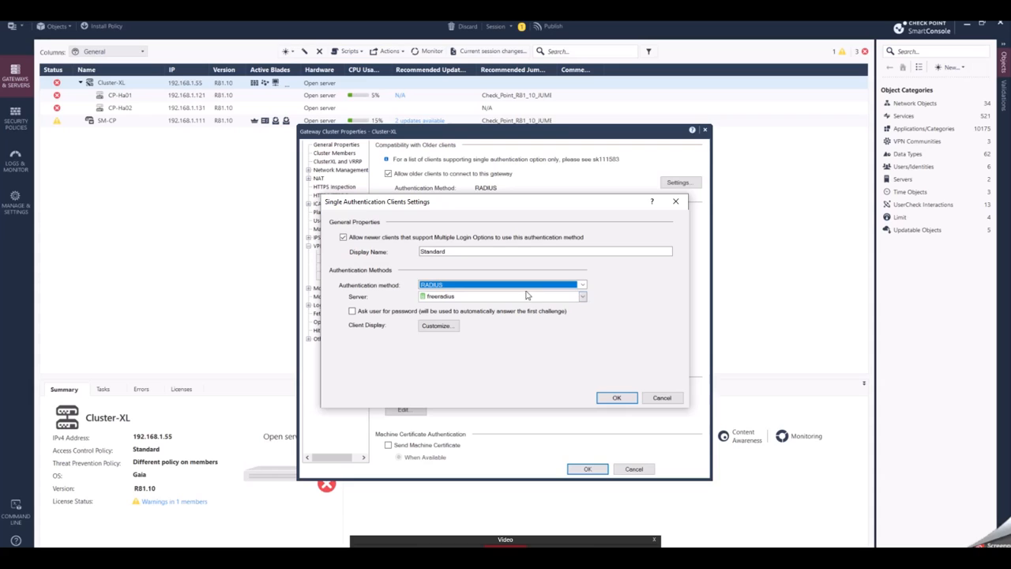
left_click(582, 296)
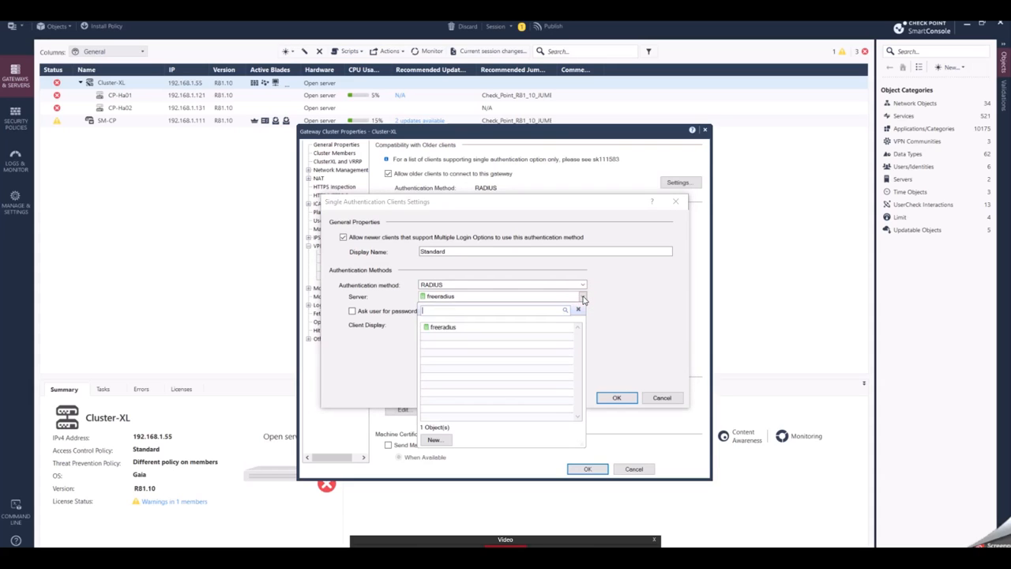
left_click(458, 330)
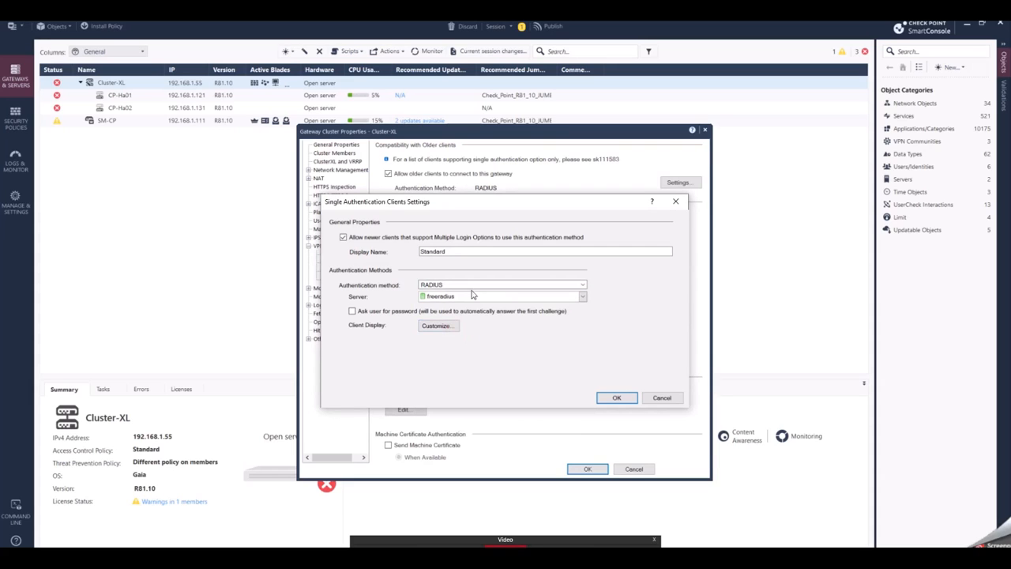
Step: Review the Mobile Access authentication settings for the single authentication clients, then close the gateway properties without changes
left_click(662, 398)
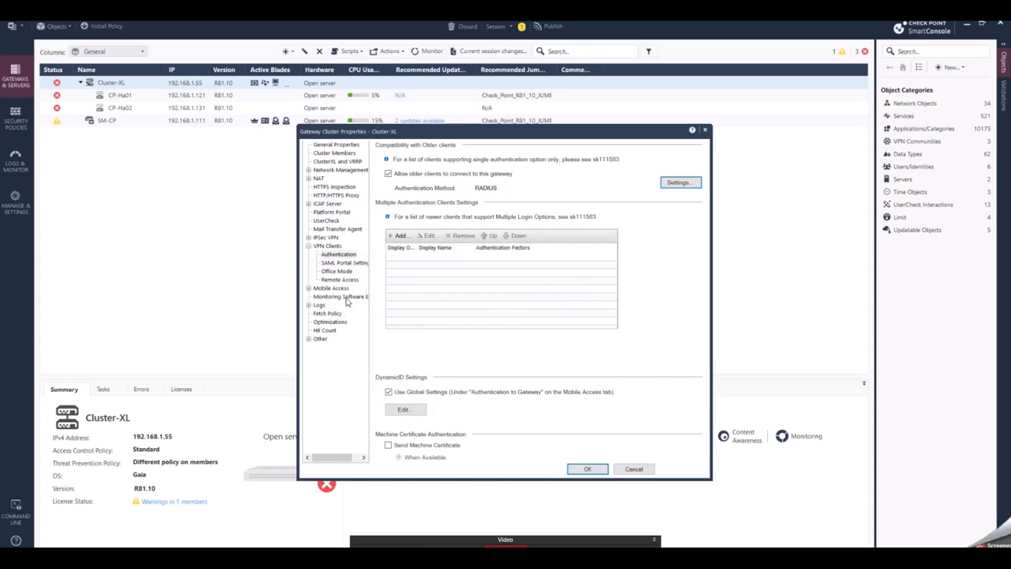
left_click(308, 288)
left_click(335, 298)
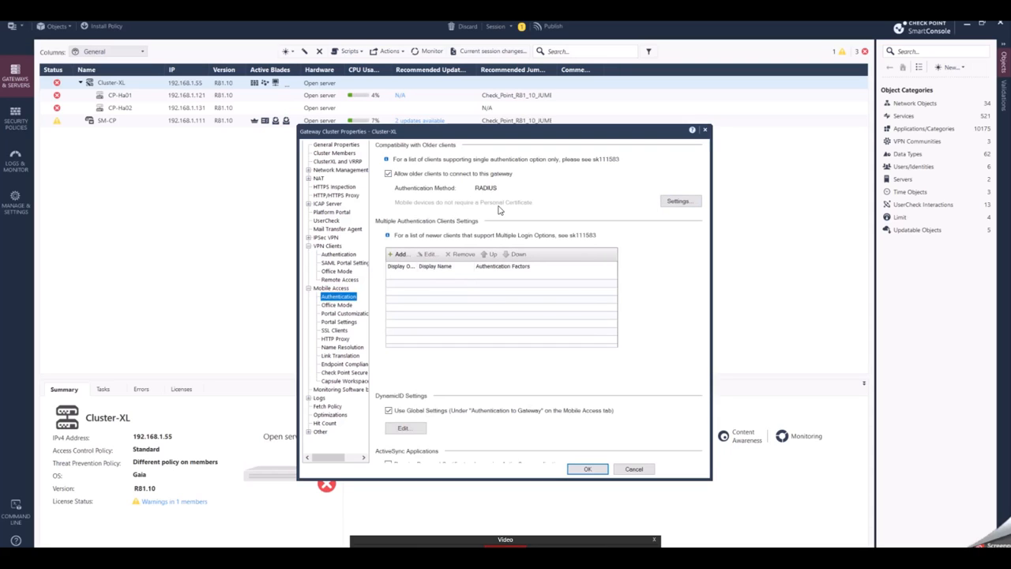
left_click(677, 199)
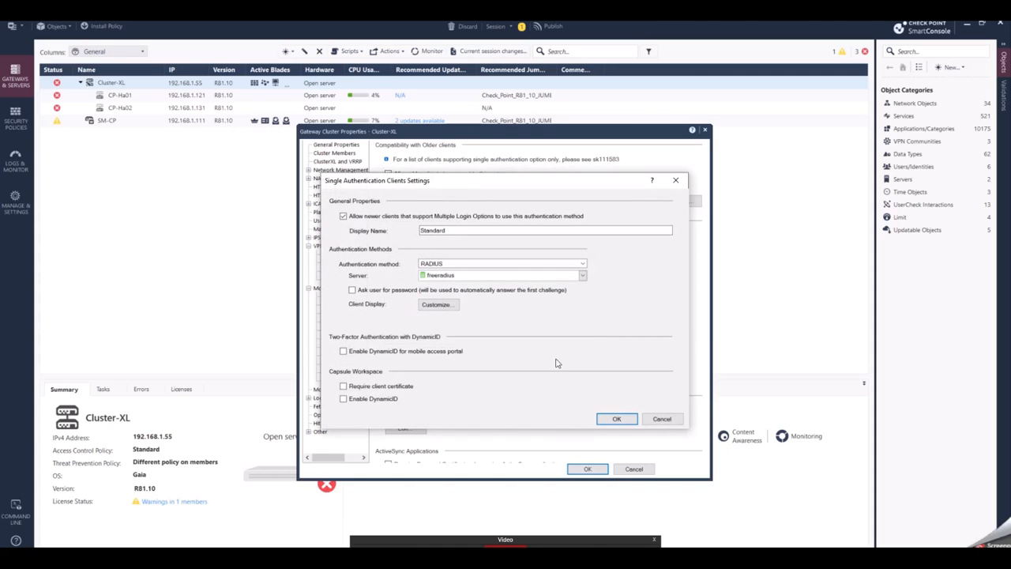
left_click(657, 422)
left_click(634, 469)
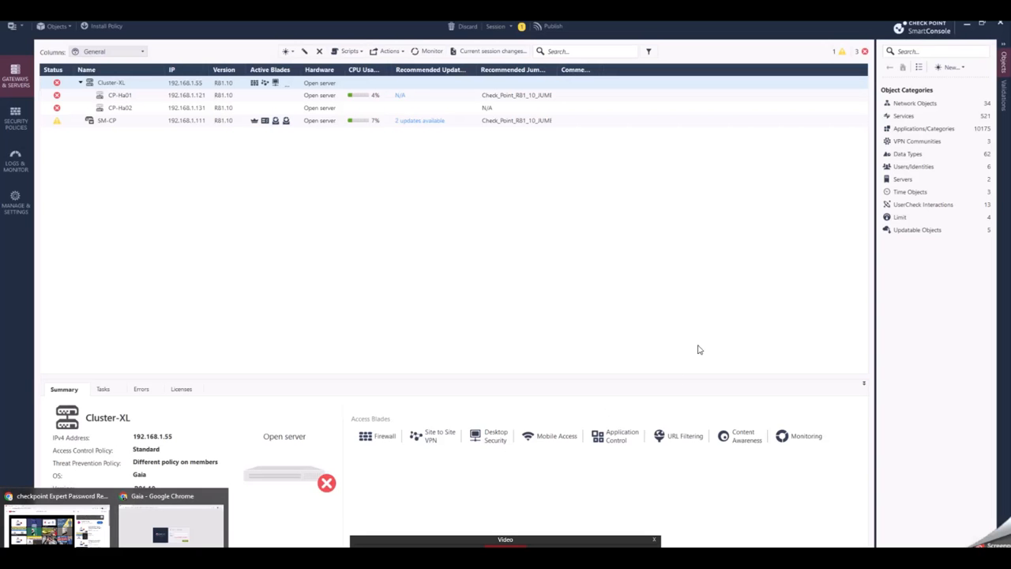
Step: Open the grp_vikas user group under Users/Identities to view its members
left_click(734, 271)
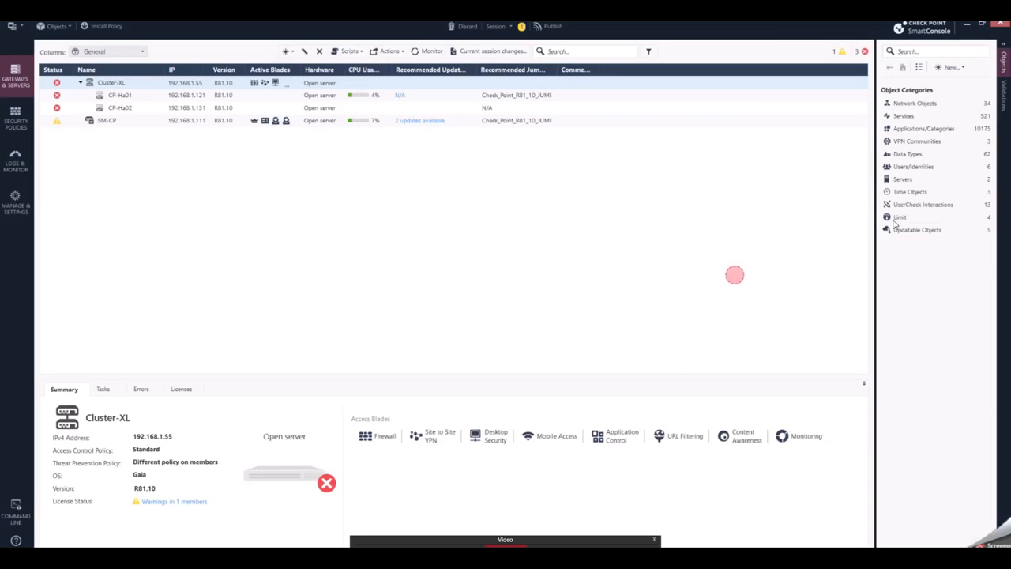
left_click(922, 169)
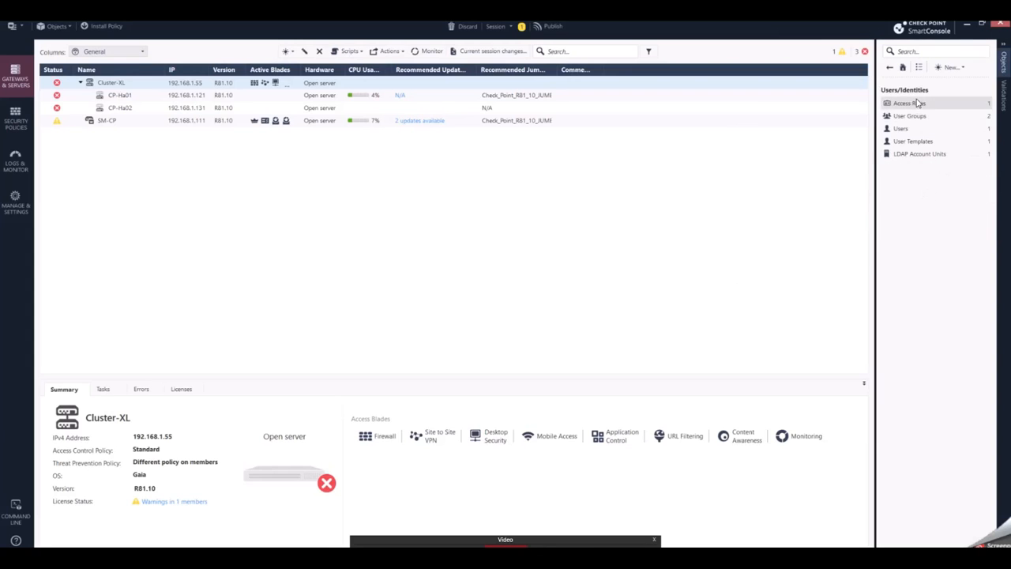
left_click(922, 114)
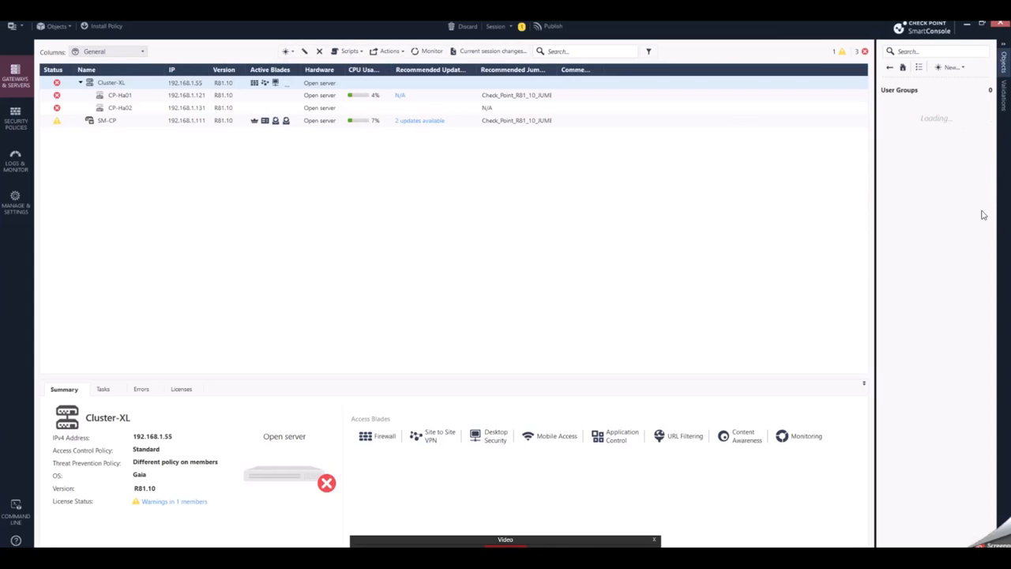
left_click(929, 108)
left_click(929, 107)
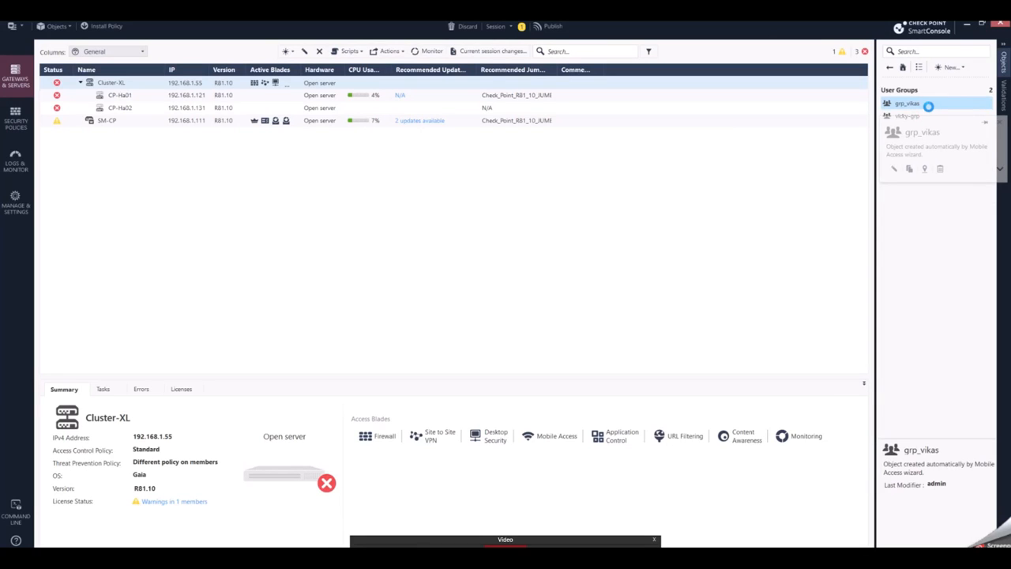
double_click(929, 106)
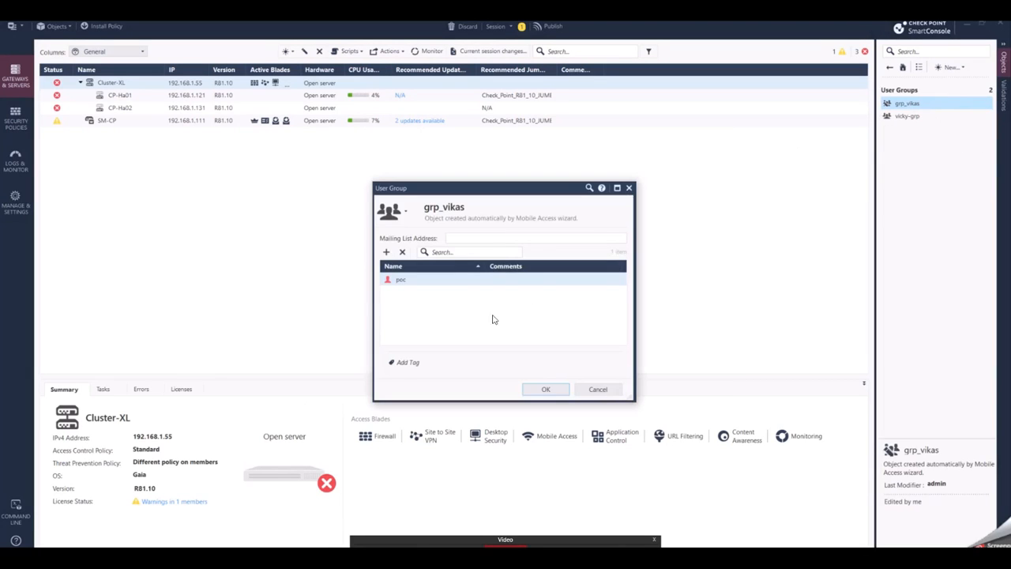
left_click(598, 389)
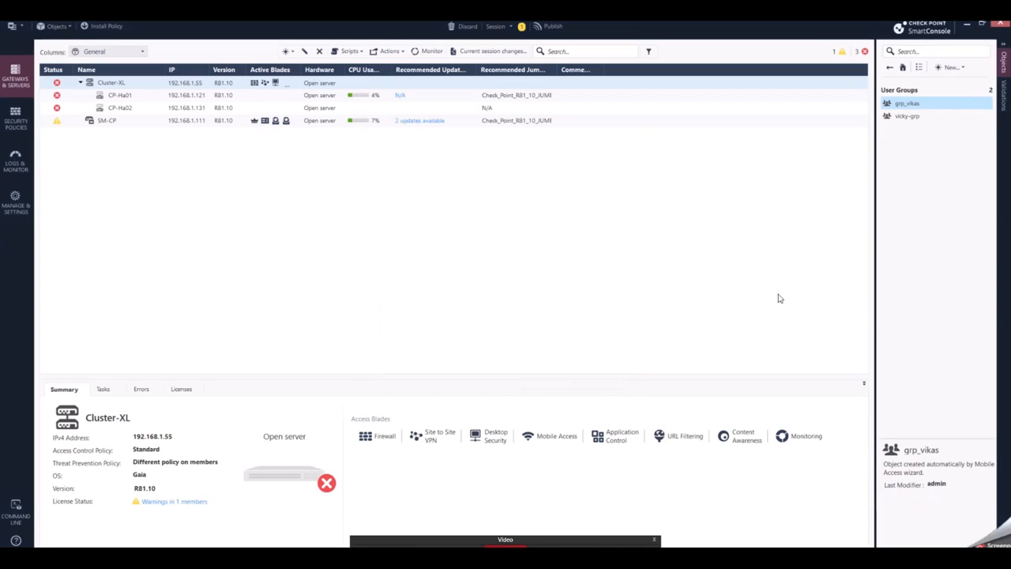
left_click(950, 67)
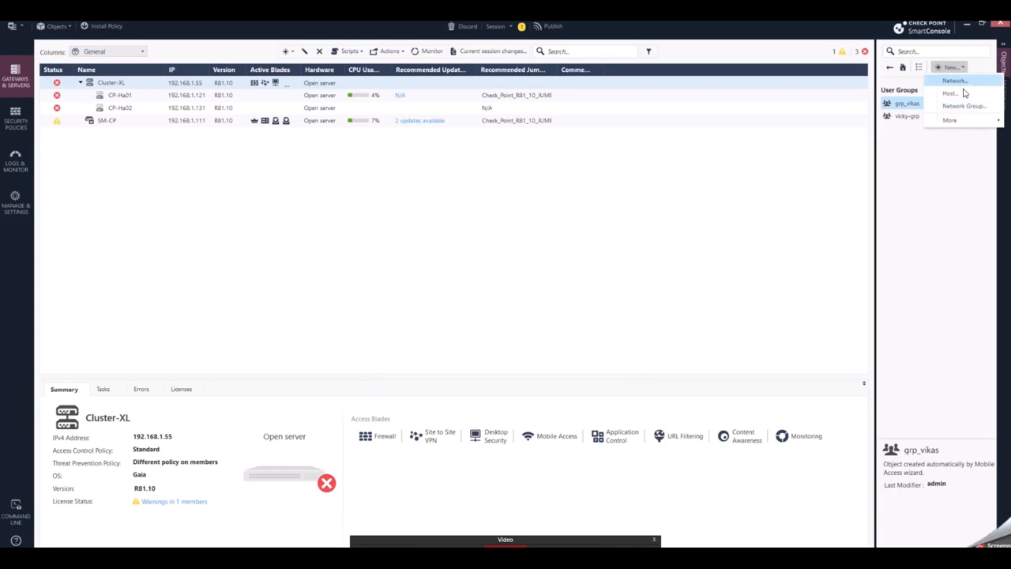
mouse_move(966, 119)
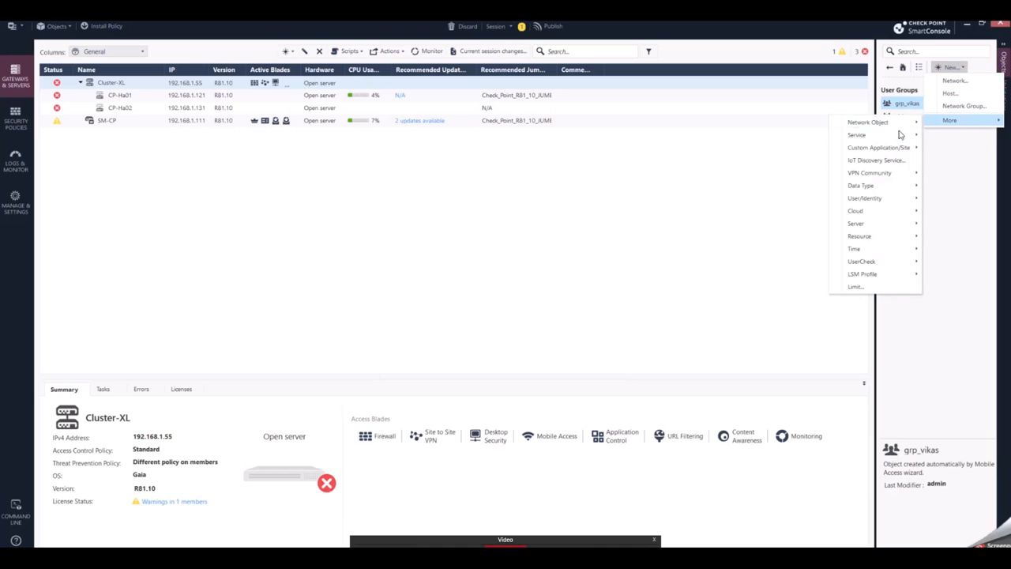
mouse_move(884, 276)
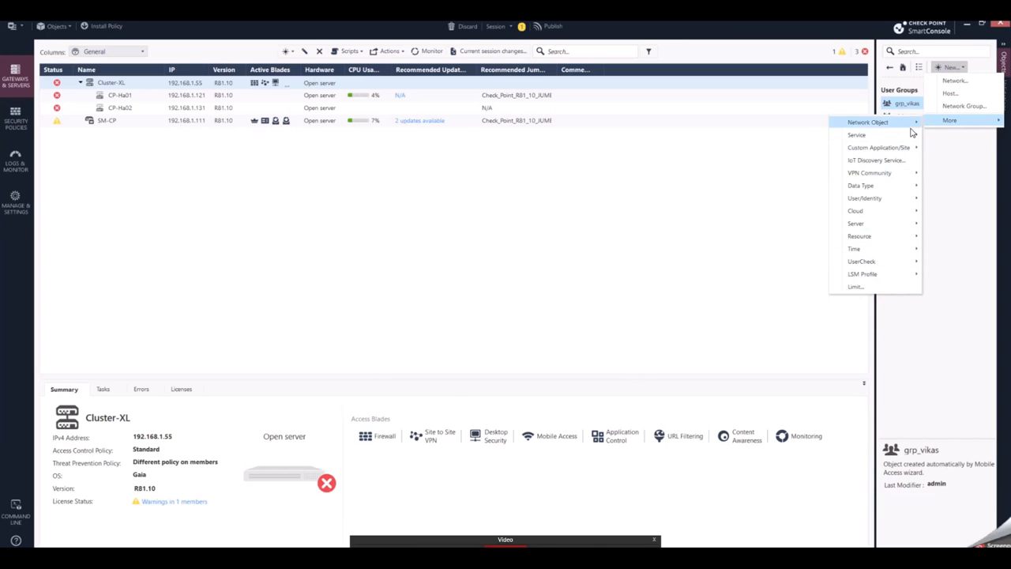
mouse_move(905, 200)
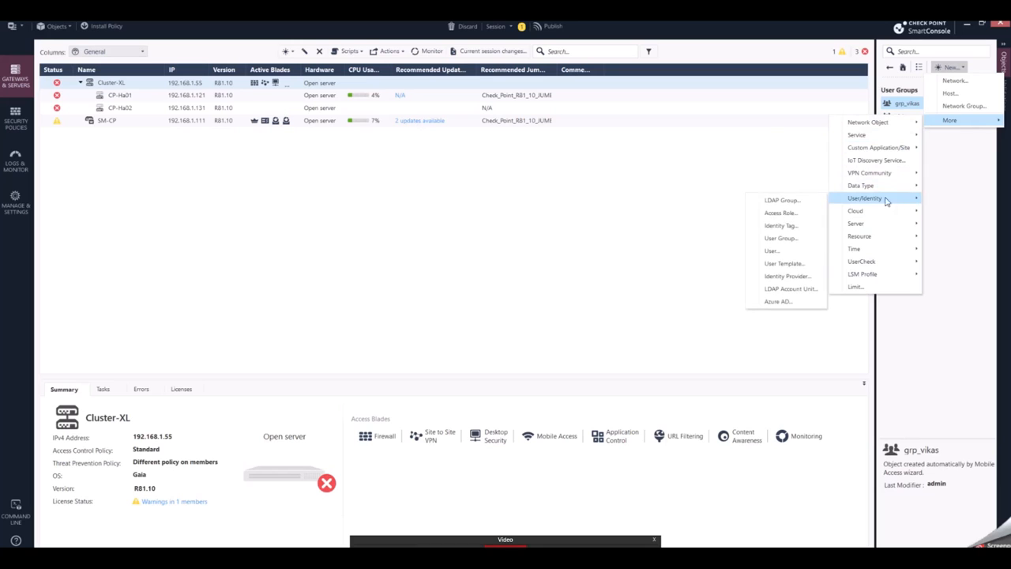
left_click(788, 252)
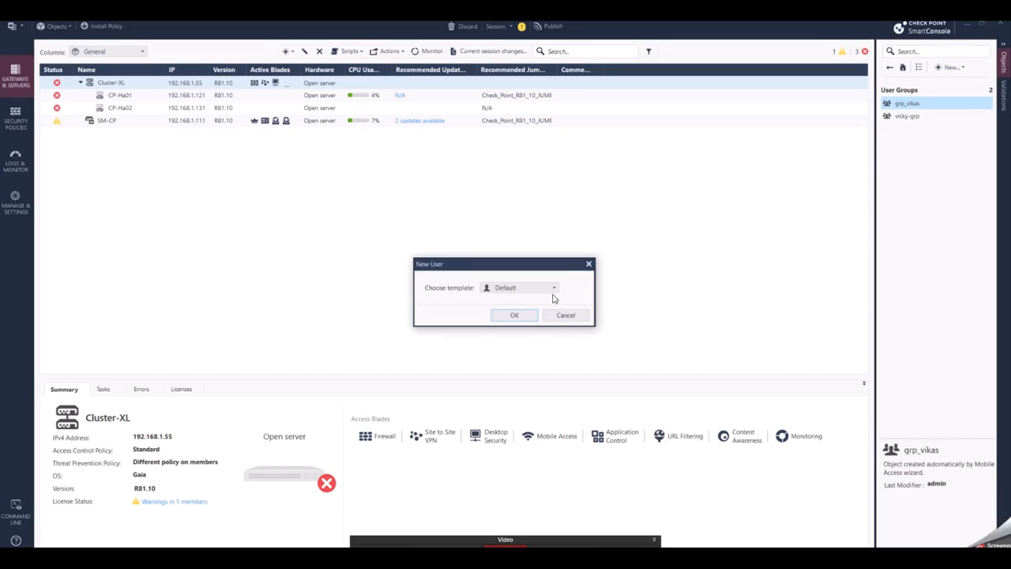
left_click(555, 287)
left_click(510, 302)
left_click(525, 316)
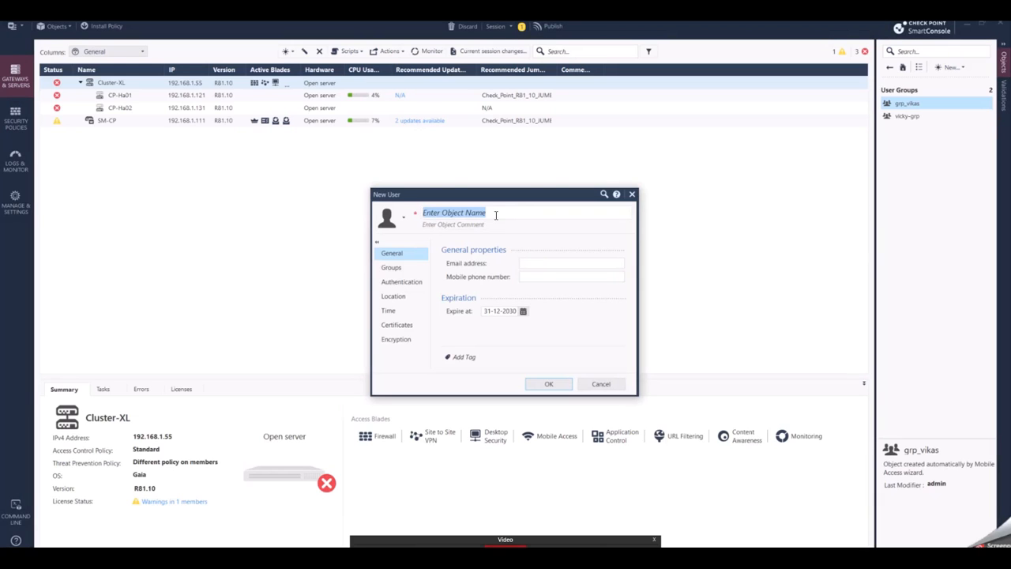
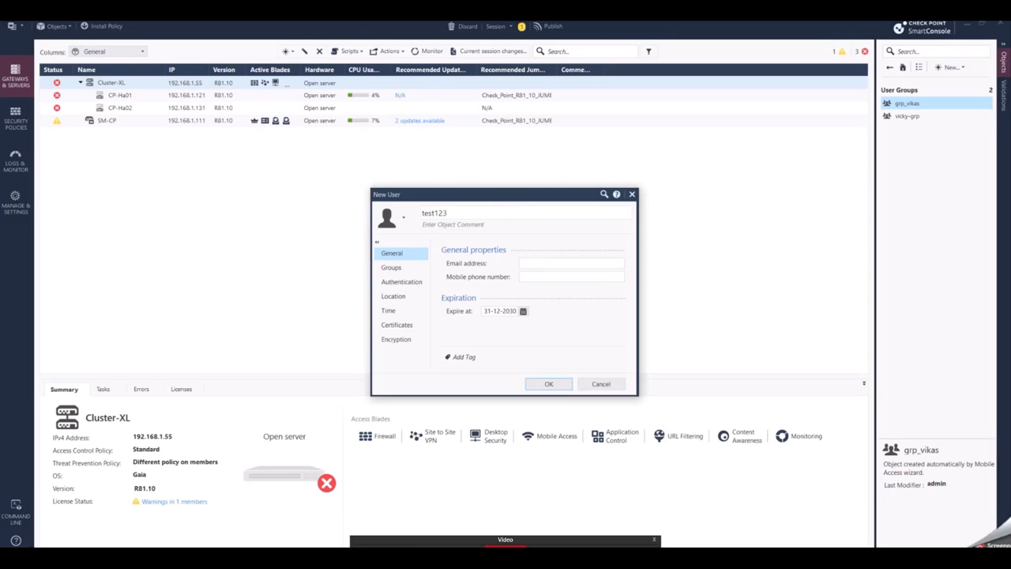
left_click(404, 282)
left_click(568, 266)
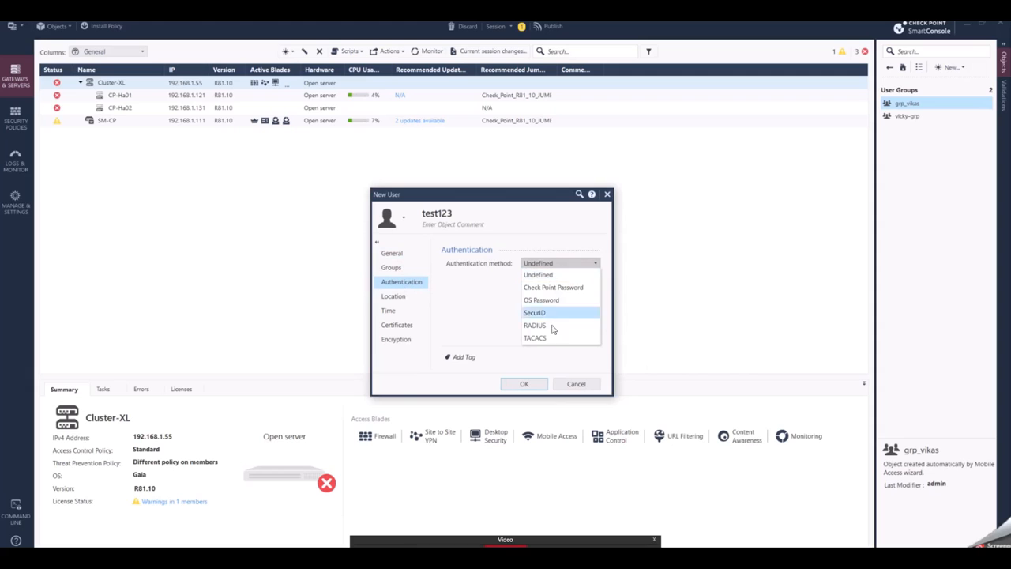
left_click(546, 326)
left_click(574, 277)
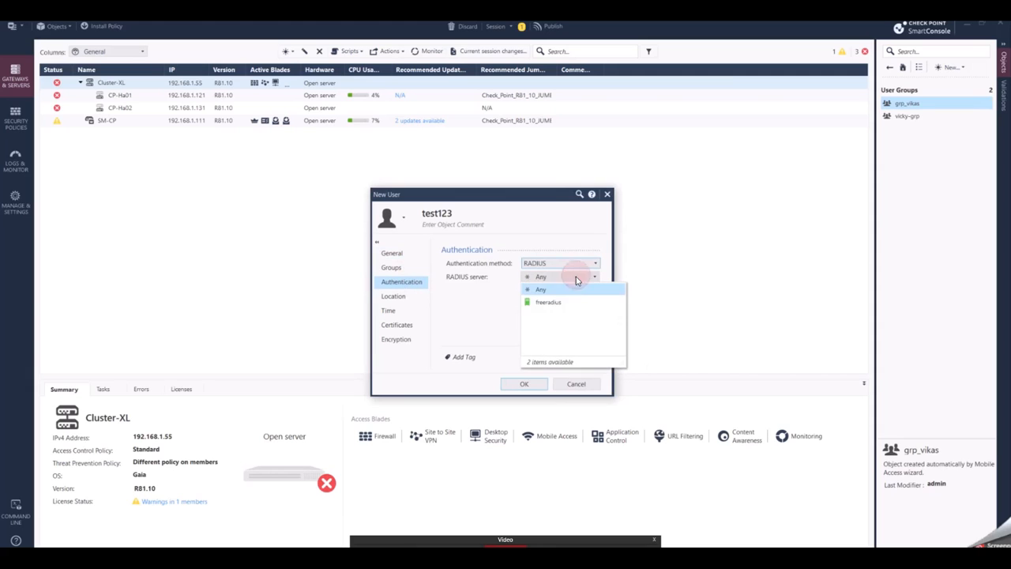
left_click(567, 300)
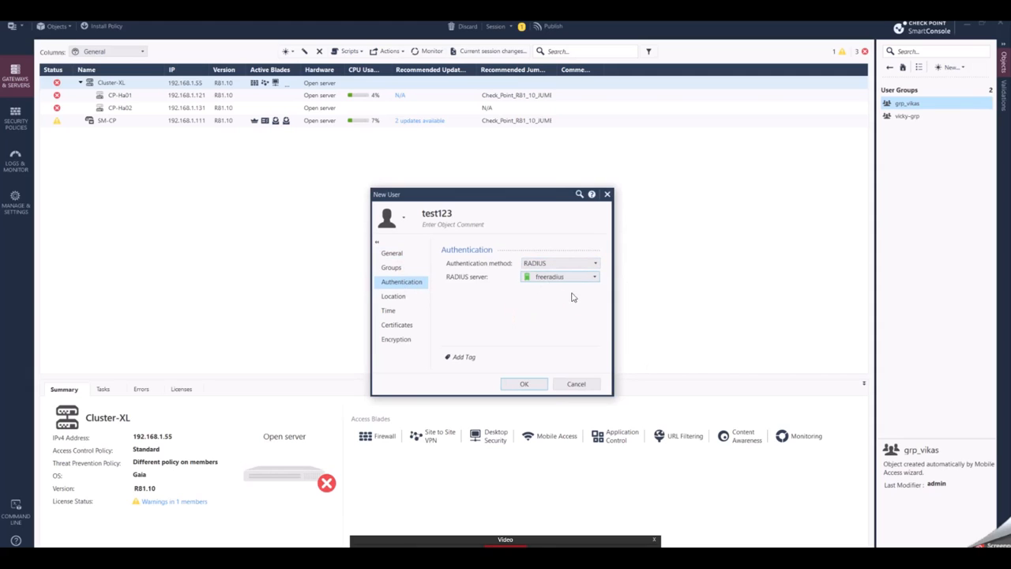
left_click(517, 383)
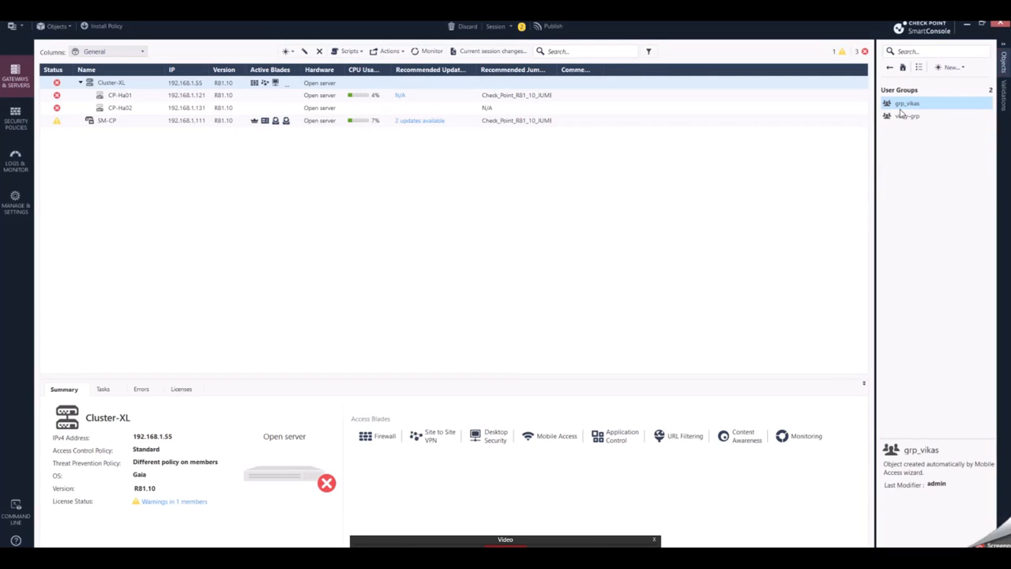
left_click(908, 105)
double_click(908, 104)
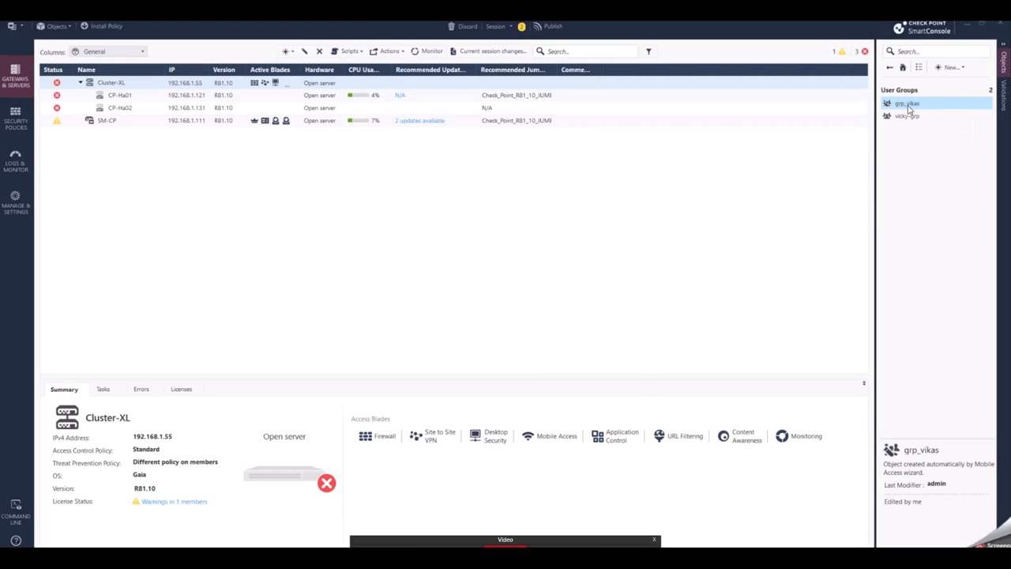
left_click(387, 253)
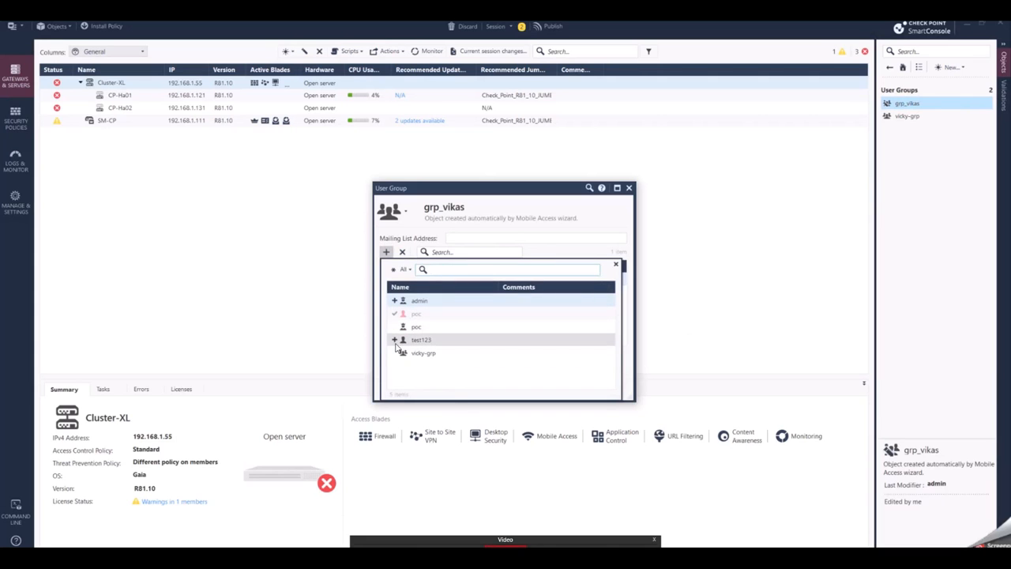
left_click(395, 340)
left_click(485, 220)
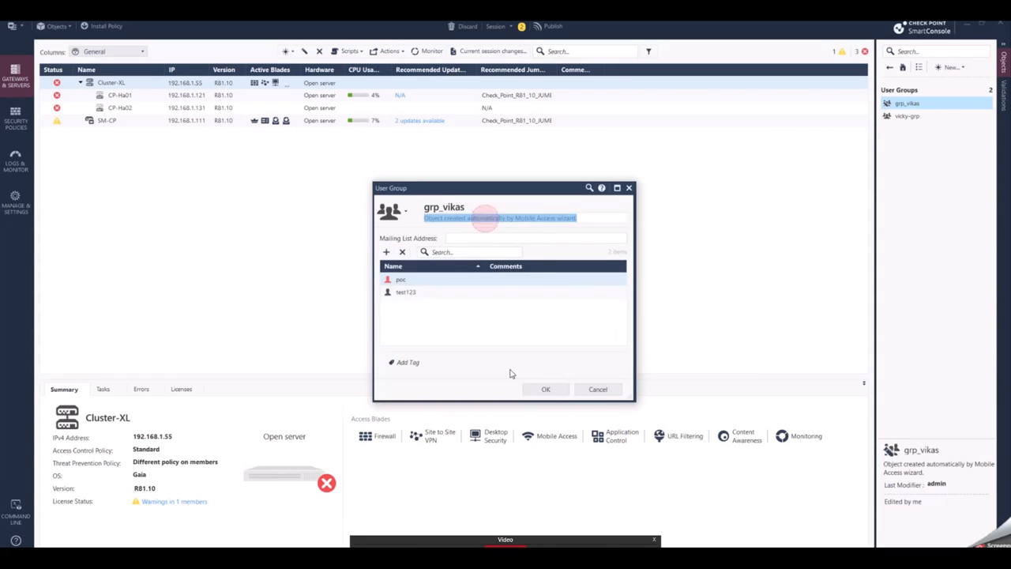
left_click(553, 391)
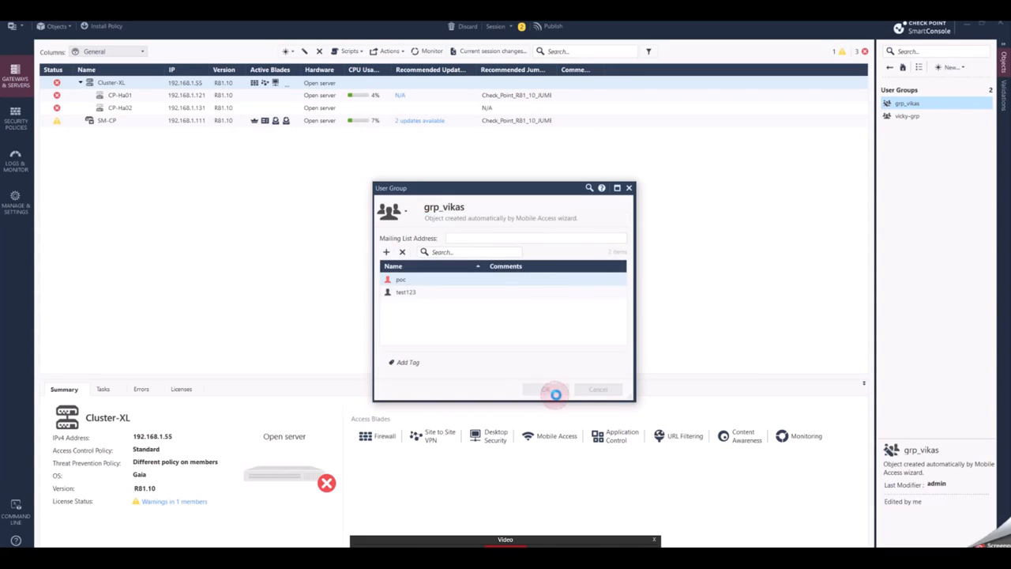
left_click(905, 117)
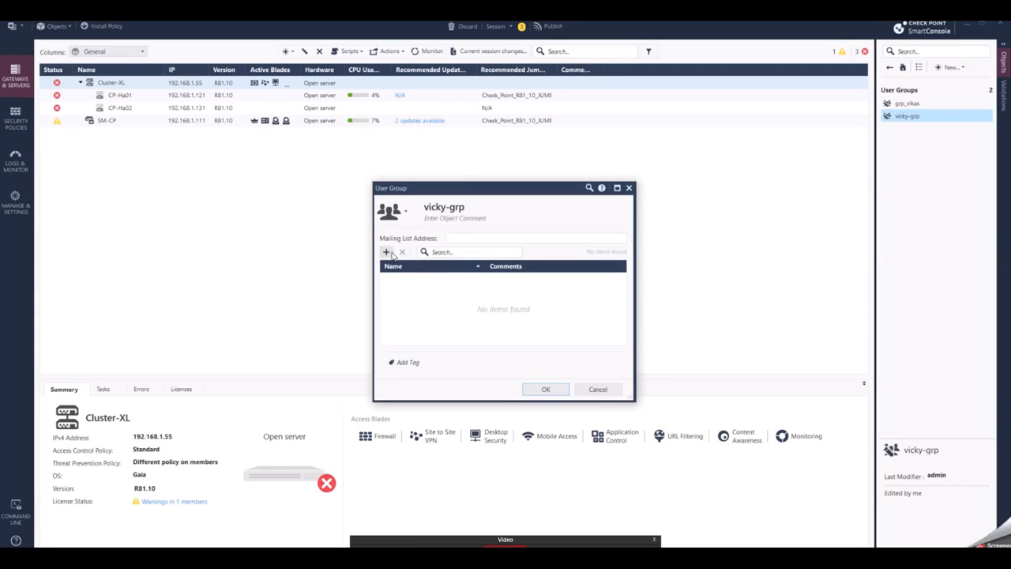
left_click(386, 252)
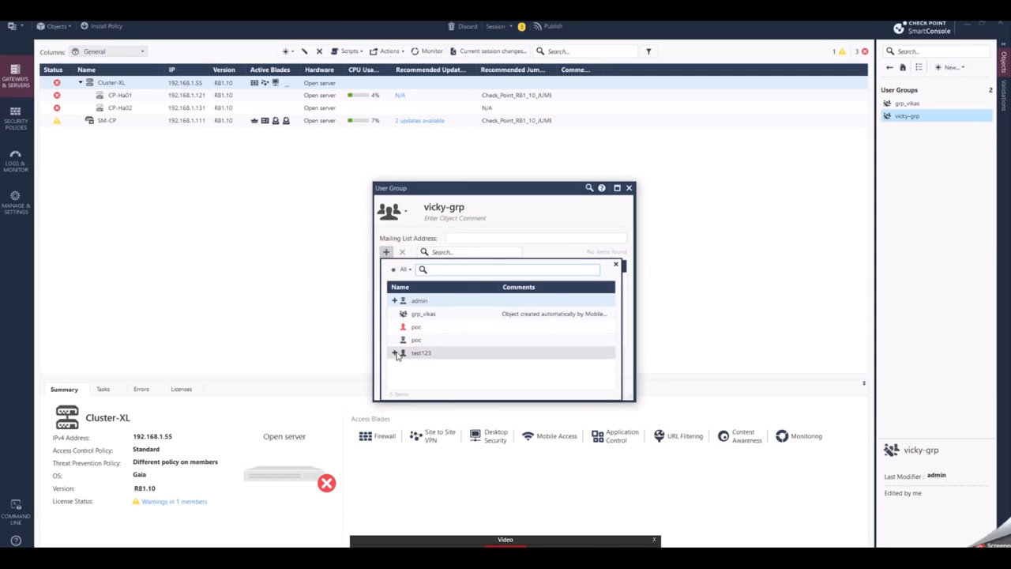
left_click(396, 357)
left_click(544, 214)
left_click(547, 391)
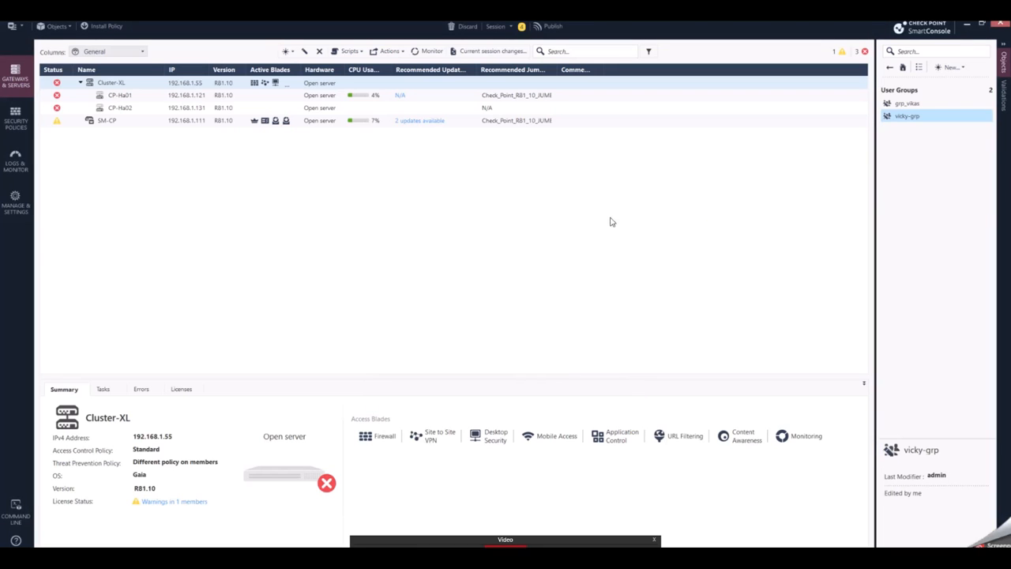
Step: Publish the session changes
left_click(110, 26)
left_click(550, 363)
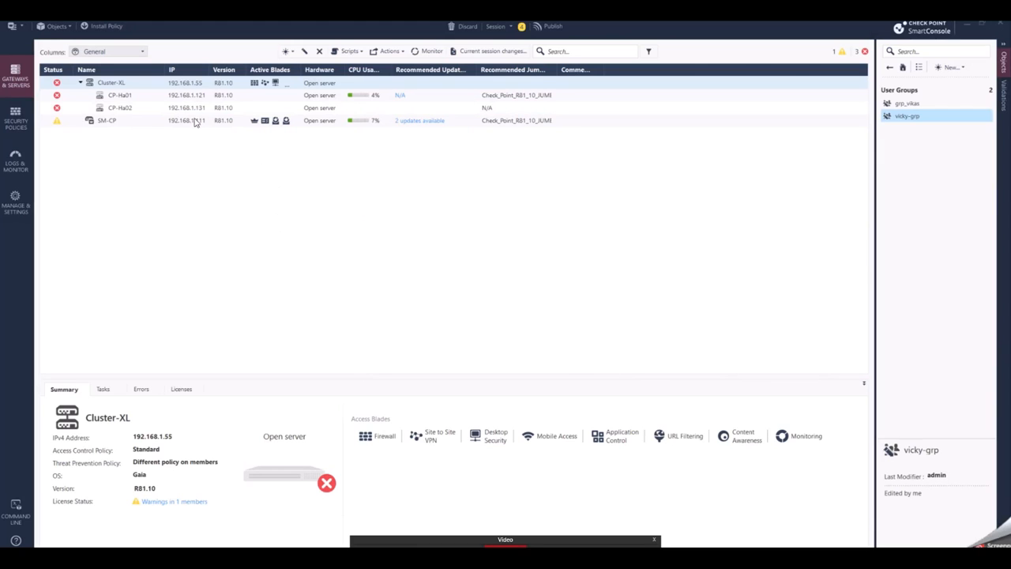
key("ctrl+s")
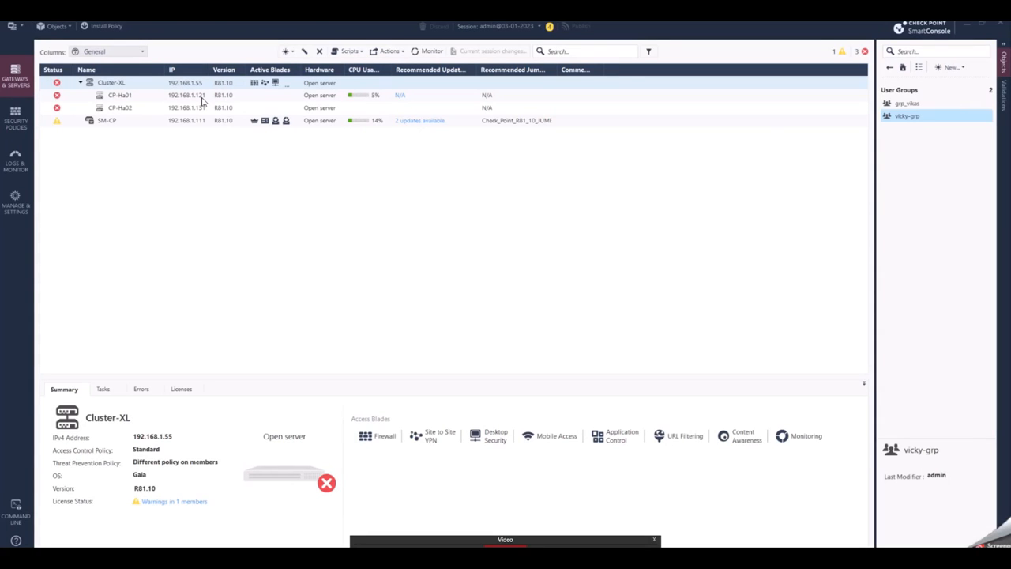
Step: Install the Standard policy on Cluster-XL, installing on each gateway independently and accepting the cluster and license warnings
key("ctrl+shift+Return")
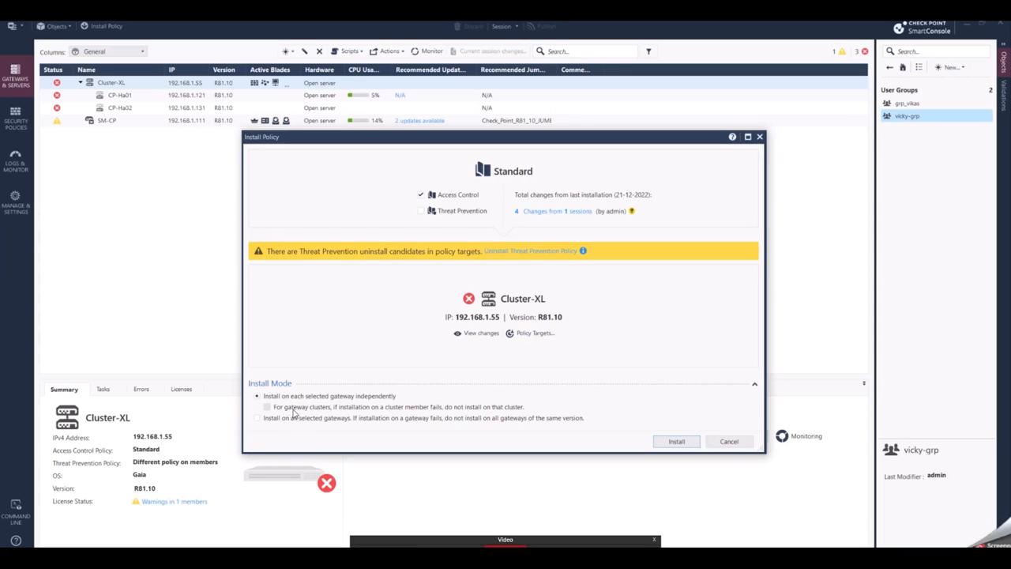
left_click(341, 408)
left_click(346, 411)
left_click(677, 443)
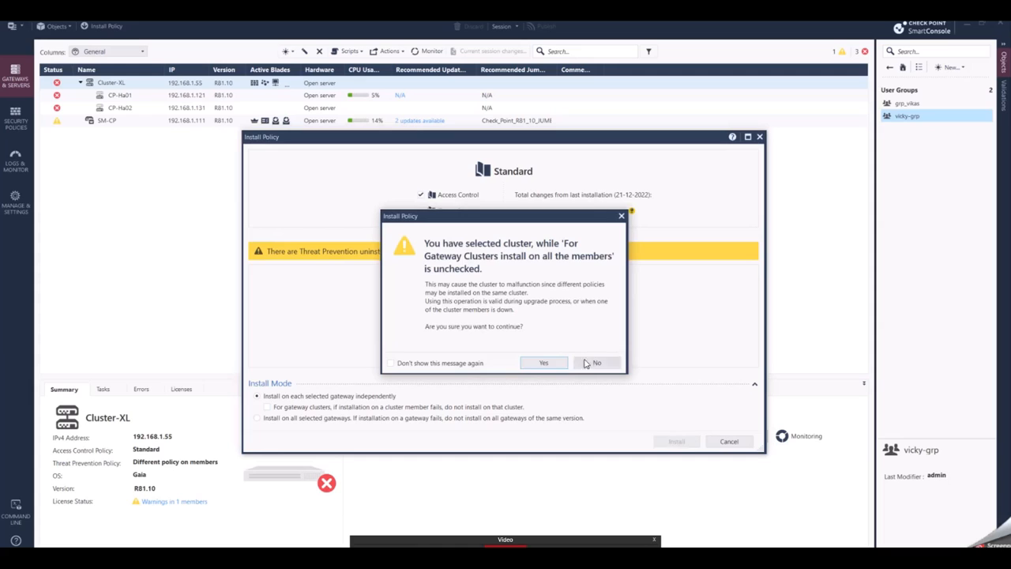
left_click(543, 362)
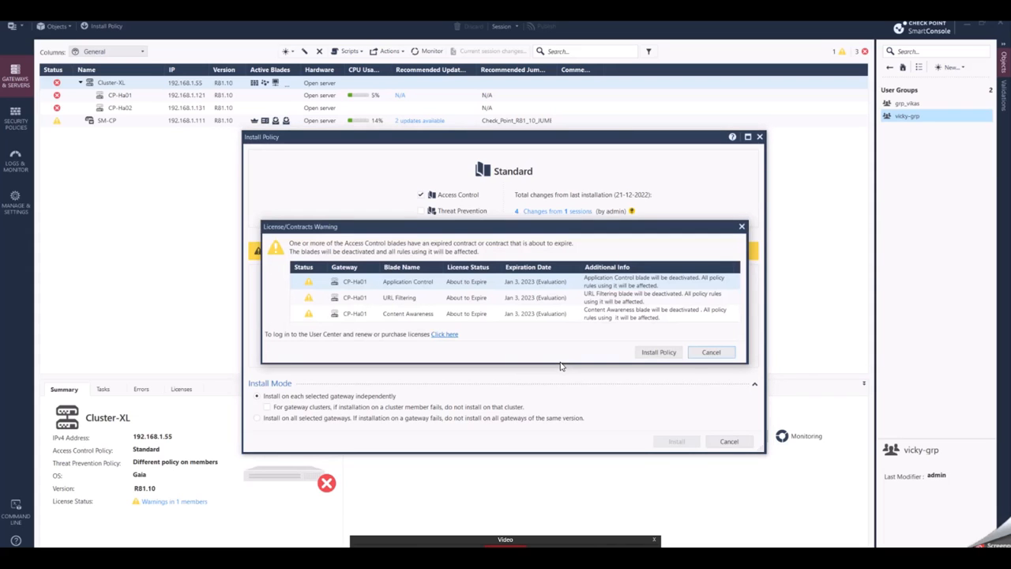
left_click(655, 353)
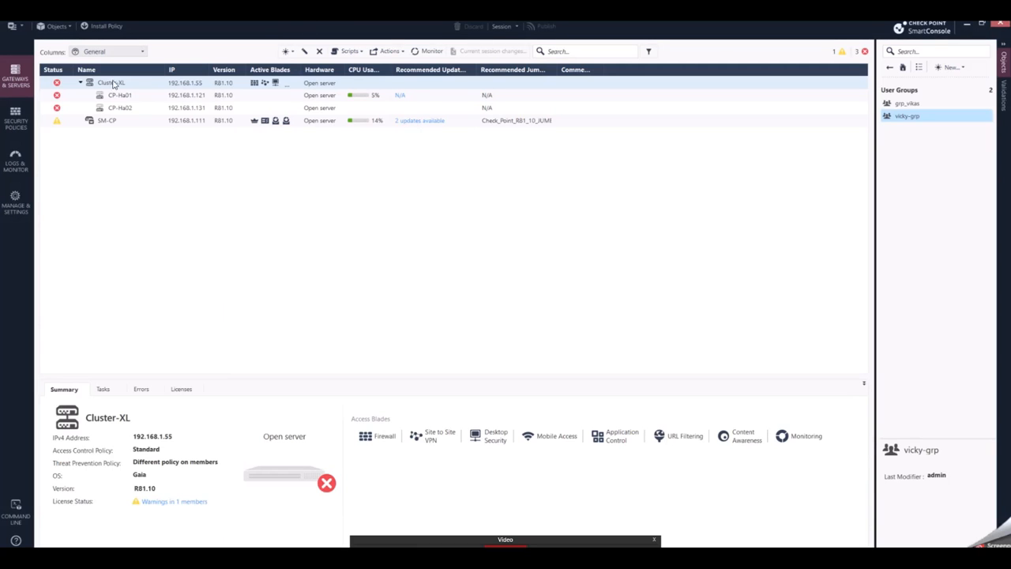
mouse_move(57, 84)
left_click(981, 25)
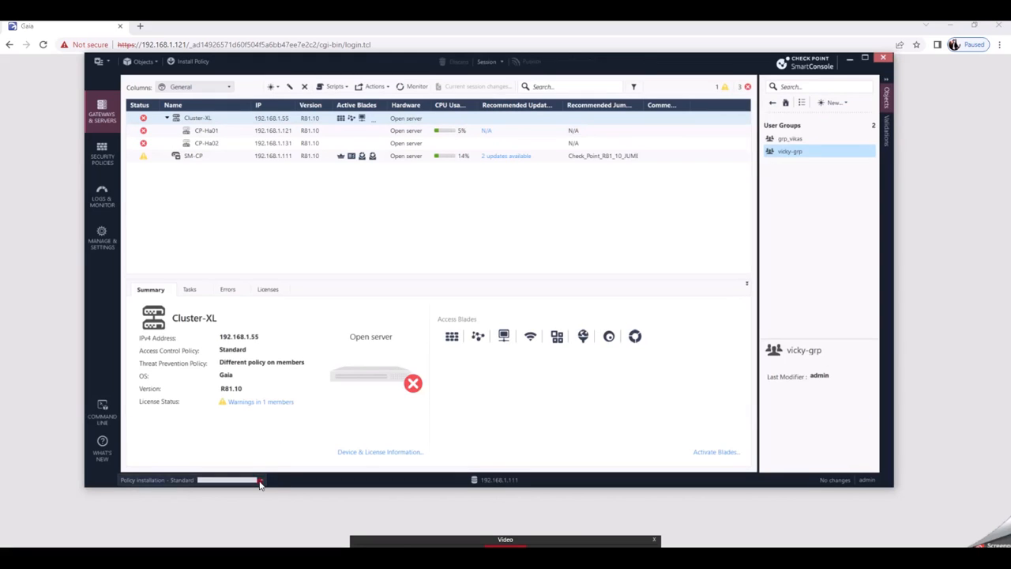
Step: Open the recent tasks list to check the Standard policy installation progress
left_click(260, 480)
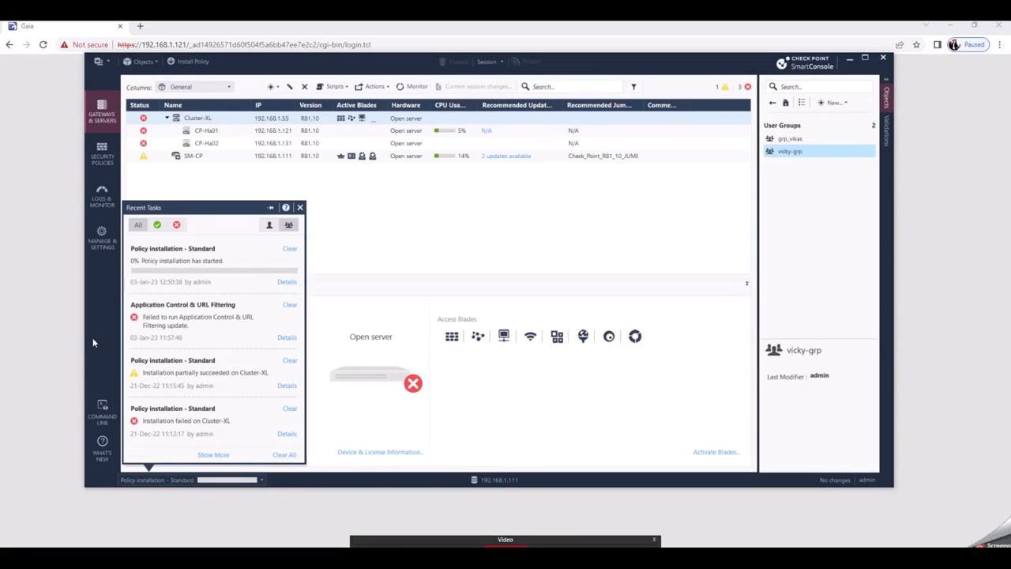
left_click(41, 288)
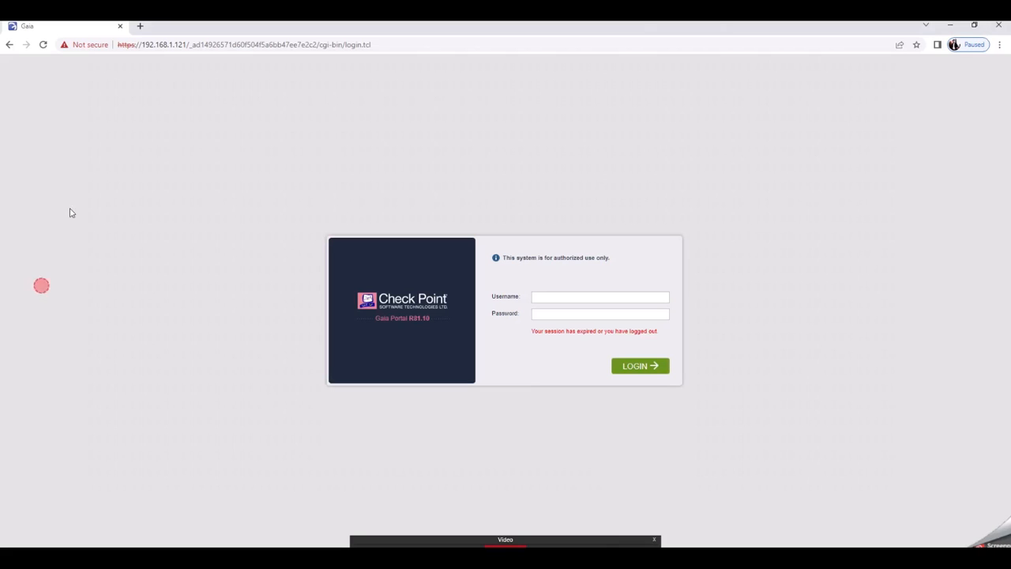
left_click(139, 26)
key("alt+Tab")
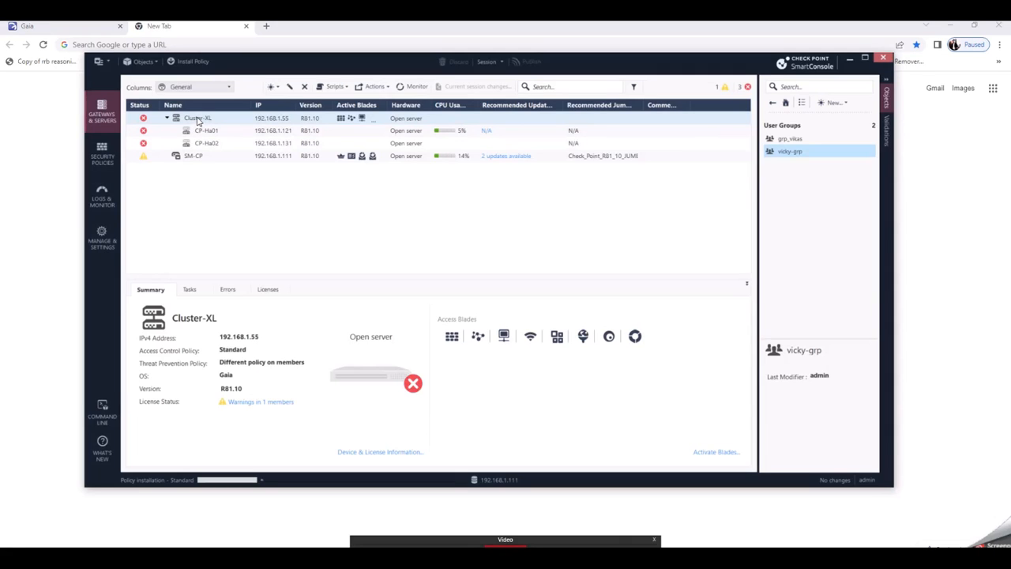
left_click(197, 118)
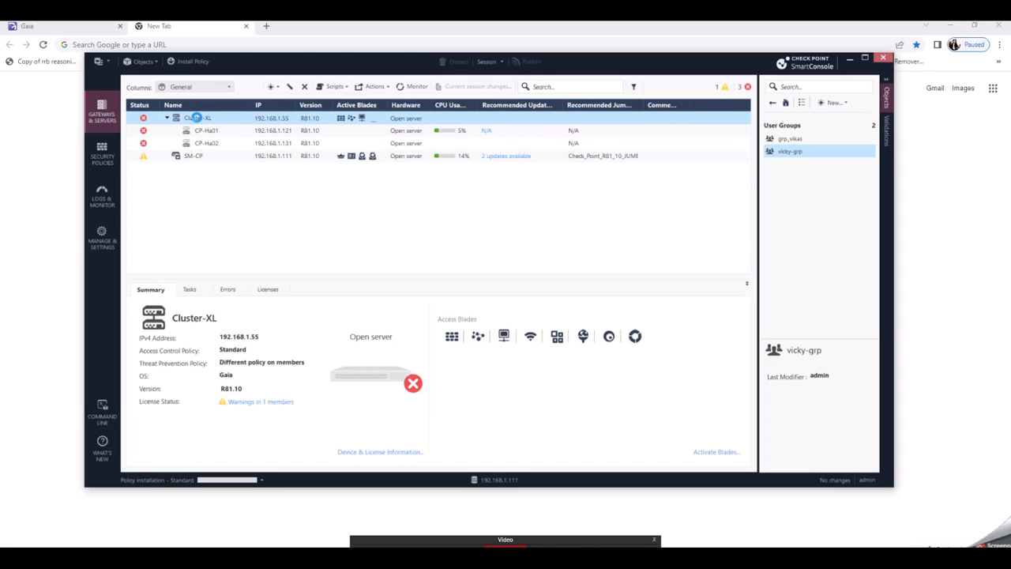
left_click(46, 179)
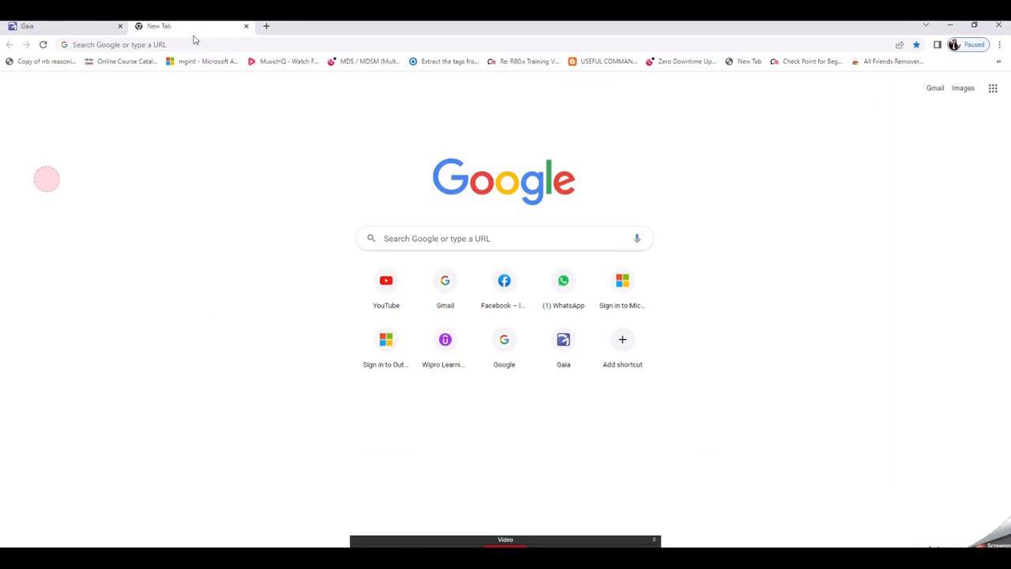
left_click(159, 45)
type("h")
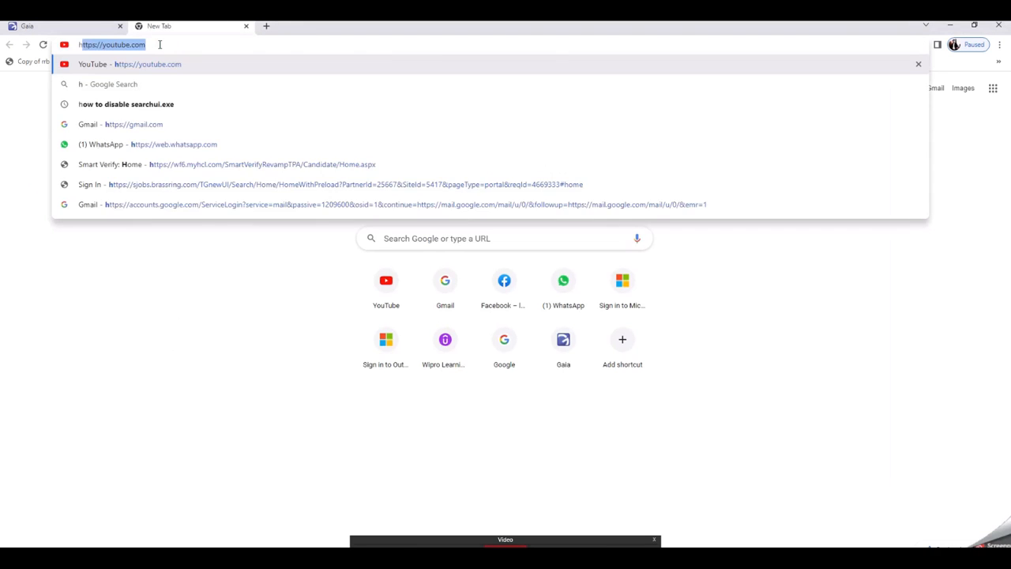
type("ttps://192.168.")
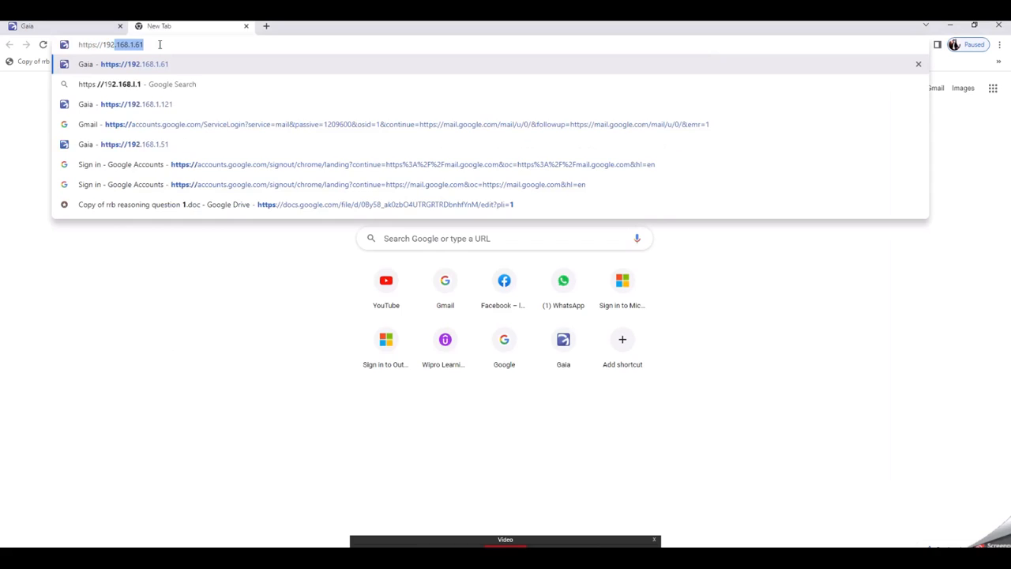
type("1.55")
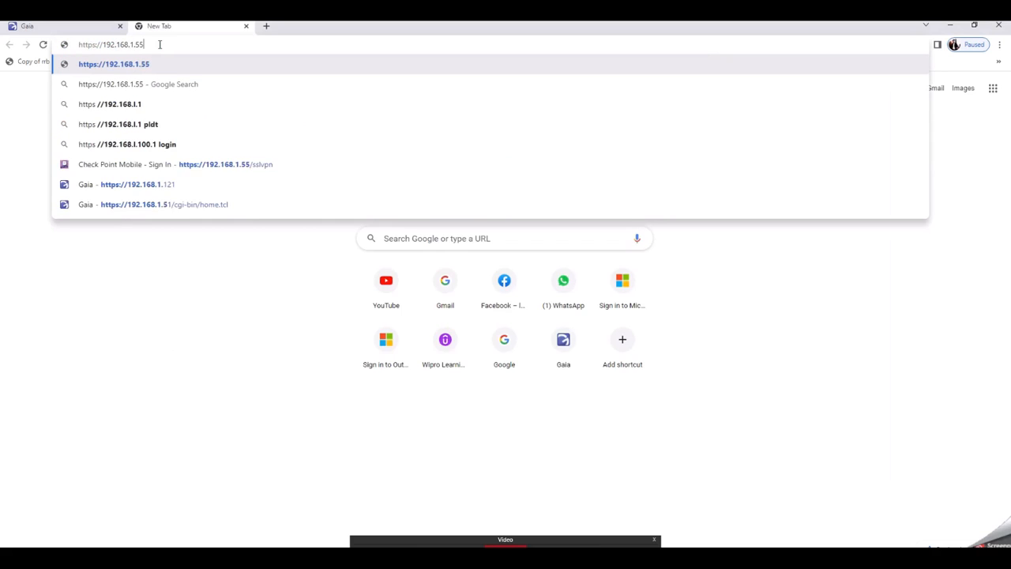
key("Down")
key("Down")
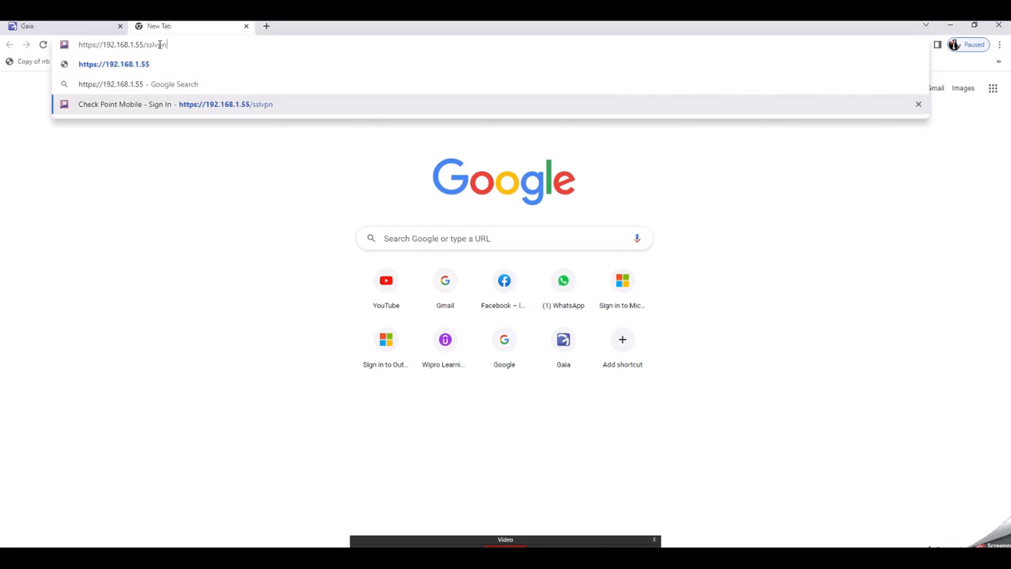
key("Return")
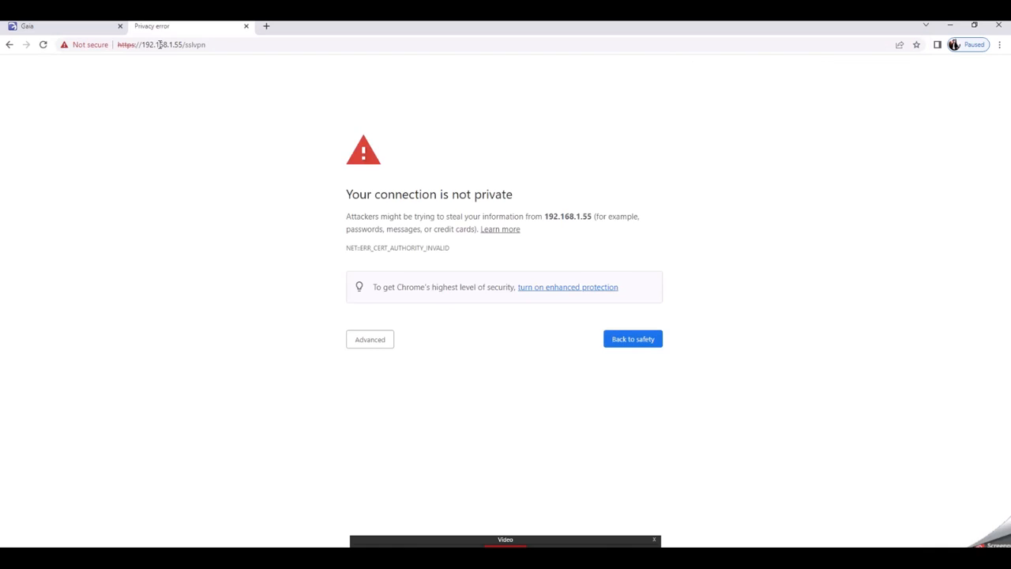
left_click(382, 344)
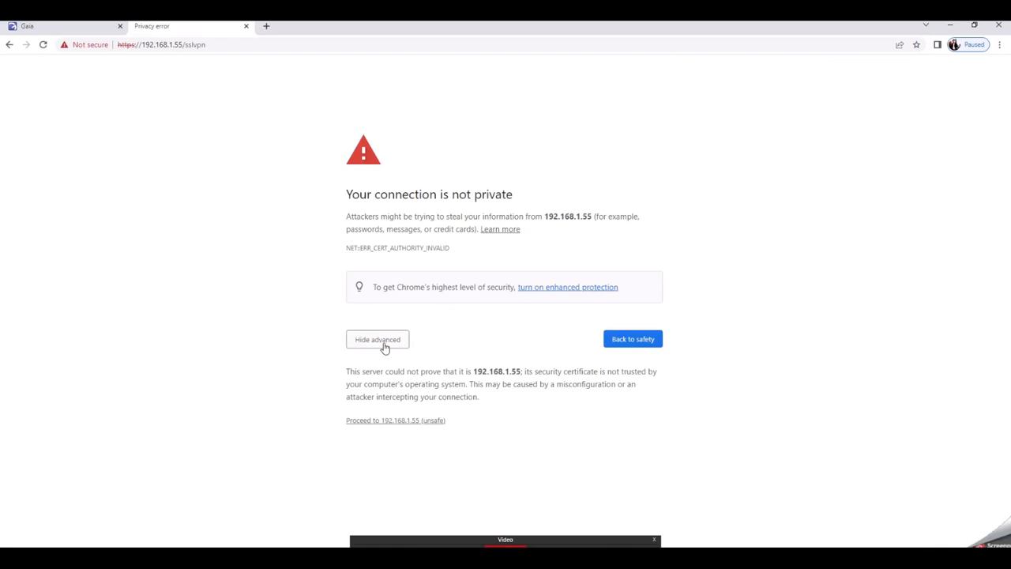
left_click(382, 421)
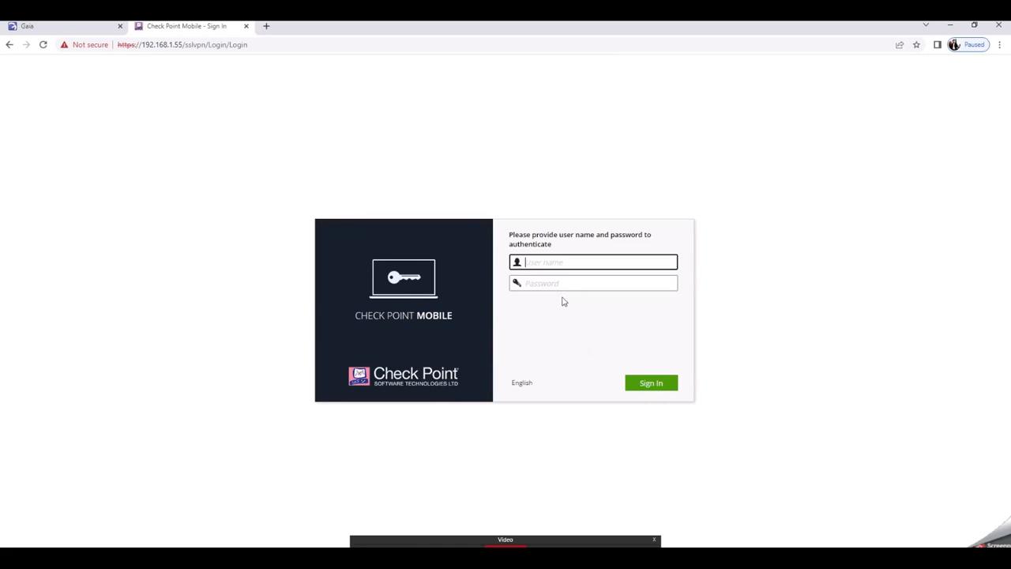
key("alt+Tab")
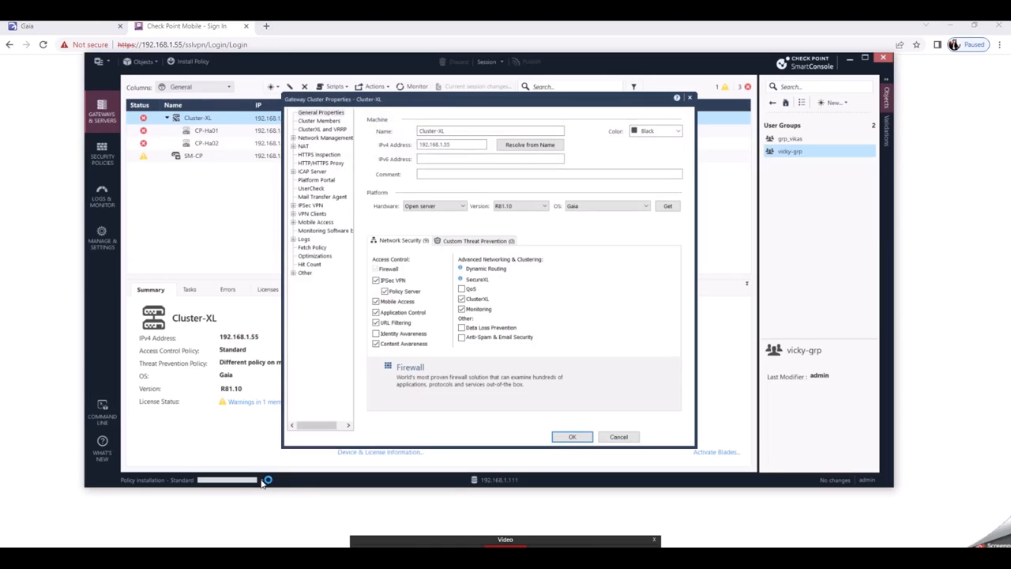
Step: Close the cluster properties dialog and review the Standard policy installation details until finalizing, then close them
left_click(619, 438)
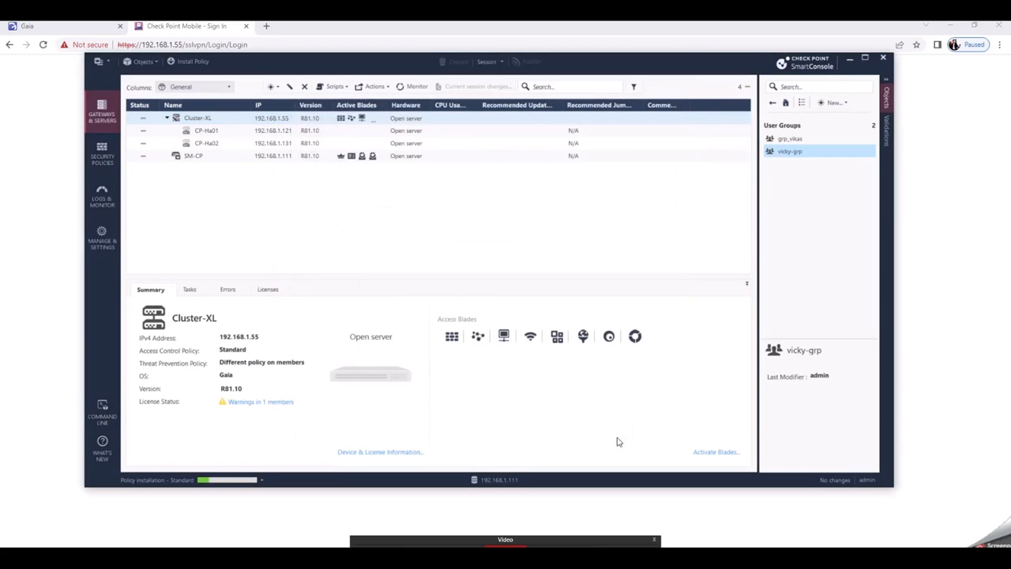
left_click(262, 482)
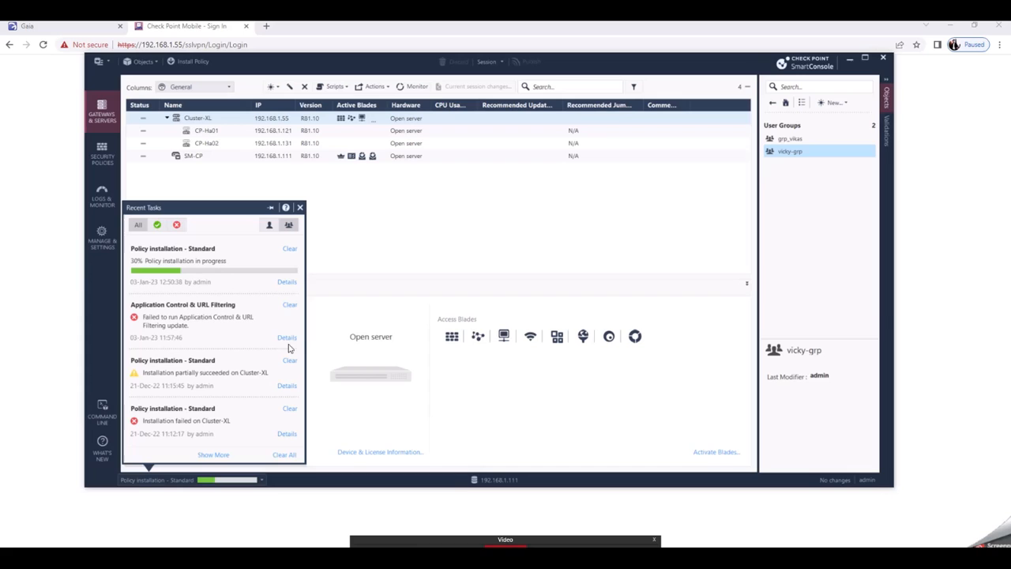
left_click(284, 286)
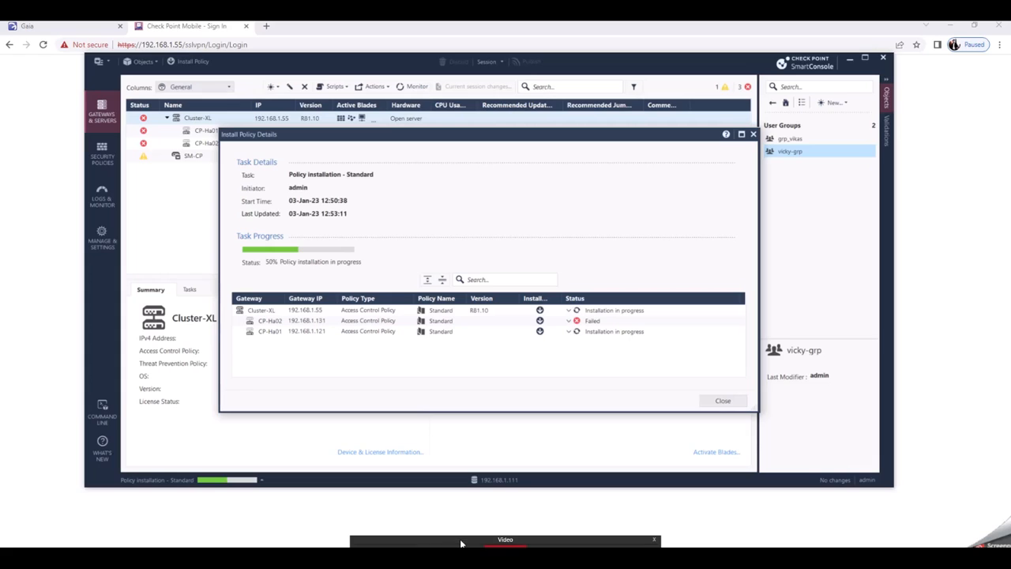
left_click_drag(461, 543, 452, 540)
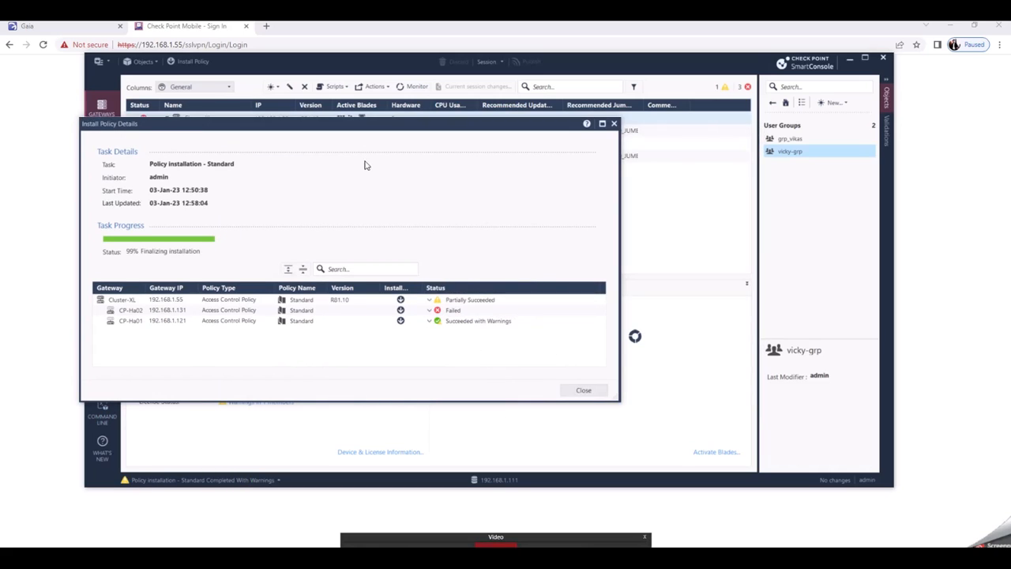
left_click(514, 167)
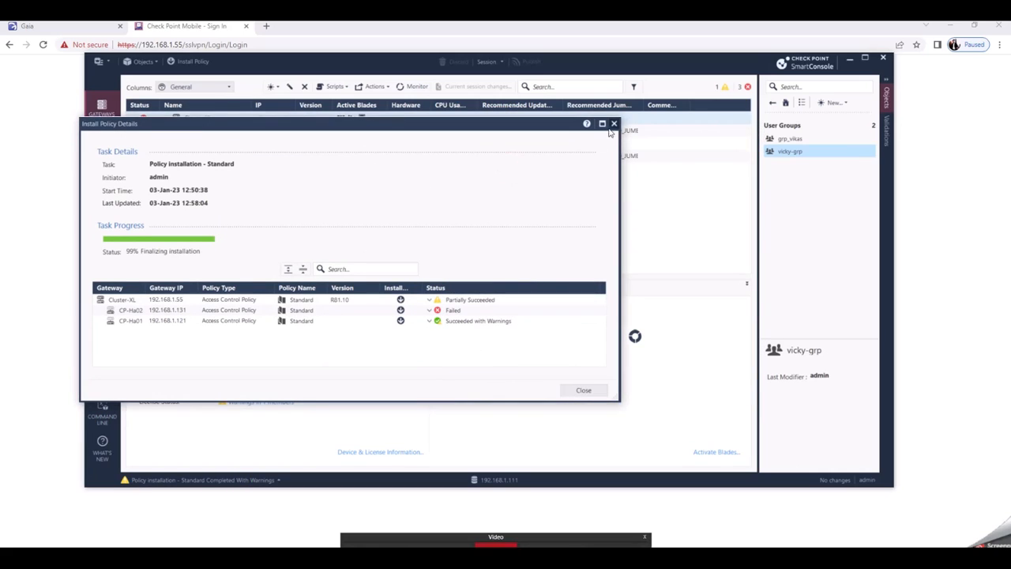
left_click(577, 392)
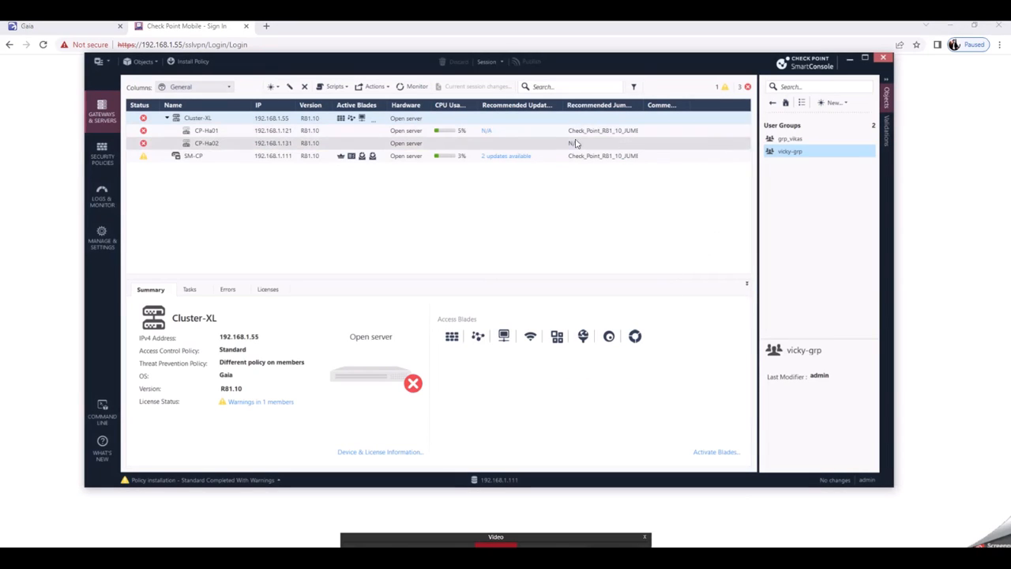
left_click(849, 60)
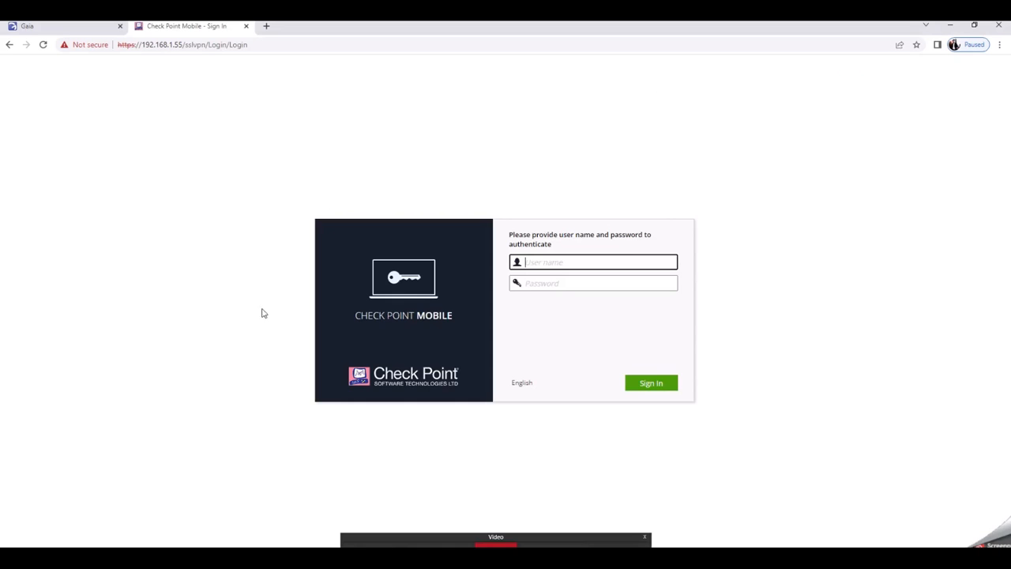
left_click(583, 260)
key("ctrl+a")
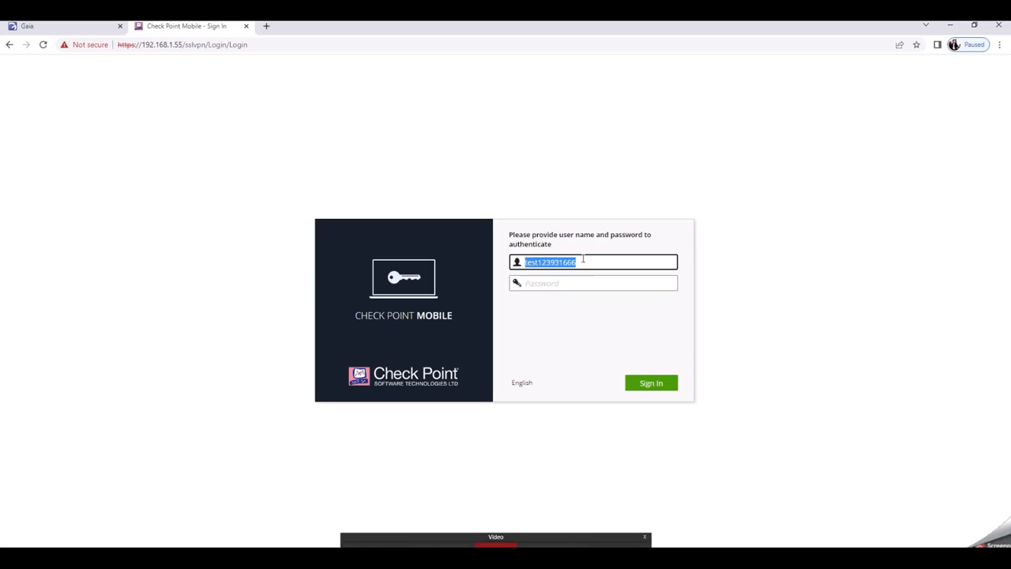
key("BackSpace")
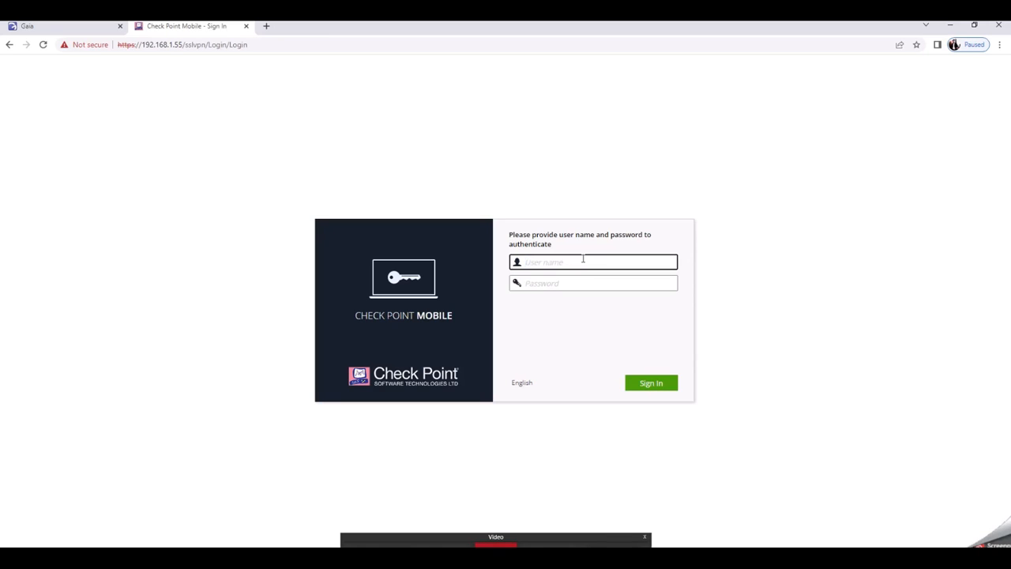
key("Tab")
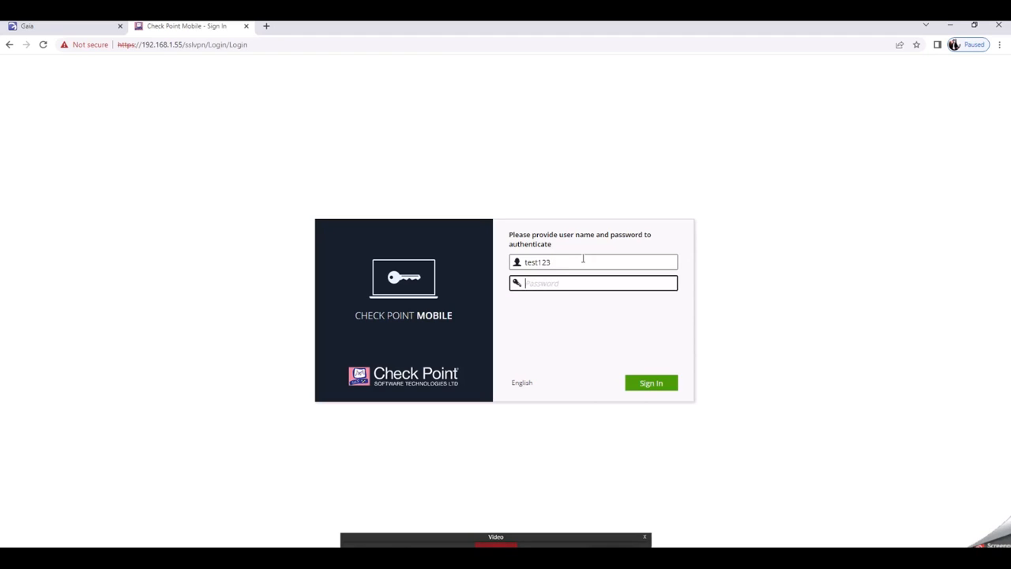
key("ctrl+v")
key("Return")
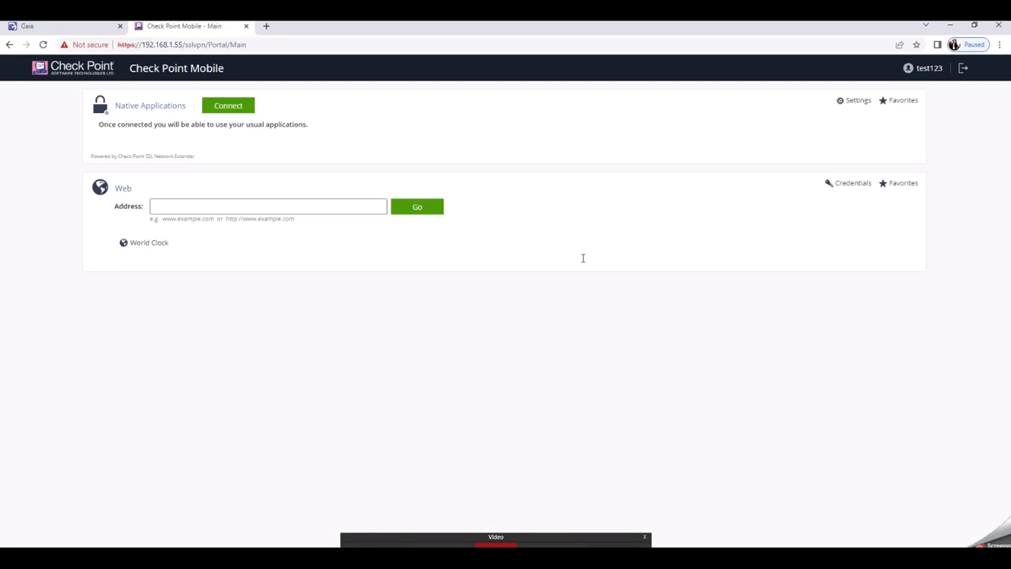